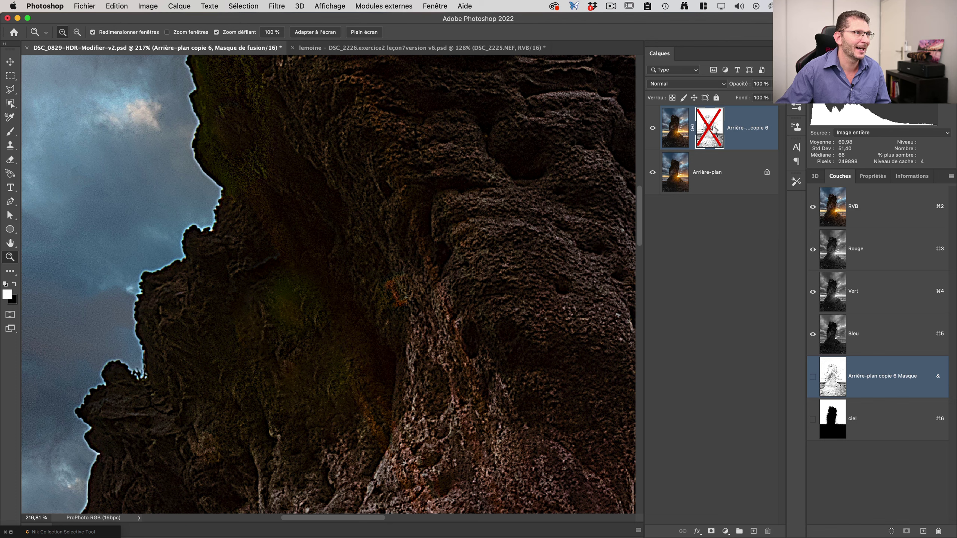
# Step: Inspect the top layer's mask on its own and compare the rock edges with the mask disabled and enabled
pyautogui.keyDown('alt'); pyautogui.click(712, 129); pyautogui.keyUp('alt')
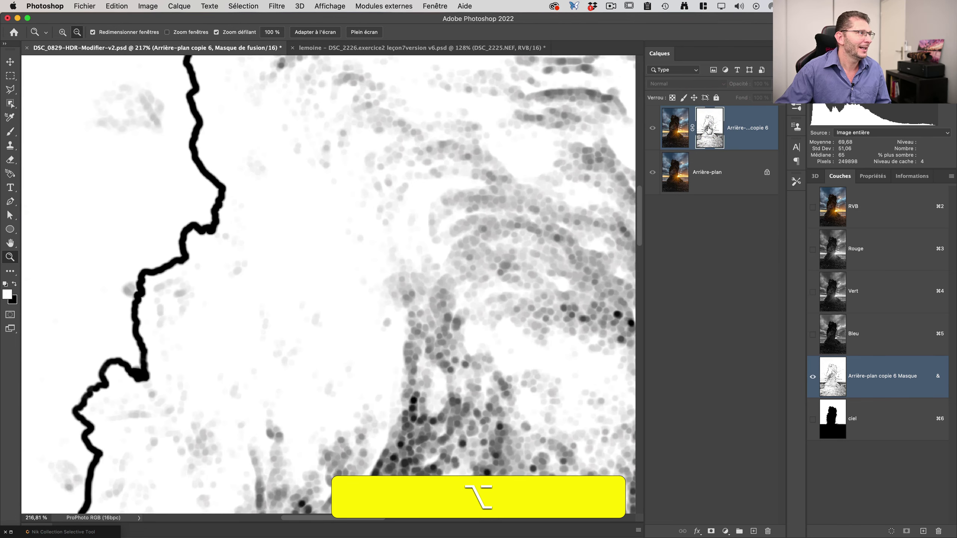
pyautogui.keyDown('alt'); pyautogui.click(708, 131); pyautogui.keyUp('alt')
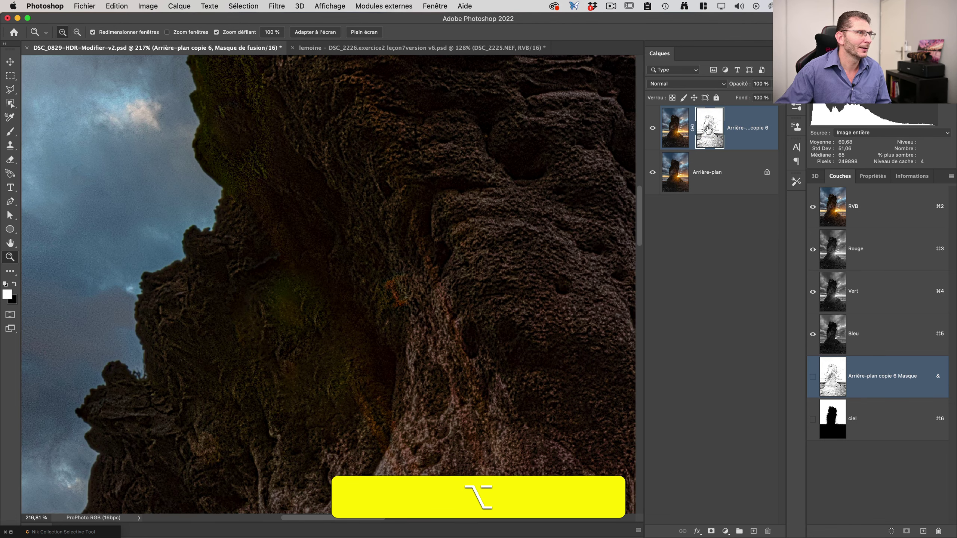
pyautogui.keyDown('shift'); pyautogui.click(707, 130); pyautogui.keyUp('shift')
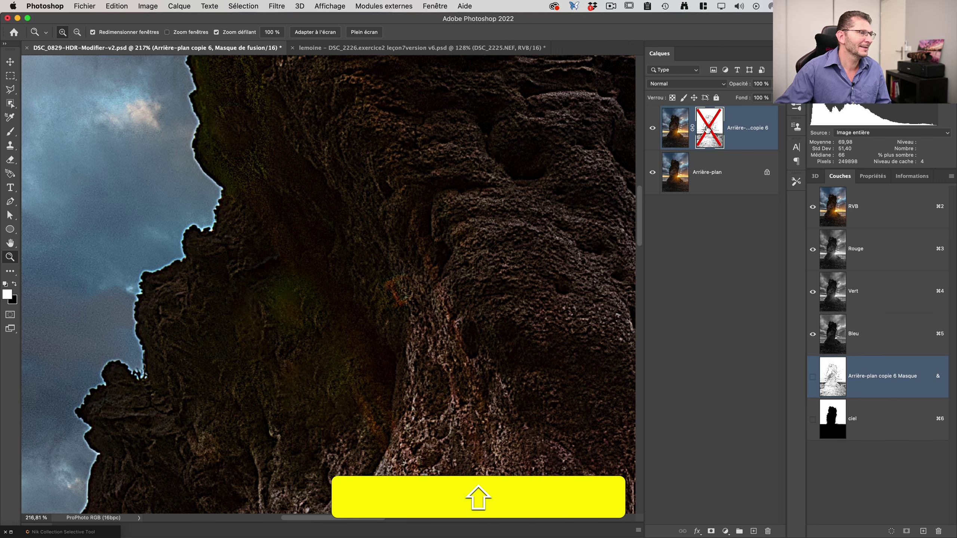
pyautogui.keyDown('shift'); pyautogui.click(708, 130); pyautogui.keyUp('shift')
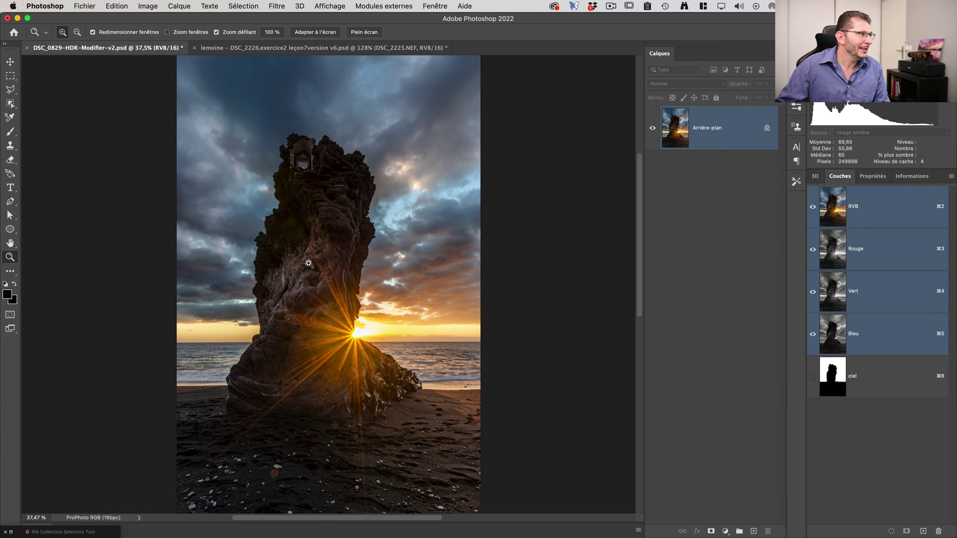
# Step: Duplicate the Arrière-plan layer and rename the copy "netteté"
pyautogui.moveTo(309, 263); pyautogui.dragTo(340, 260)
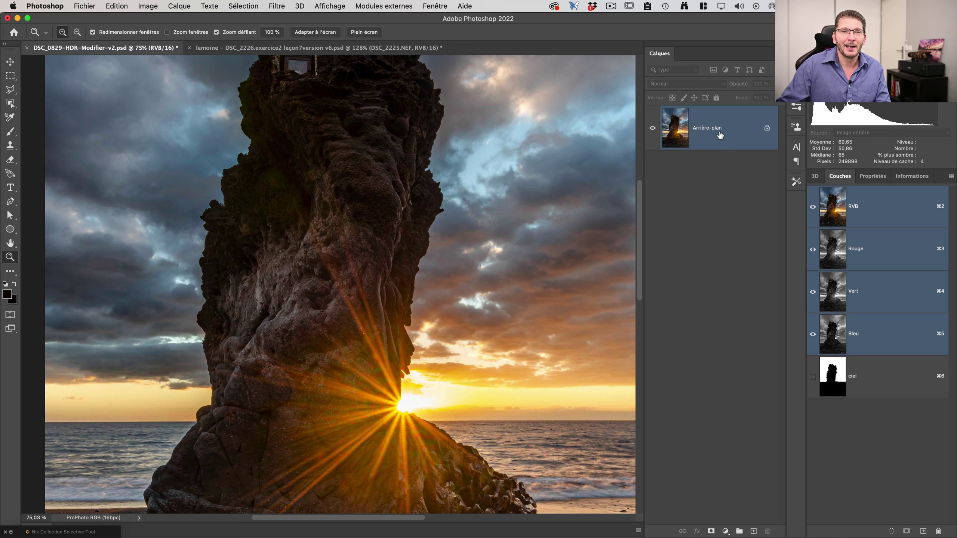
pyautogui.moveTo(722, 134); pyautogui.dragTo(754, 531)
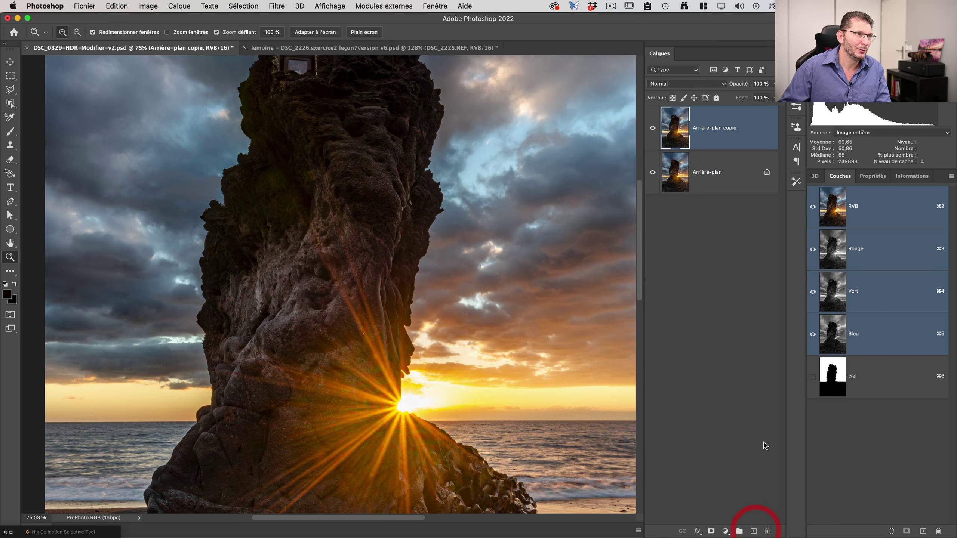
pyautogui.doubleClick(703, 128)
pyautogui.press('BackSpace')
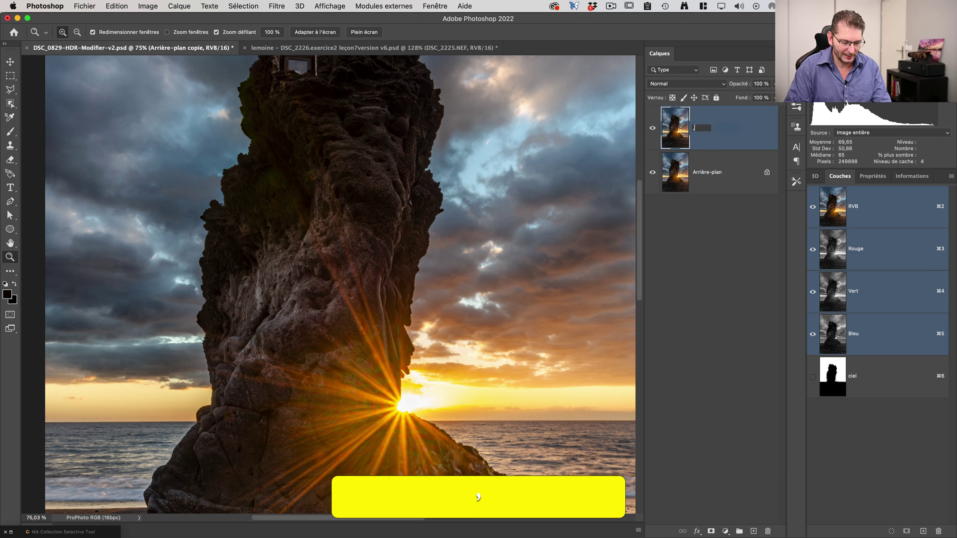
pyautogui.write('netteté')
pyautogui.press('Return')
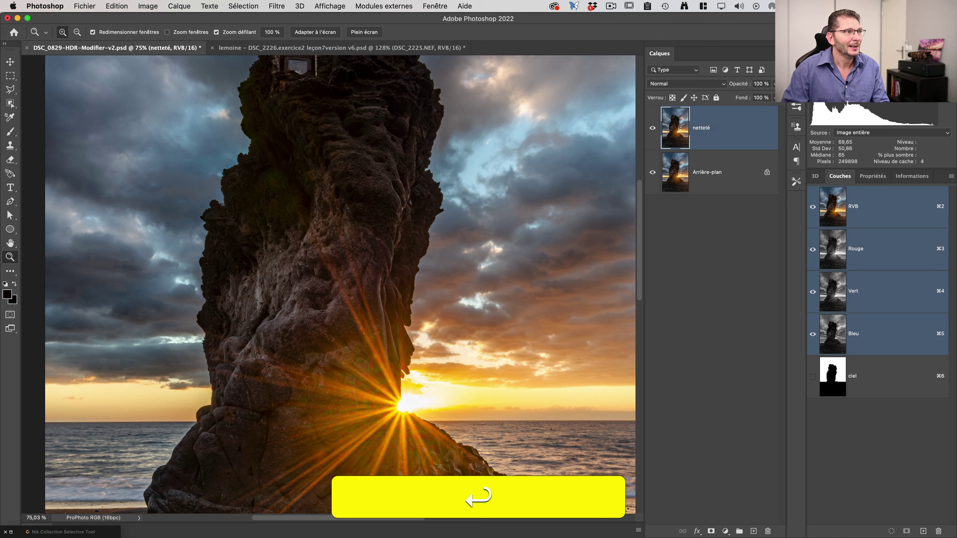
# Step: Sharpen the netteté layer with the Accentuation filter: Gain 300 %, Rayon 3,0 pixels, Seuil 1
pyautogui.click(272, 6)
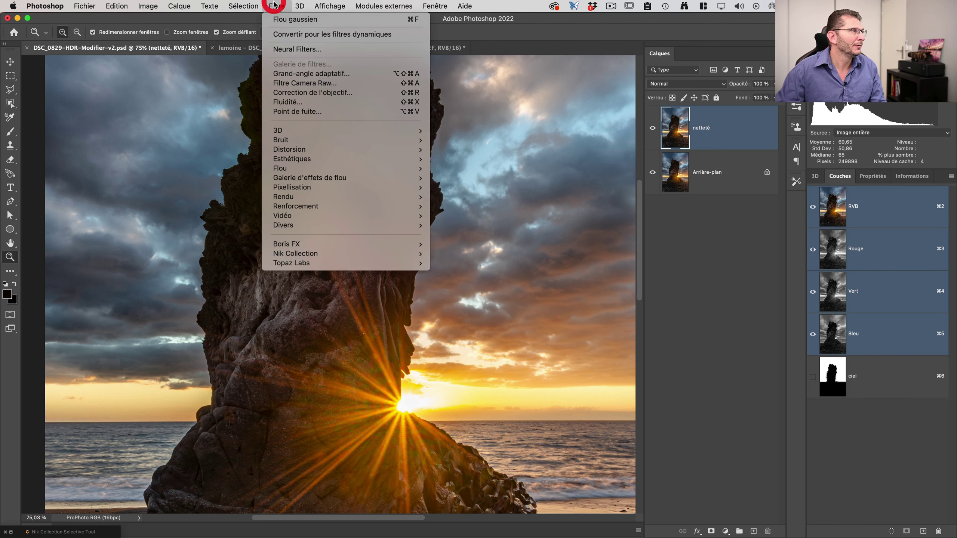
pyautogui.moveTo(367, 206)
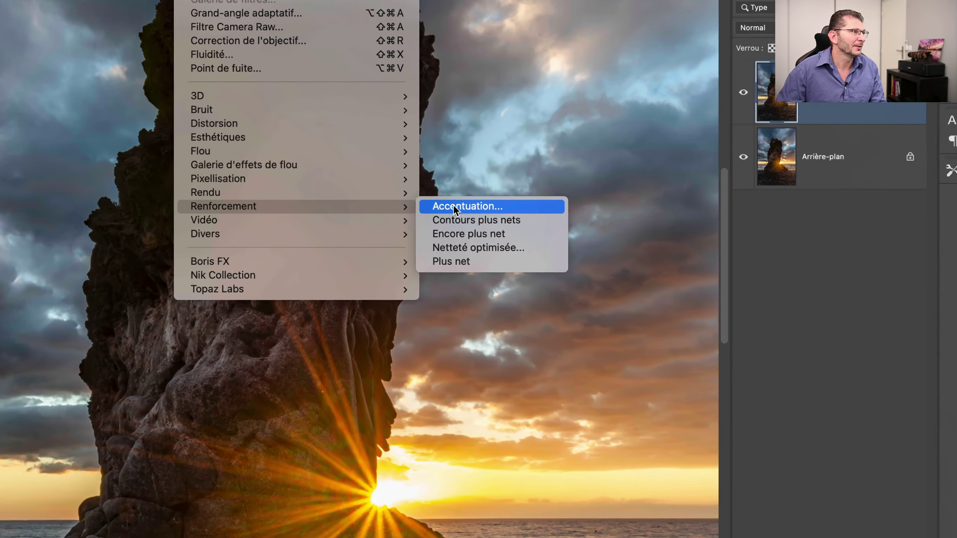
pyautogui.click(455, 207)
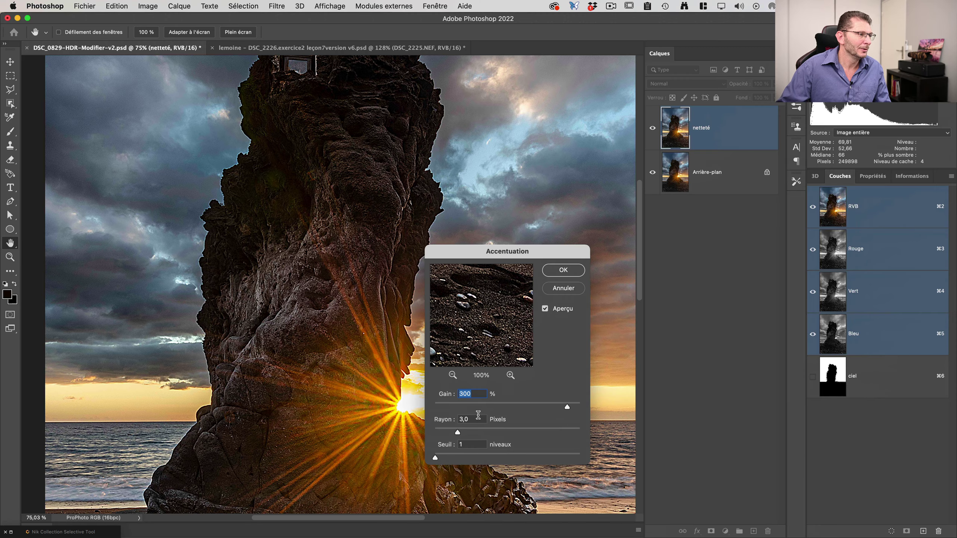
pyautogui.click(555, 272)
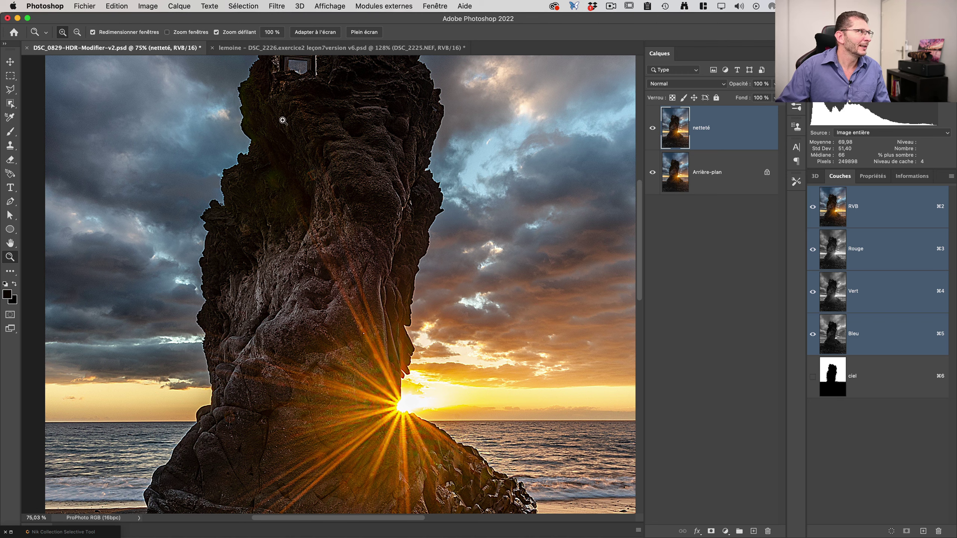
# Step: Compare the image with and without the netteté layer at 100%, and examine the rock's outline against the sky for halos
pyautogui.doubleClick(10, 261)
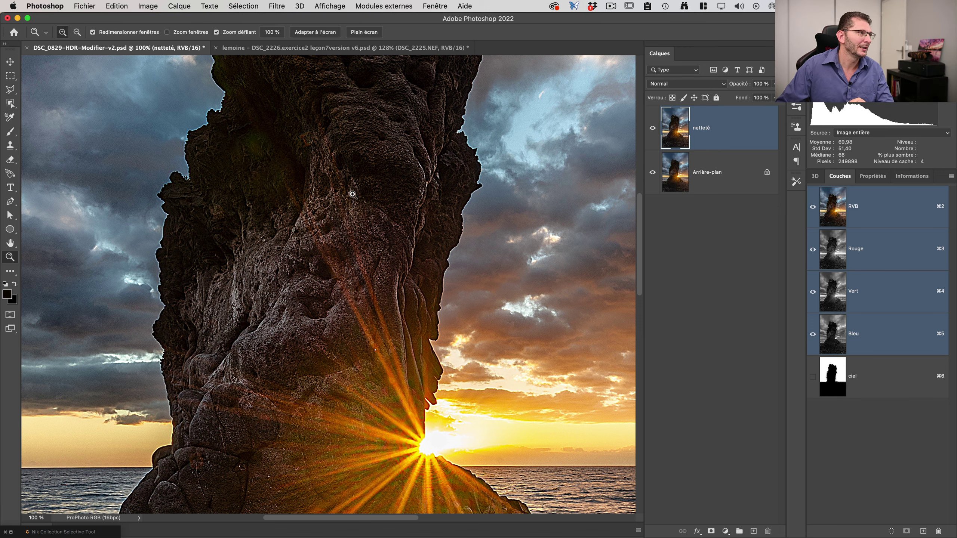
pyautogui.click(653, 130)
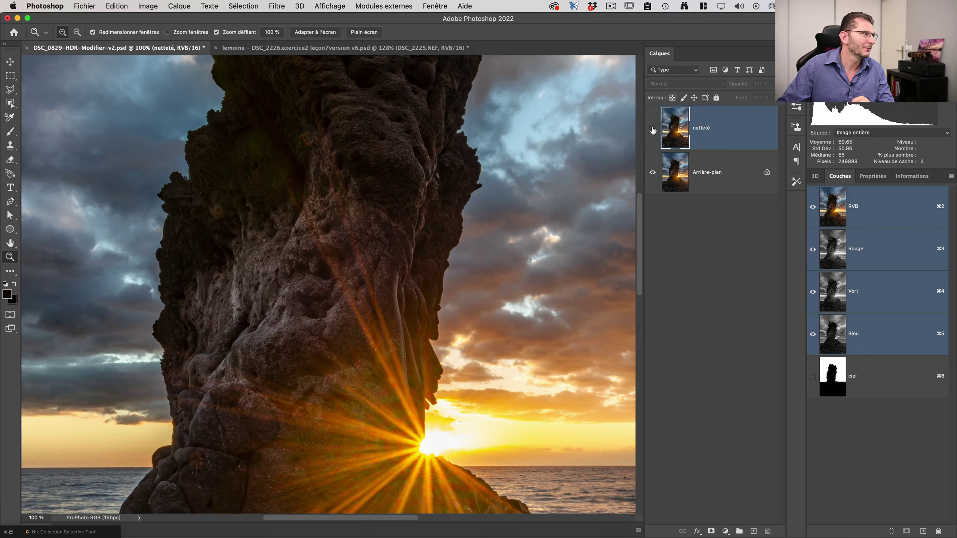
pyautogui.click(653, 130)
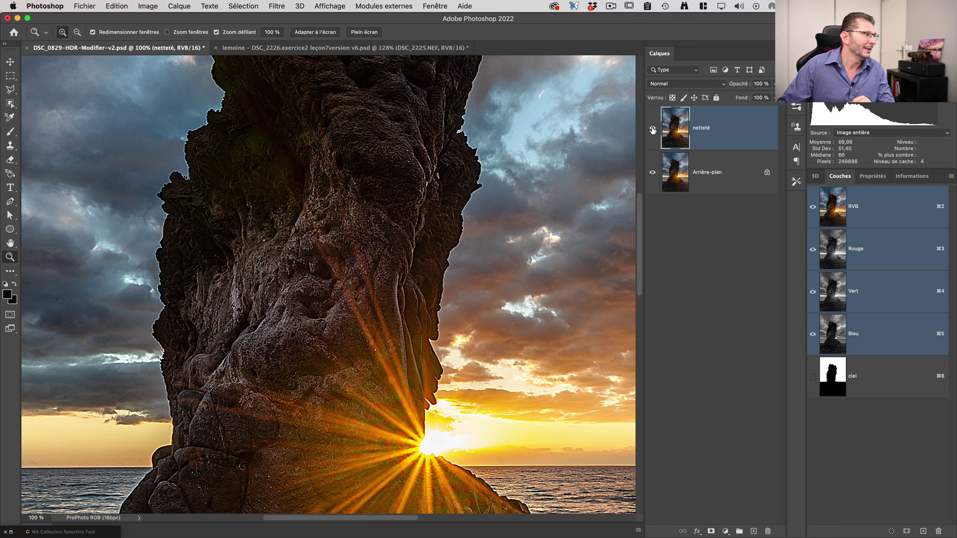
pyautogui.click(653, 130)
pyautogui.click(653, 130)
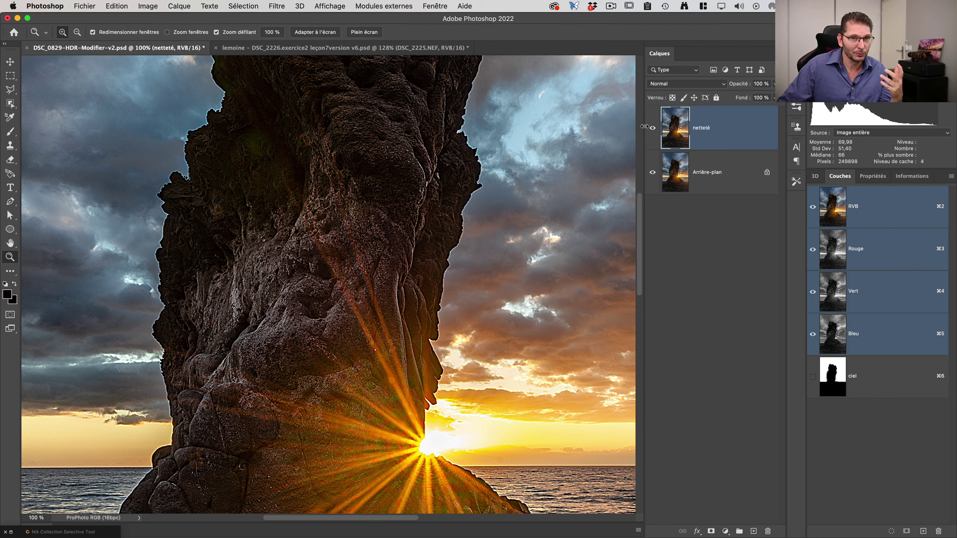
pyautogui.moveTo(476, 173); pyautogui.dragTo(503, 174)
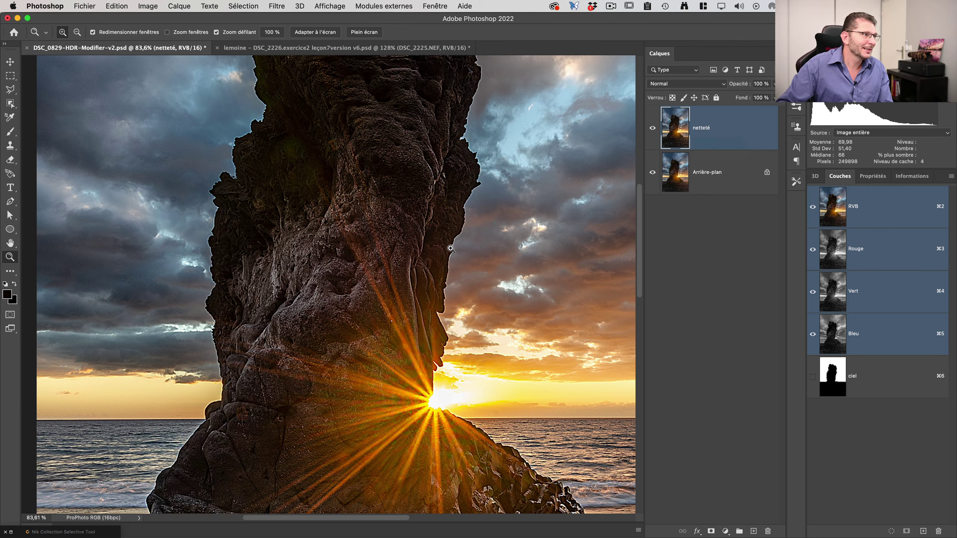
pyautogui.moveTo(453, 248); pyautogui.dragTo(454, 250)
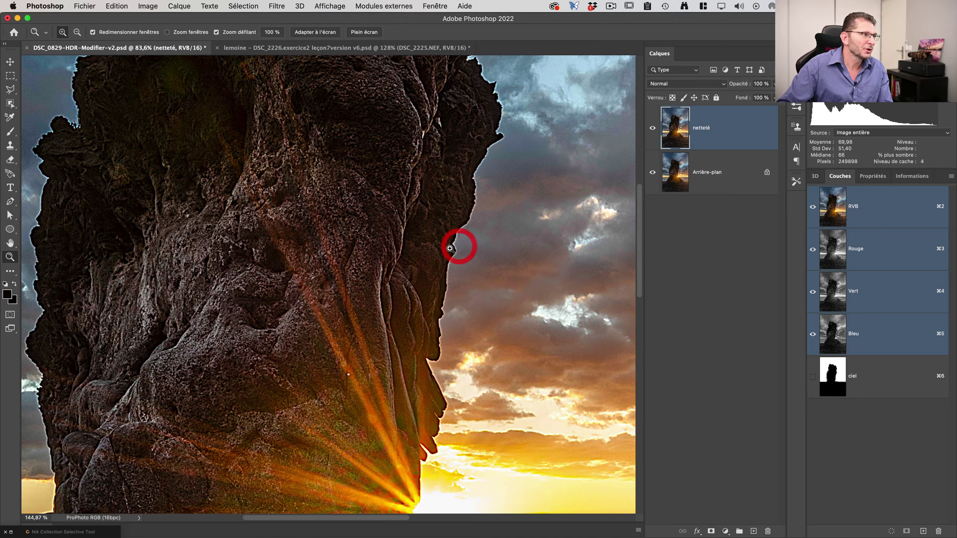
pyautogui.press('super')
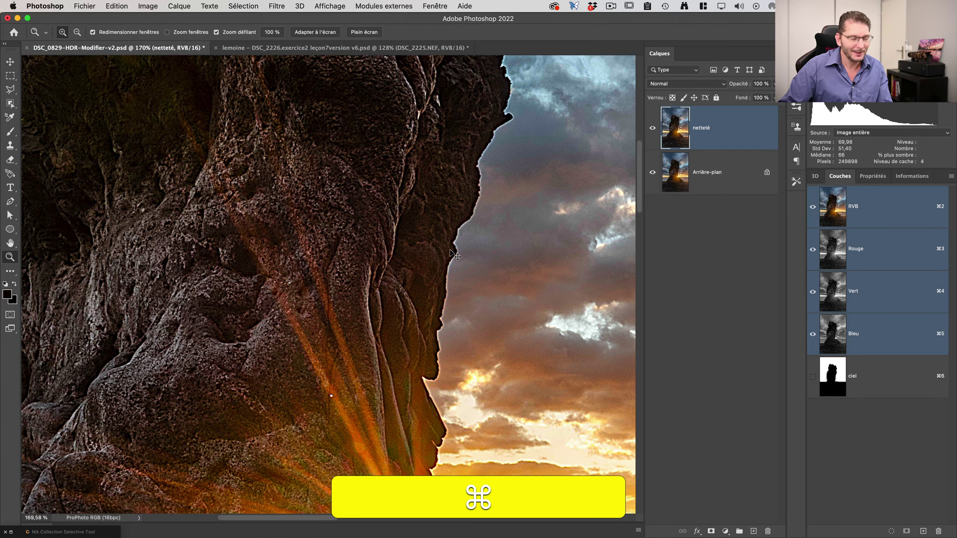
pyautogui.press('super+minus')
pyautogui.press('super+minus')
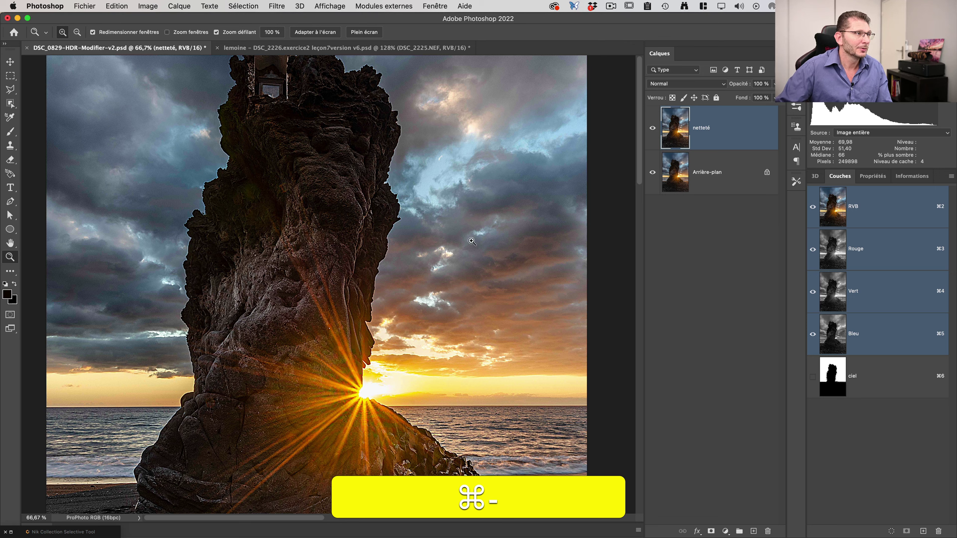
# Step: Add a white layer mask to the netteté layer and prepare a black brush of size 157 with 95% flow
pyautogui.click(711, 532)
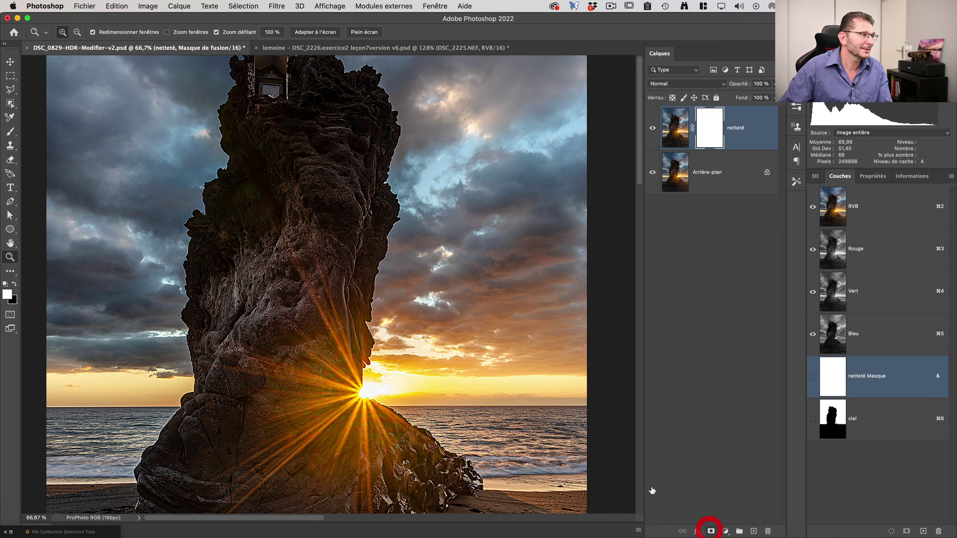
pyautogui.press('b')
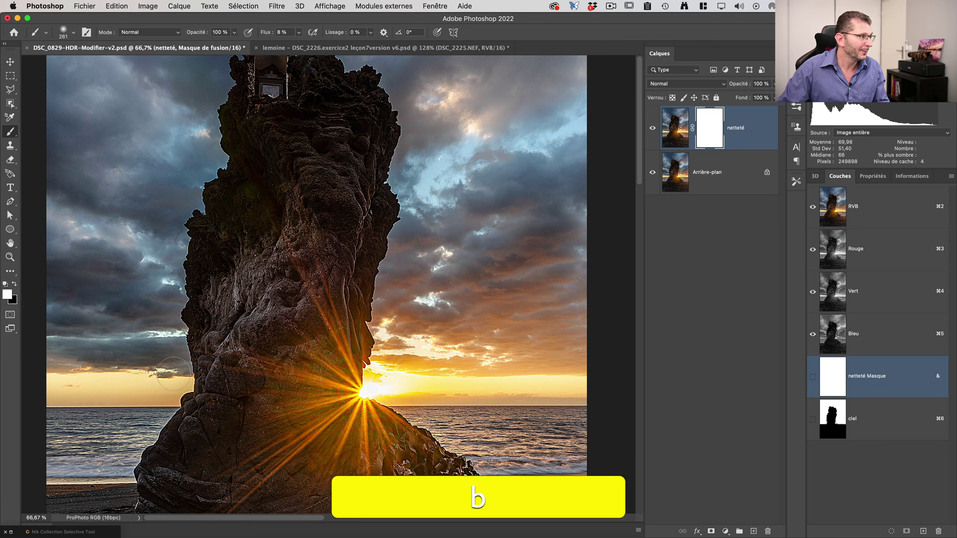
pyautogui.moveTo(197, 375); pyautogui.dragTo(177, 376)
pyautogui.press('x')
pyautogui.moveTo(265, 35)
pyautogui.mouseDown()
pyautogui.moveTo(309, 36)
pyautogui.moveTo(297, 46)
pyautogui.mouseUp()
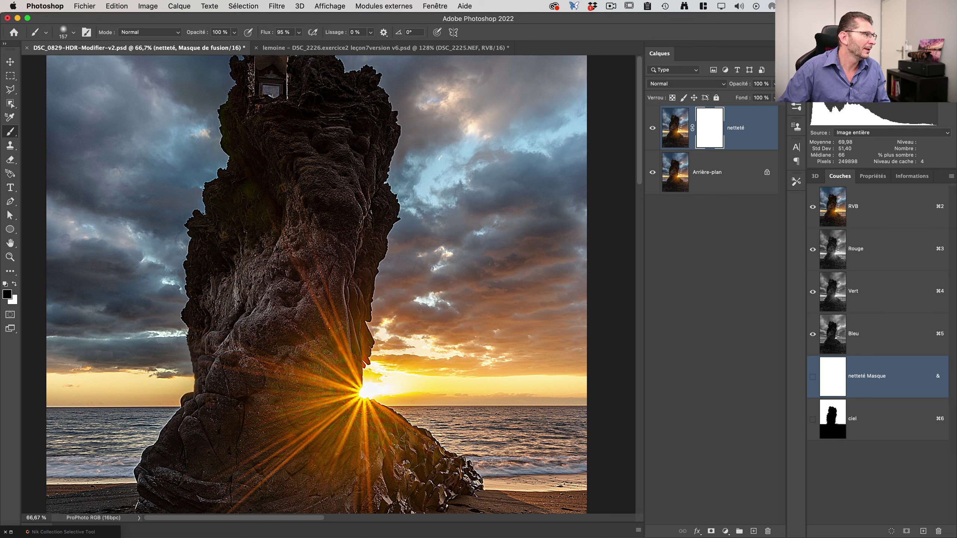
# Step: Try masking the sharpening along the rock's left edge with a brush stroke, and undo it
pyautogui.click(184, 253)
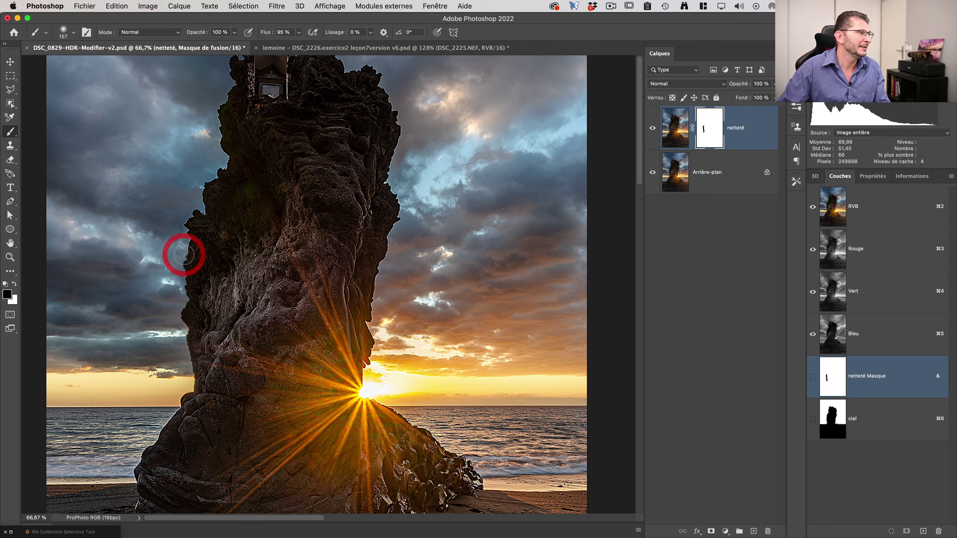
pyautogui.press('super+z')
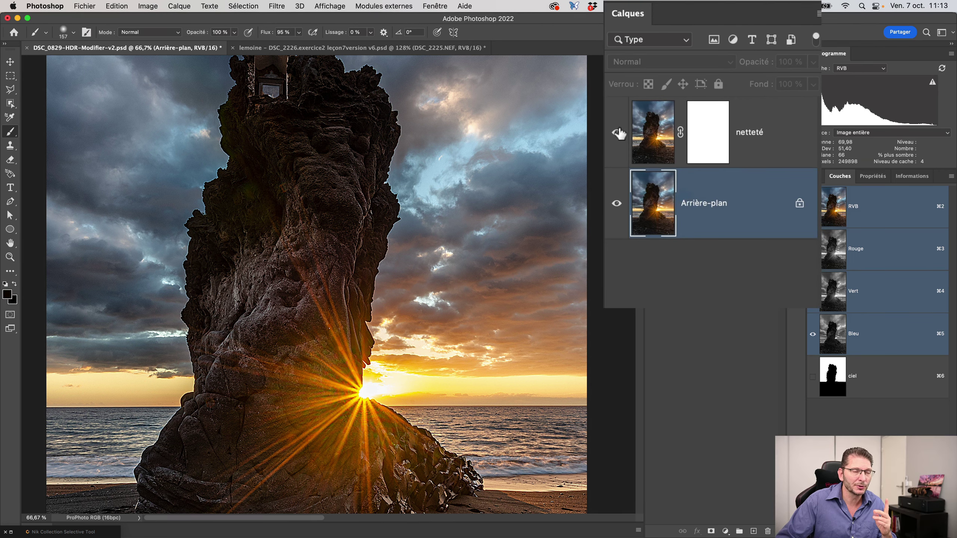
# Step: Hide the netteté layer and duplicate the Arrière-plan layer beneath it
pyautogui.click(620, 132)
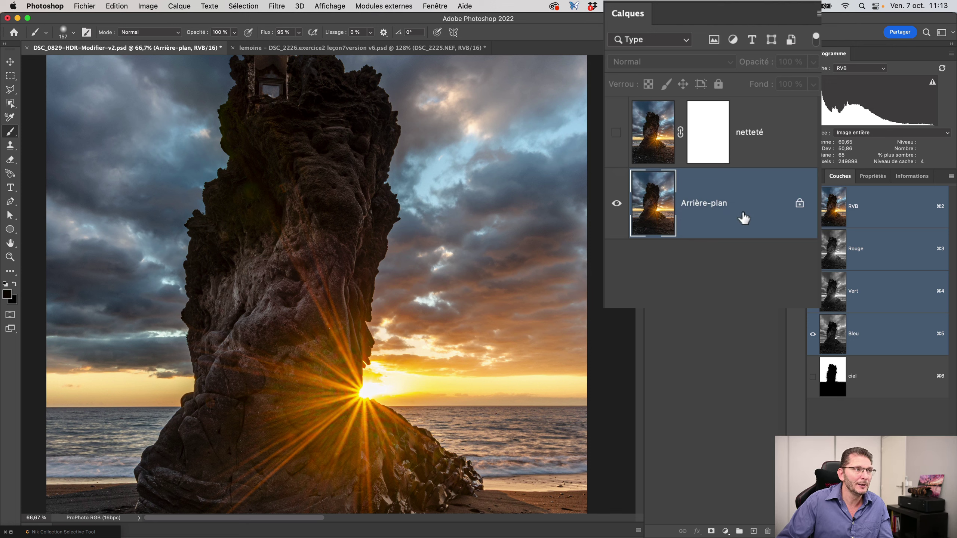
pyautogui.press('super')
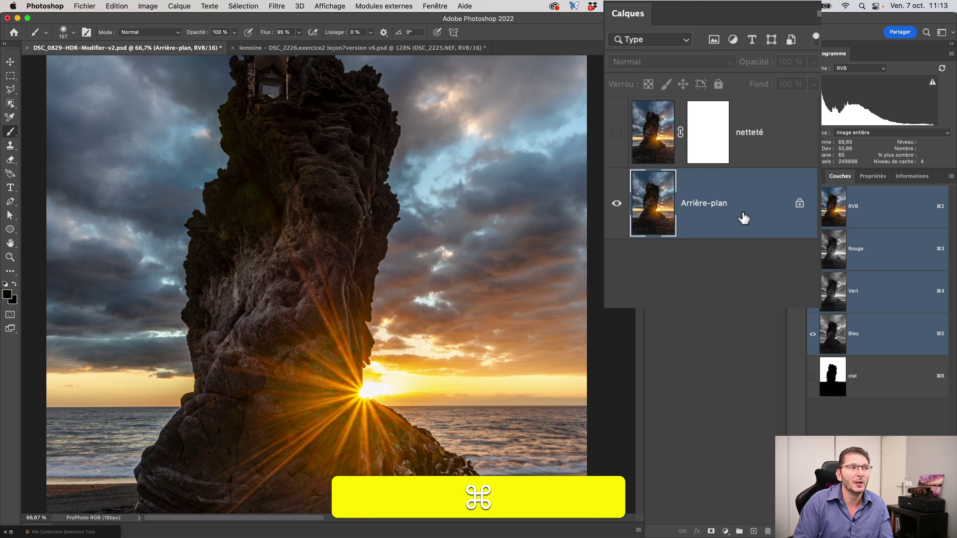
pyautogui.press('super+j')
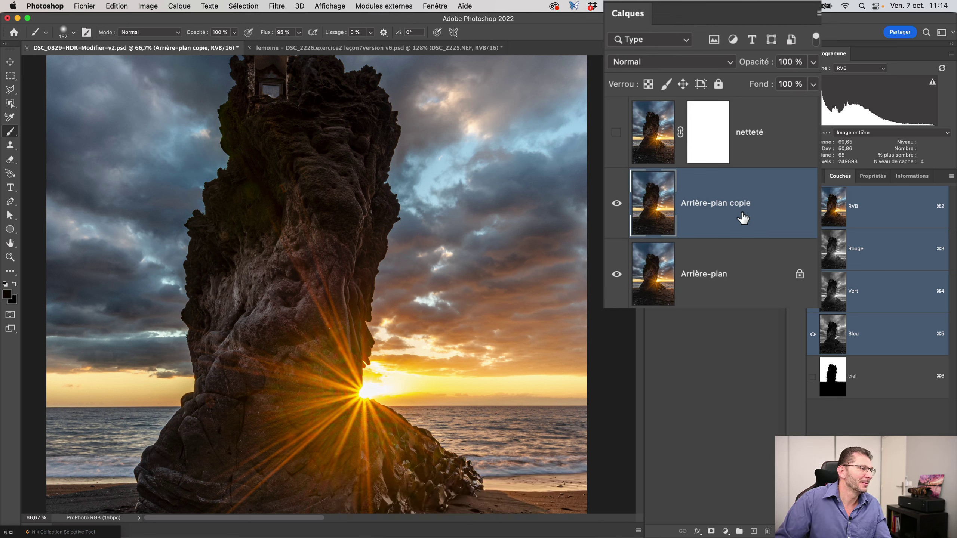
# Step: Apply the Tracé des contours filter to the Arrière-plan copie layer and inspect the traced contours around the sun
pyautogui.click(277, 6)
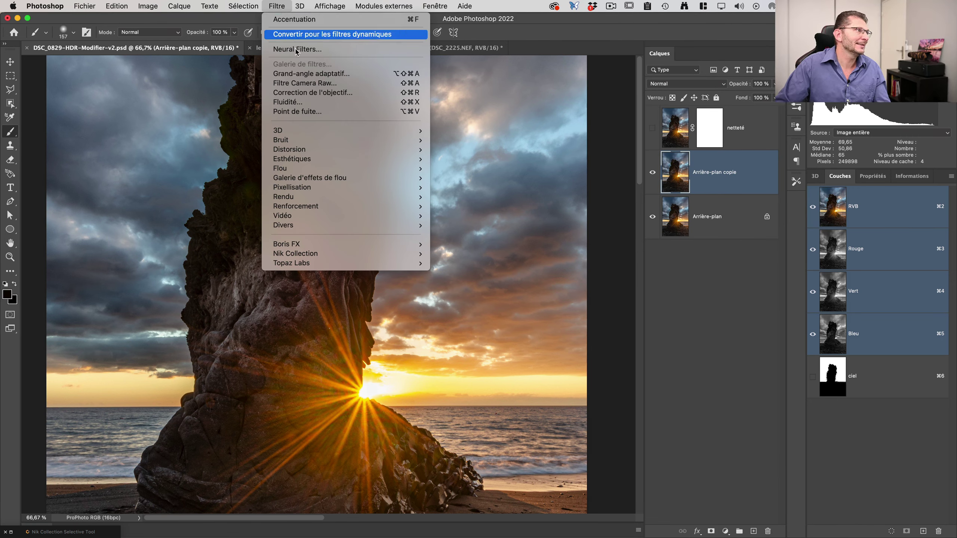
pyautogui.moveTo(374, 165)
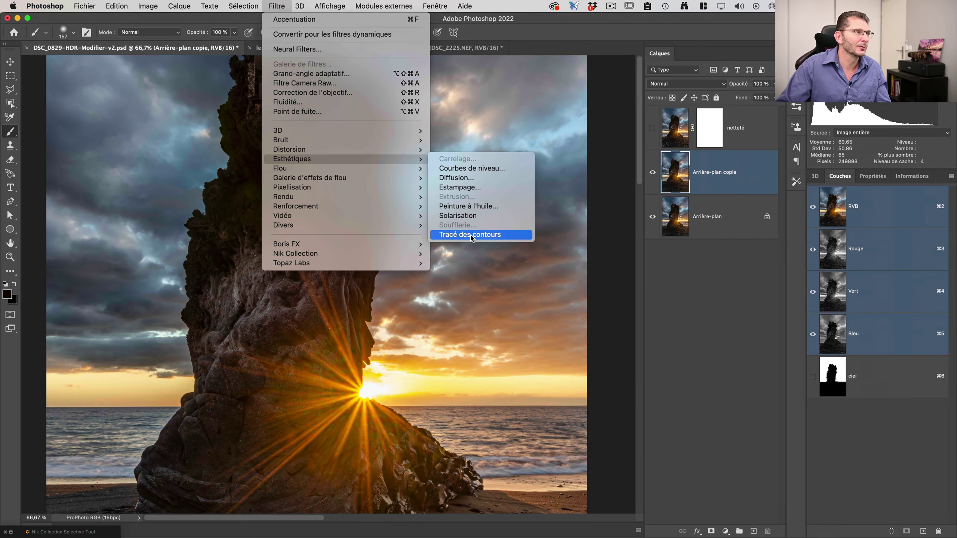
pyautogui.click(470, 235)
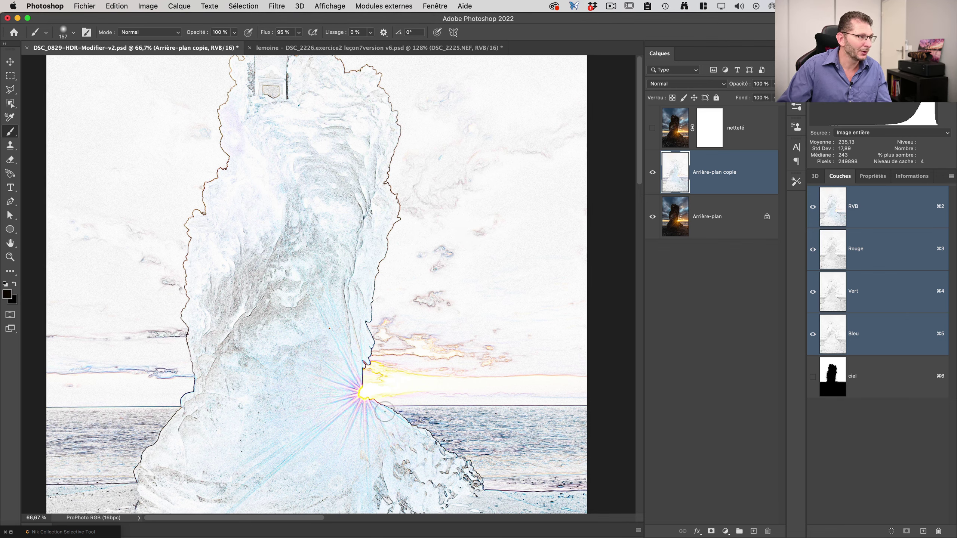
pyautogui.press('z')
pyautogui.moveTo(362, 388)
pyautogui.mouseDown()
pyautogui.moveTo(416, 388)
pyautogui.moveTo(392, 389)
pyautogui.mouseUp()
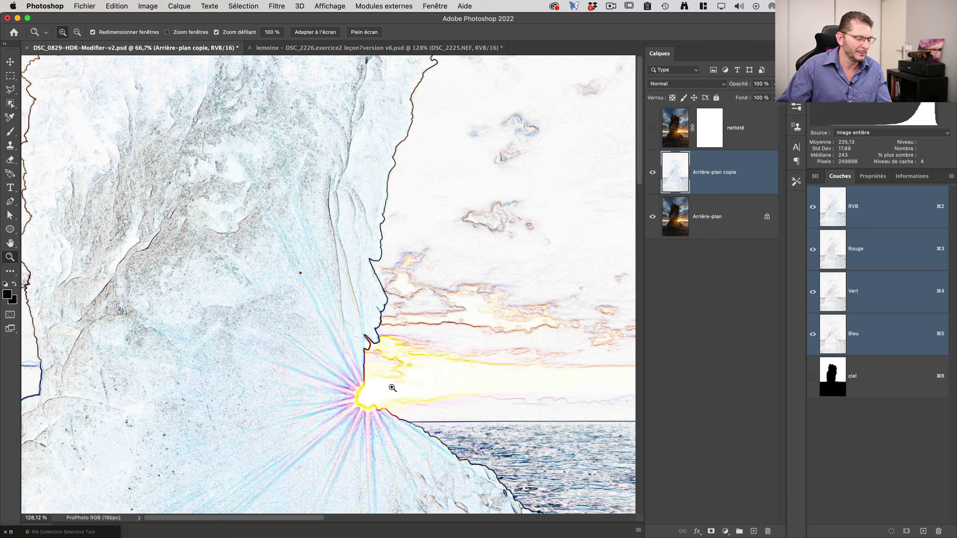
pyautogui.press('b')
pyautogui.press('super+0')
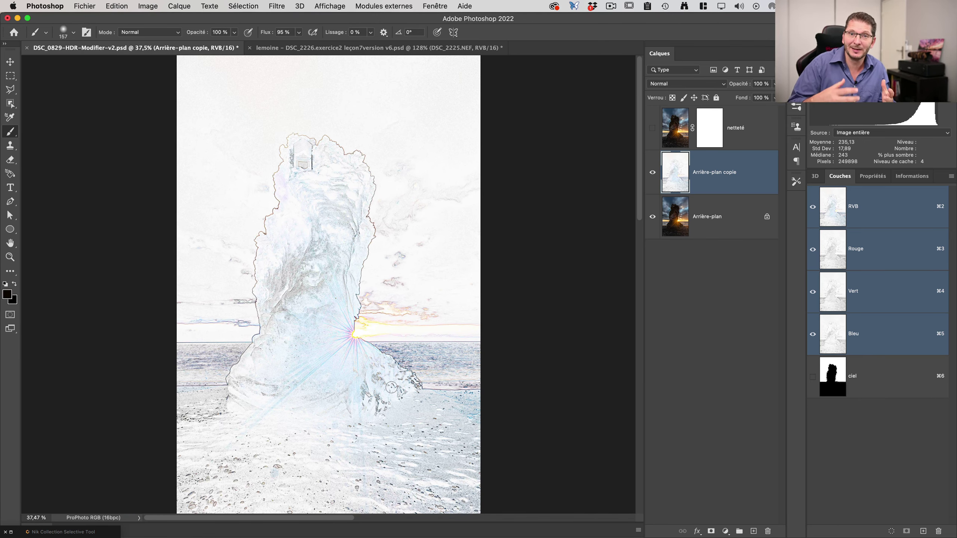
# Step: Desaturate the traced contours on the Arrière-plan copie layer
pyautogui.click(151, 7)
pyautogui.moveTo(162, 34)
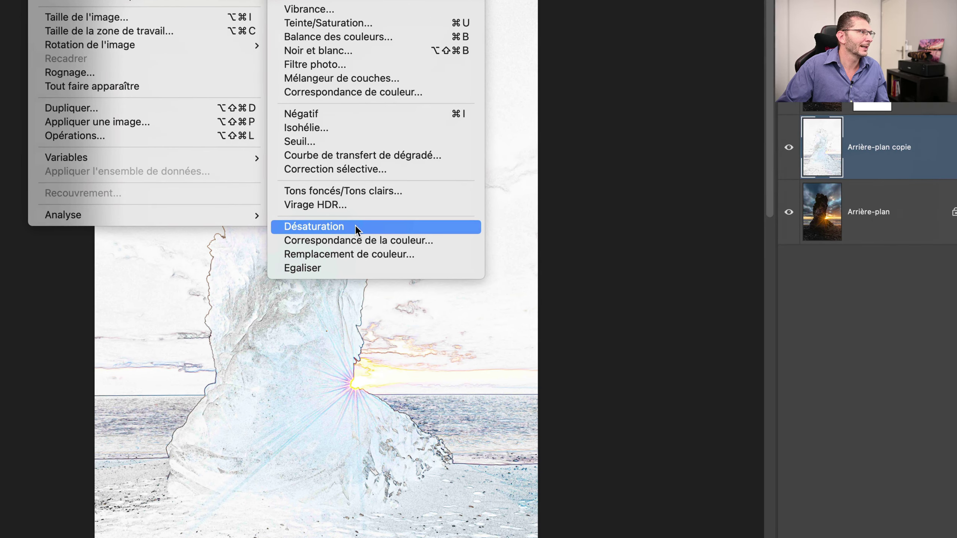
pyautogui.click(355, 227)
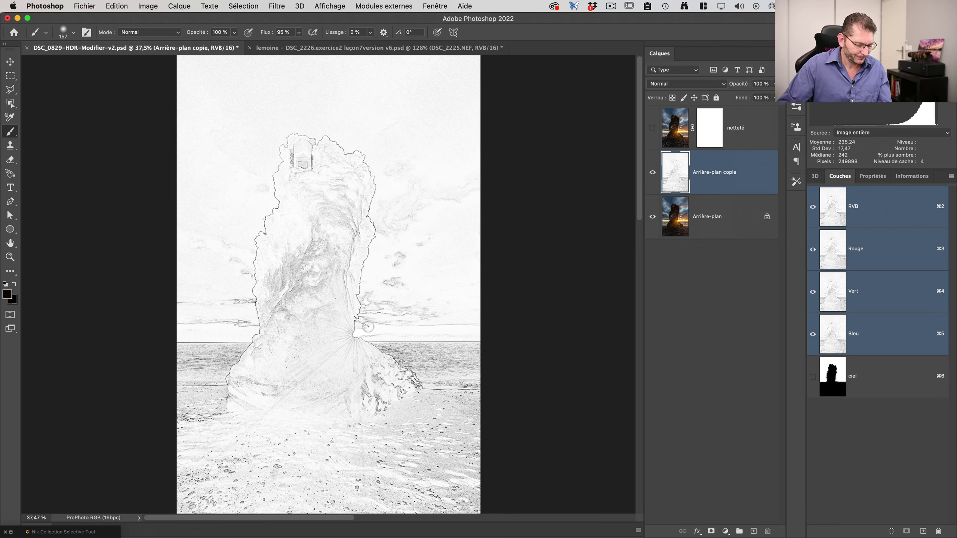
# Step: Blur the traced contours on the Arrière-plan copie layer with a Gaussian blur of 2.0 pixels
pyautogui.press('z')
pyautogui.moveTo(354, 299); pyautogui.dragTo(445, 294)
pyautogui.press('b')
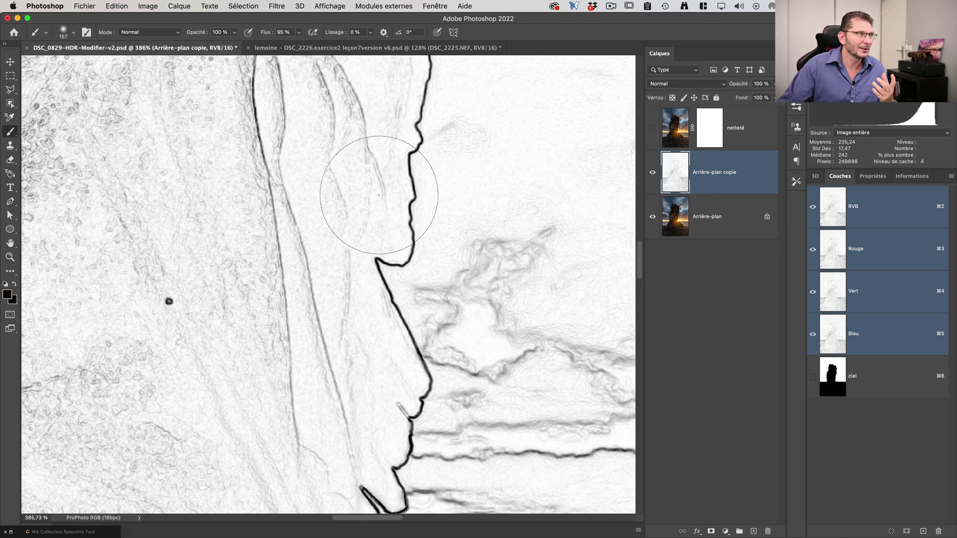
pyautogui.click(277, 6)
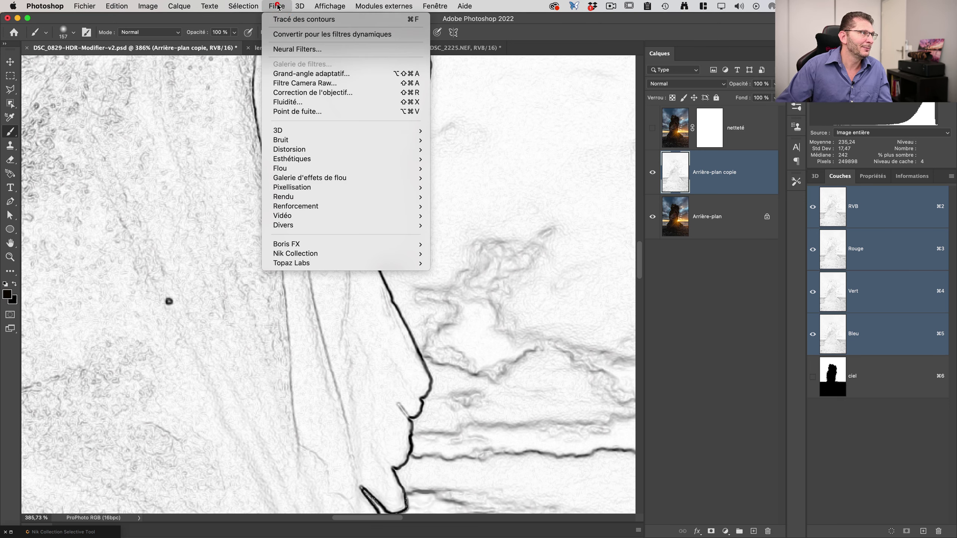
pyautogui.moveTo(391, 165)
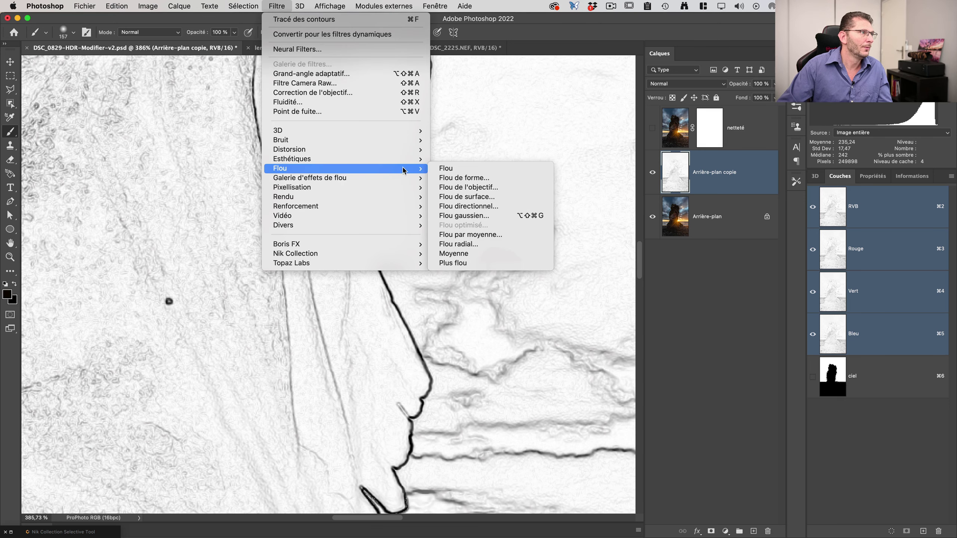
pyautogui.click(459, 215)
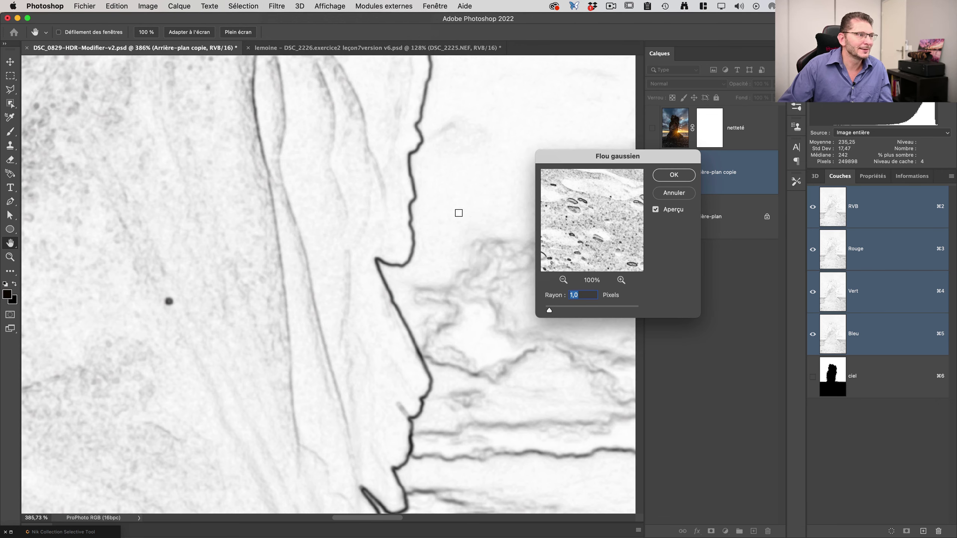
pyautogui.press('shift')
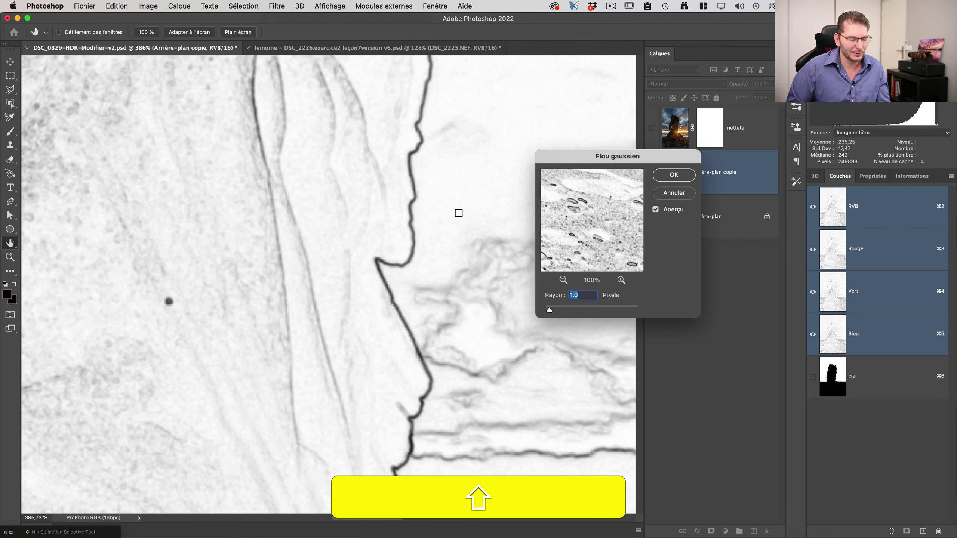
pyautogui.hotkey('shift', 'Up')
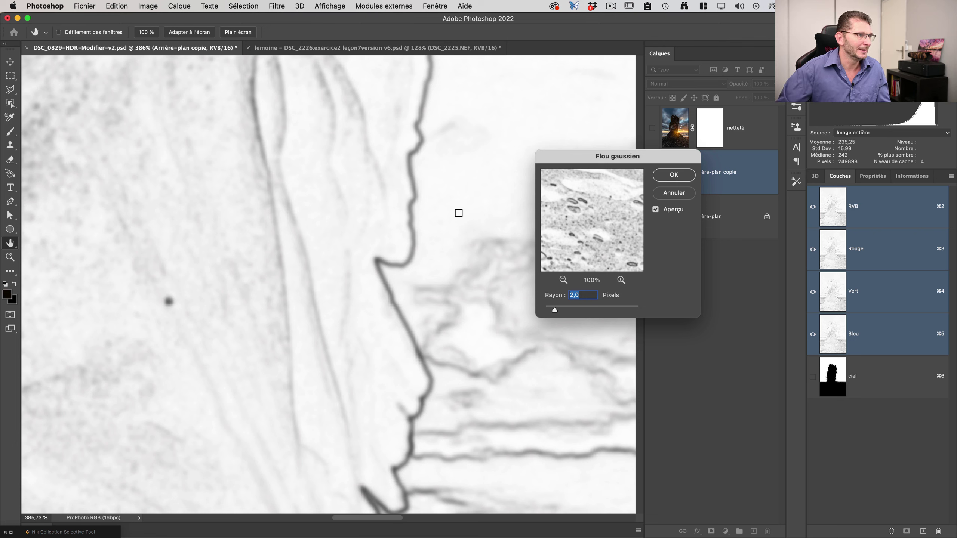
pyautogui.click(674, 175)
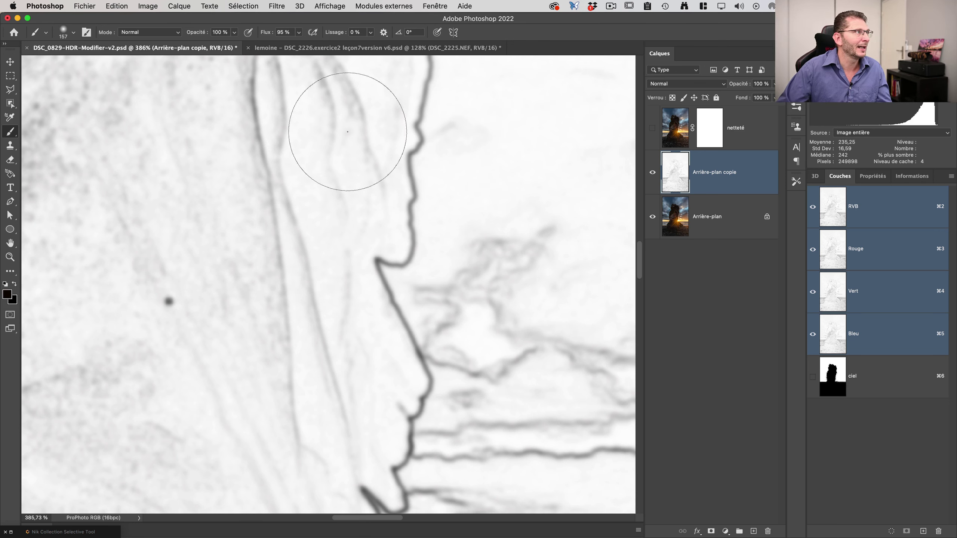
# Step: Start a Levels adjustment on the Arrière-plan copie layer and raise the black input level to 128 to darken the contours
pyautogui.click(154, 7)
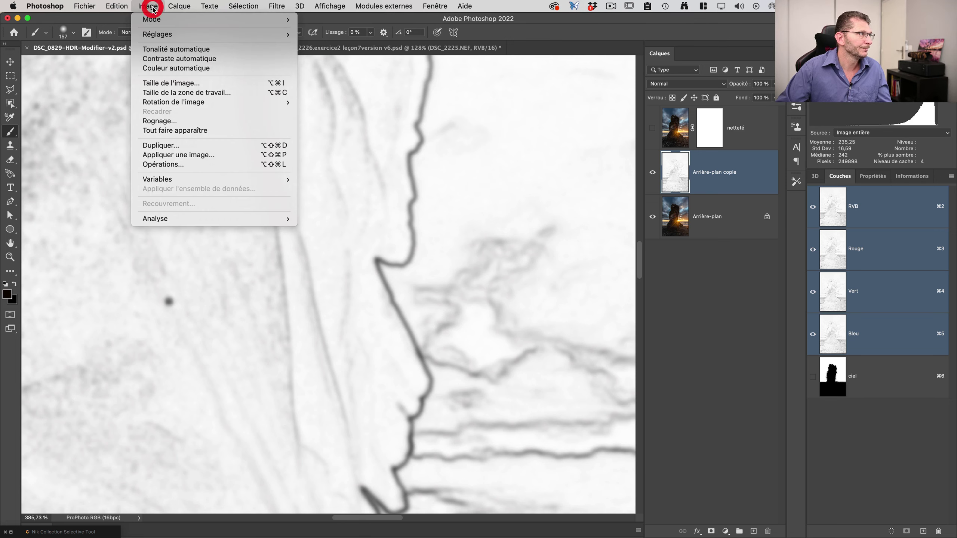
pyautogui.moveTo(154, 37)
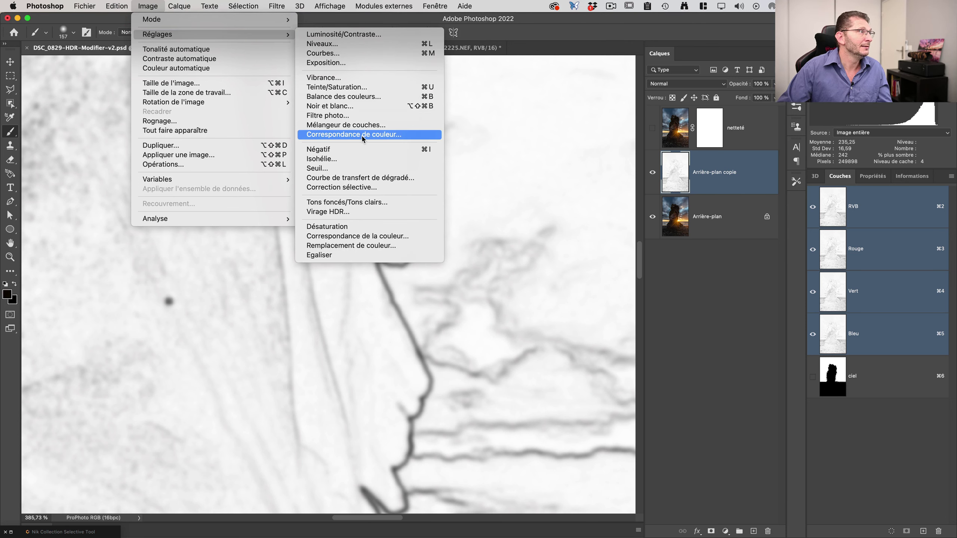
pyautogui.click(352, 44)
pyautogui.moveTo(631, 349); pyautogui.dragTo(694, 351)
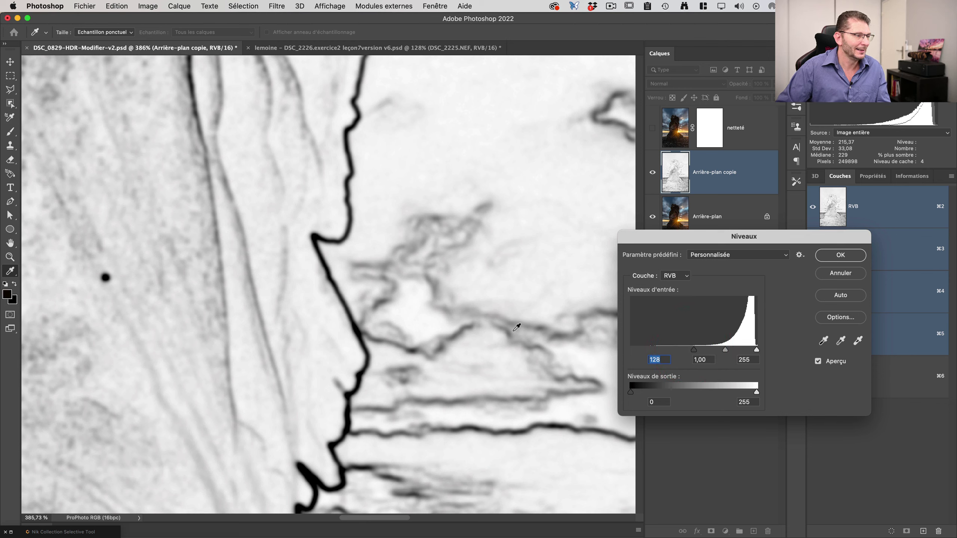
pyautogui.press('super')
pyautogui.press('super+minus')
pyautogui.press('super+minus')
pyautogui.press('super+minus')
pyautogui.press('super+minus')
pyautogui.press('super+minus')
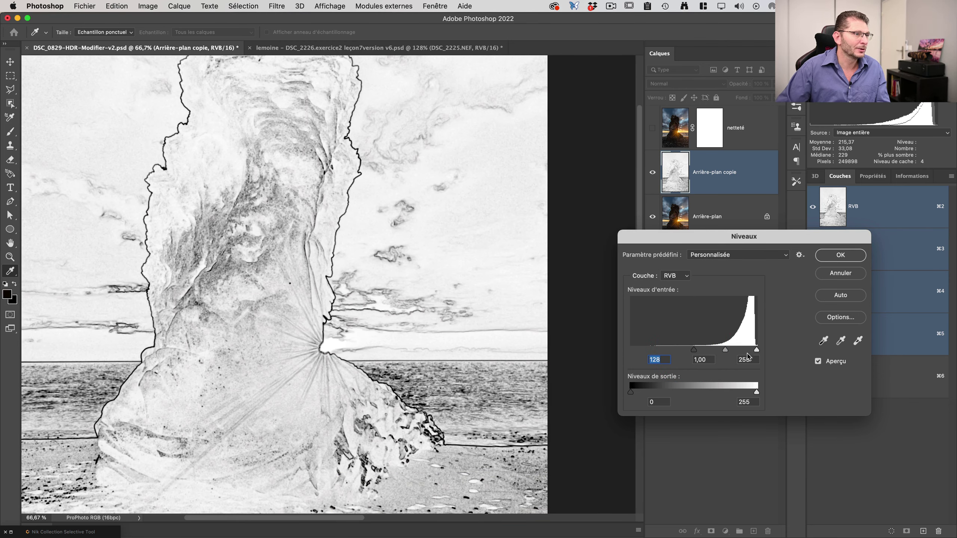
# Step: Lower the white input level to 232 to clear the light greys, and apply the Levels adjustment
pyautogui.moveTo(757, 350); pyautogui.dragTo(746, 351)
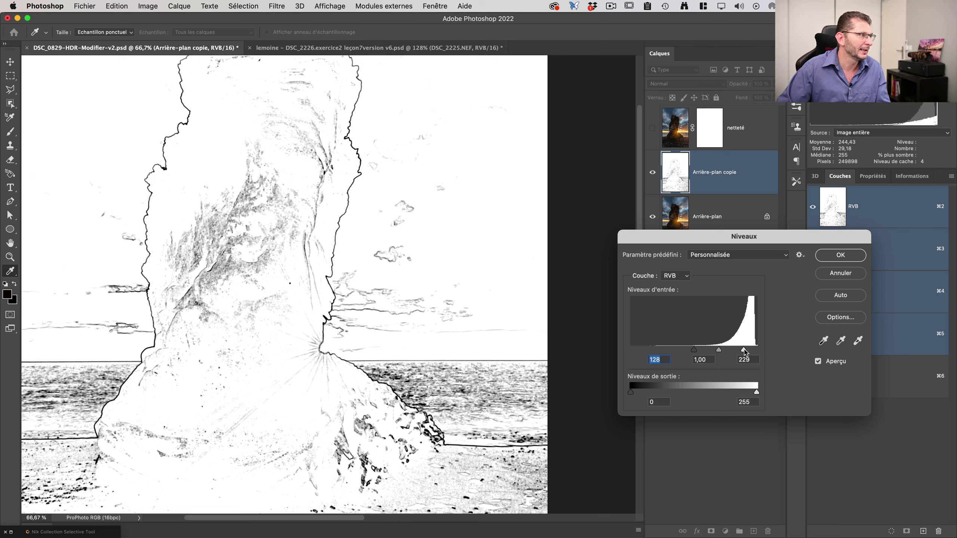
pyautogui.moveTo(746, 351); pyautogui.dragTo(746, 352)
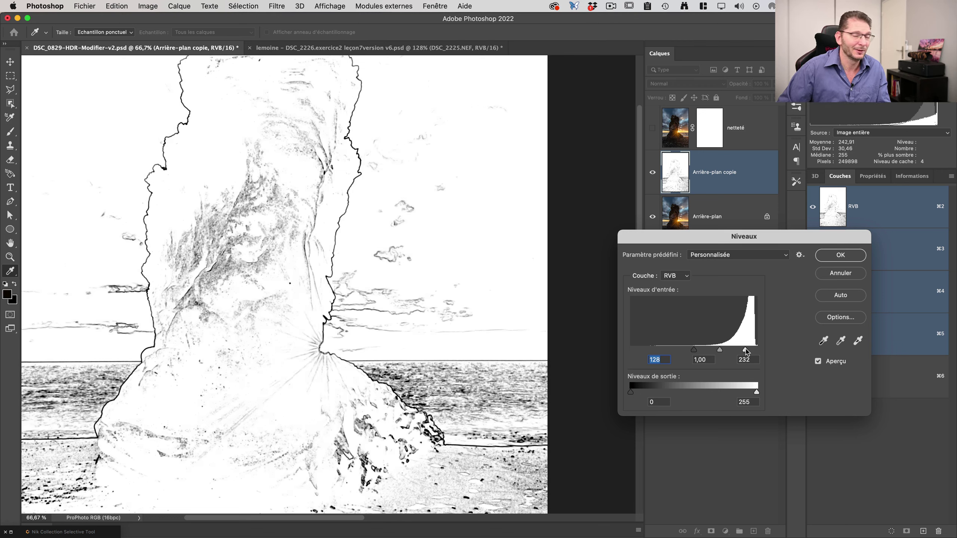
pyautogui.click(747, 352)
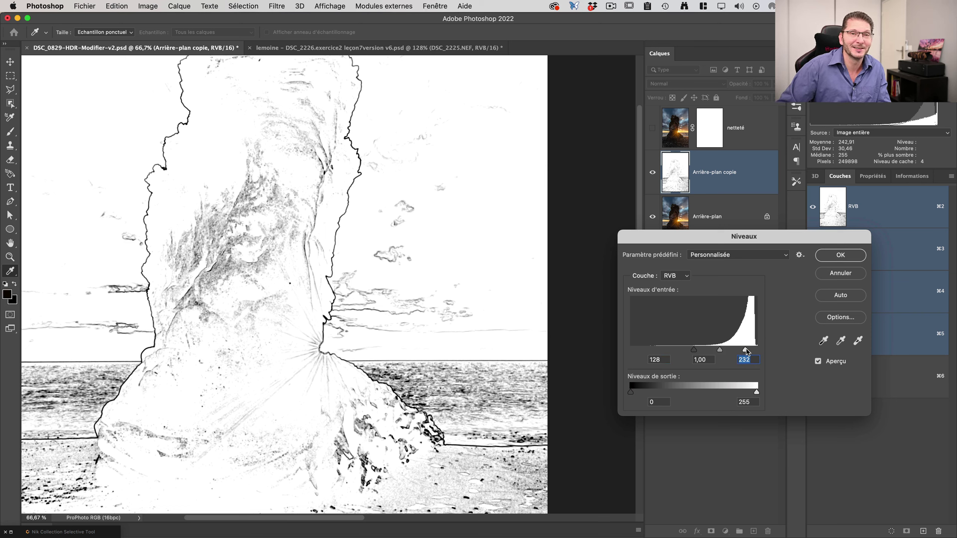
pyautogui.click(747, 352)
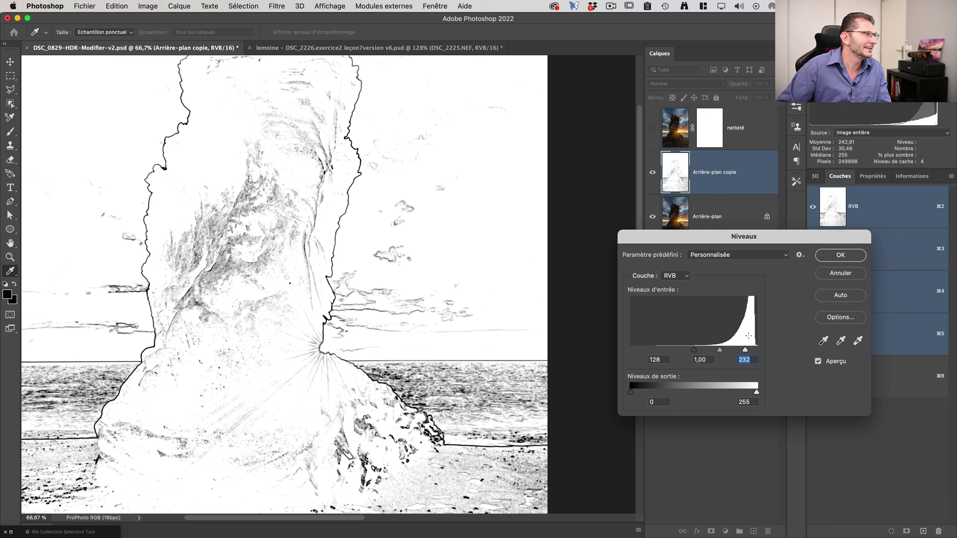
pyautogui.click(832, 256)
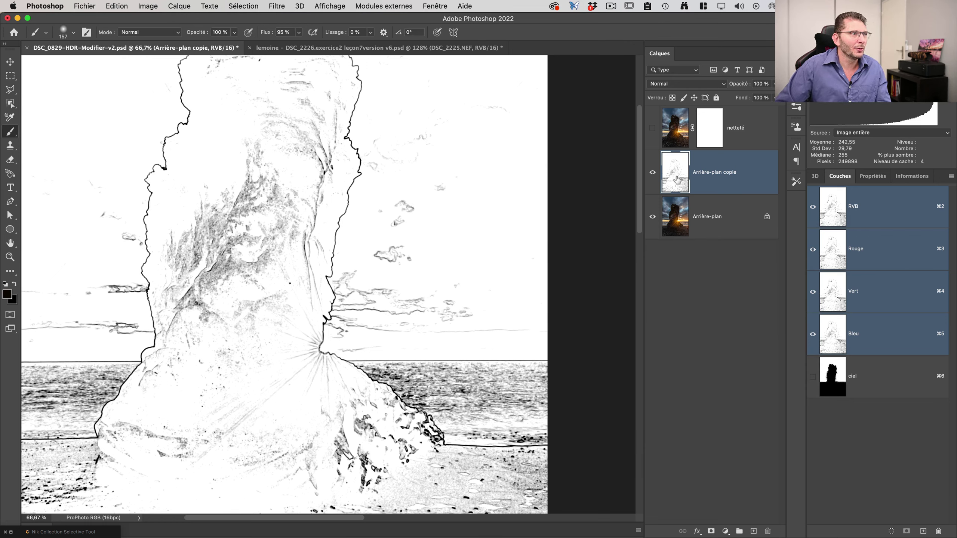
# Step: Check the contours along the rock's right edge, and copy the entire Arrière-plan copie layer
pyautogui.press('super+0')
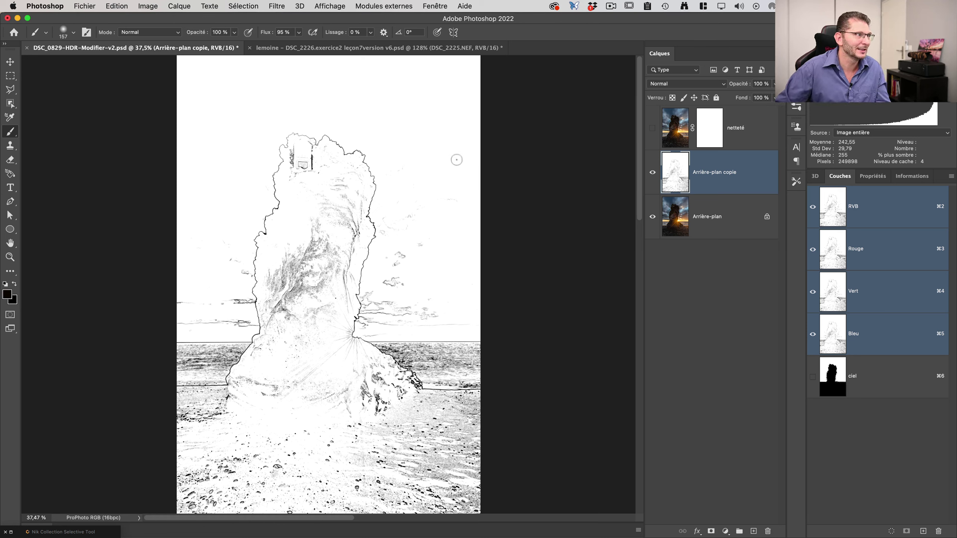
pyautogui.press('z')
pyautogui.moveTo(363, 227); pyautogui.dragTo(399, 234)
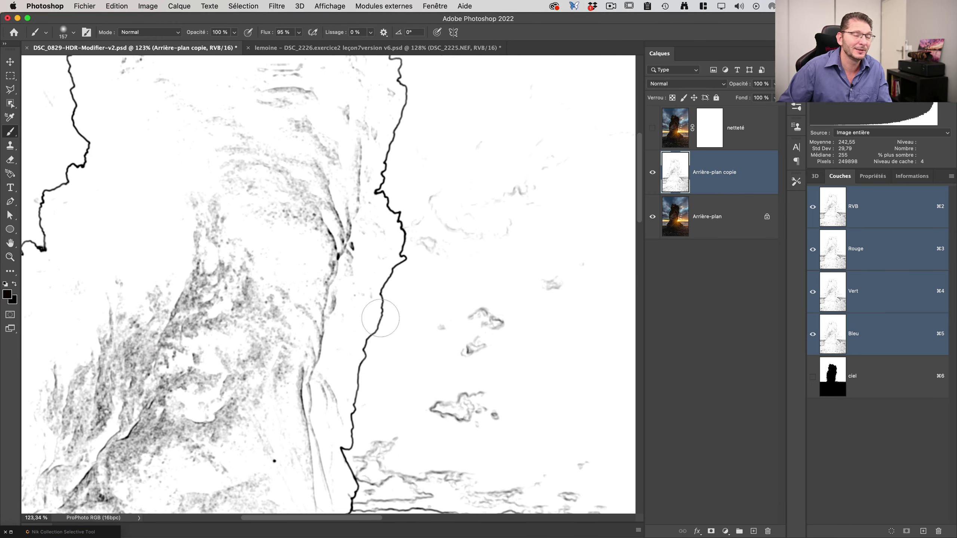
pyautogui.press('super+0')
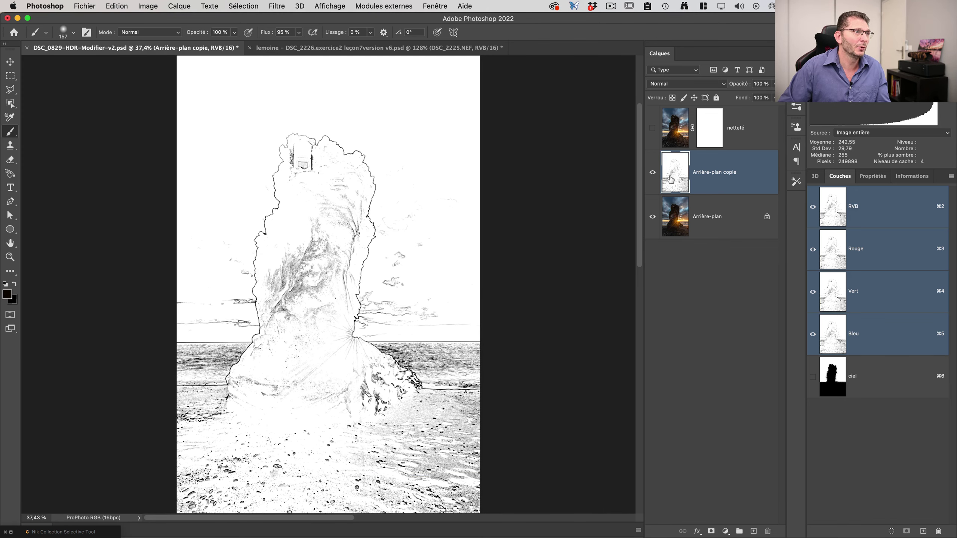
pyautogui.click(234, 7)
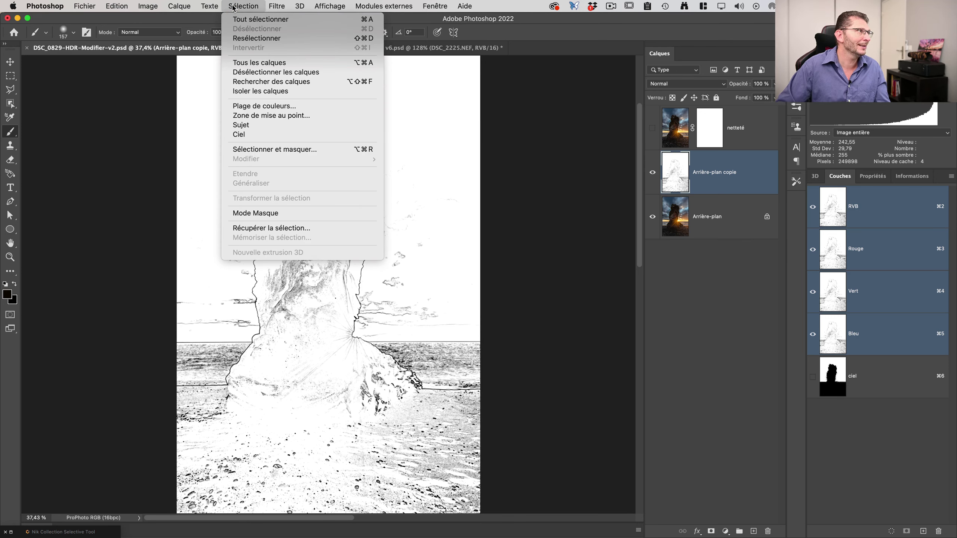
pyautogui.click(236, 19)
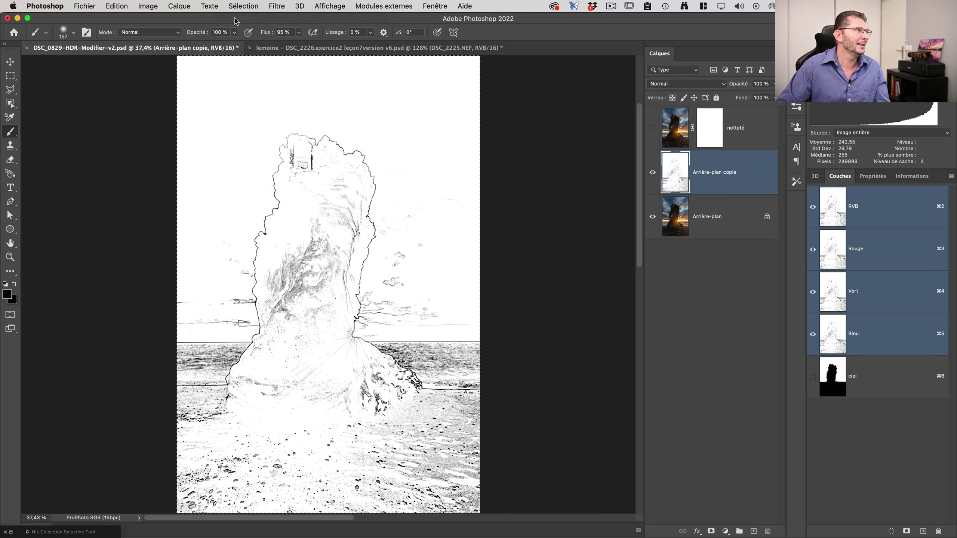
pyautogui.click(116, 6)
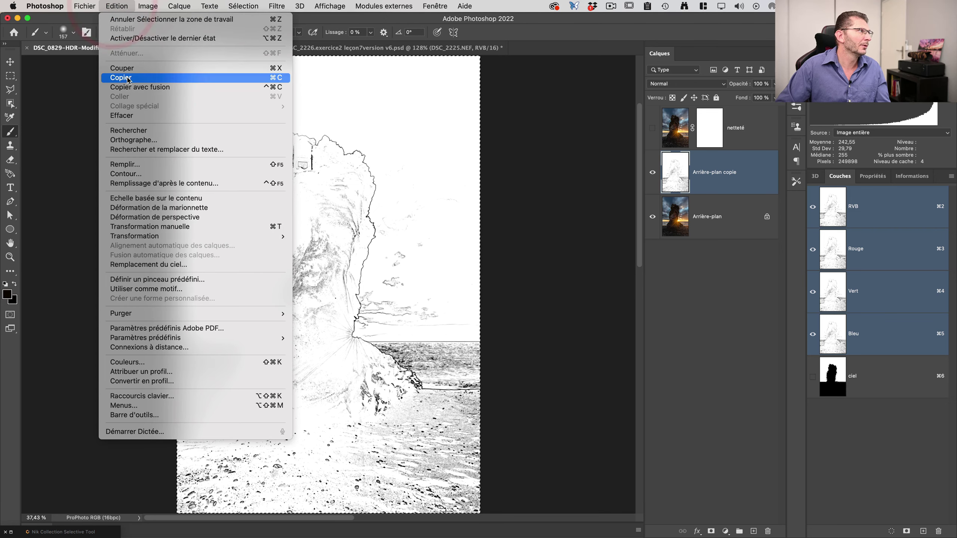
pyautogui.click(128, 78)
# Step: Display the netteté layer's mask, paste the copied contours into it, and deselect
pyautogui.click(710, 128)
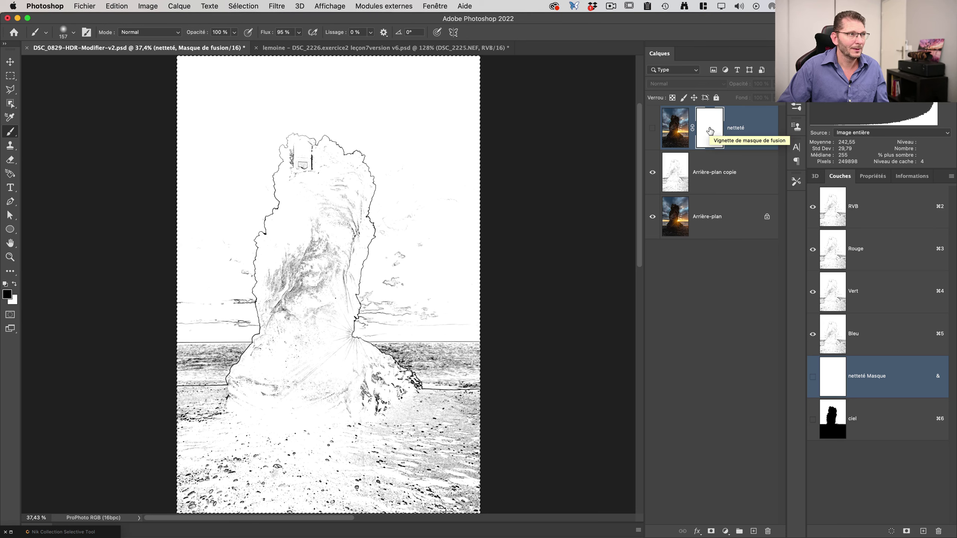
pyautogui.press('alt')
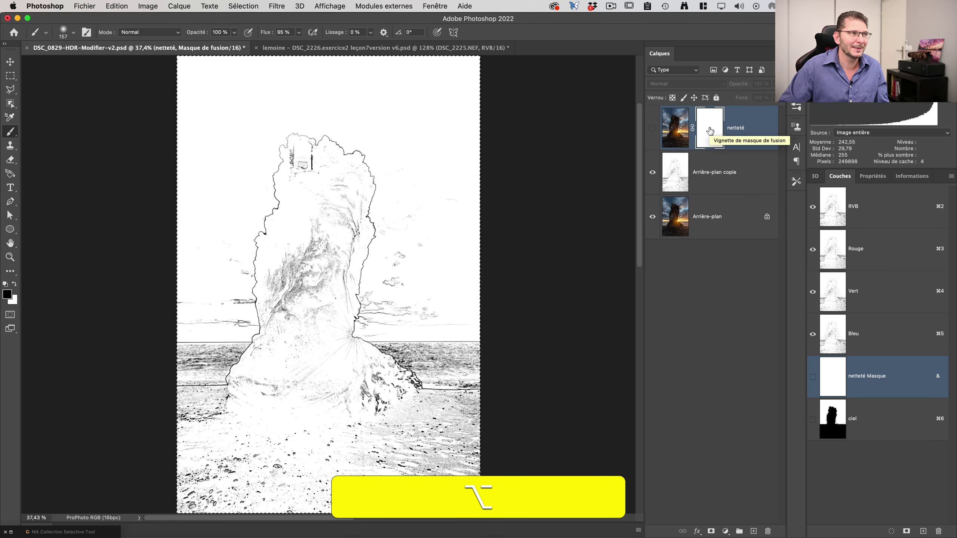
pyautogui.keyDown('alt'); pyautogui.click(710, 131); pyautogui.keyUp('alt')
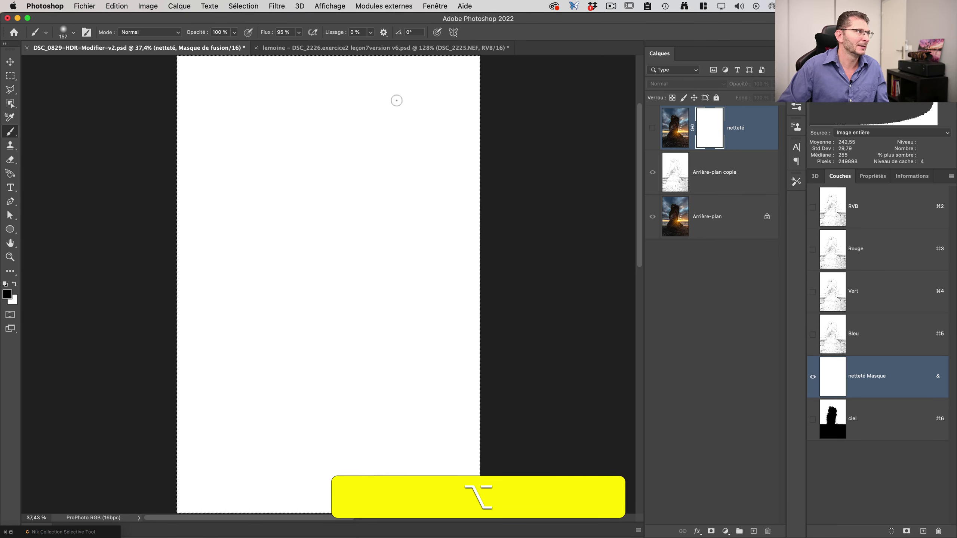
pyautogui.click(116, 6)
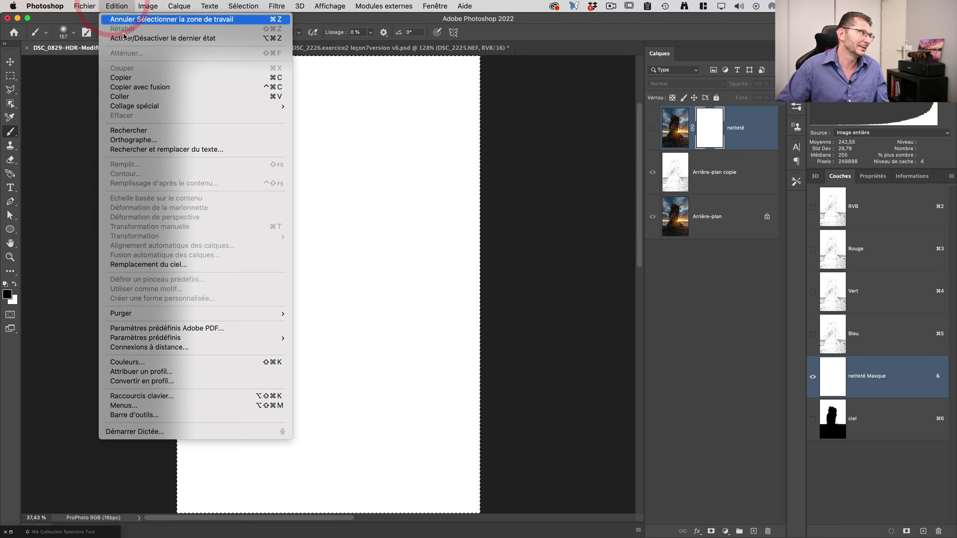
pyautogui.click(142, 99)
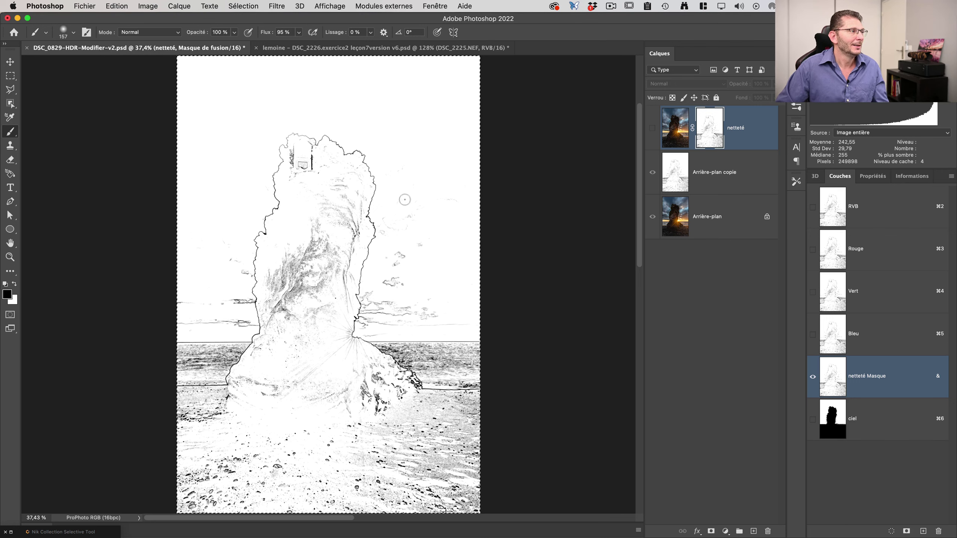
pyautogui.press('super+d')
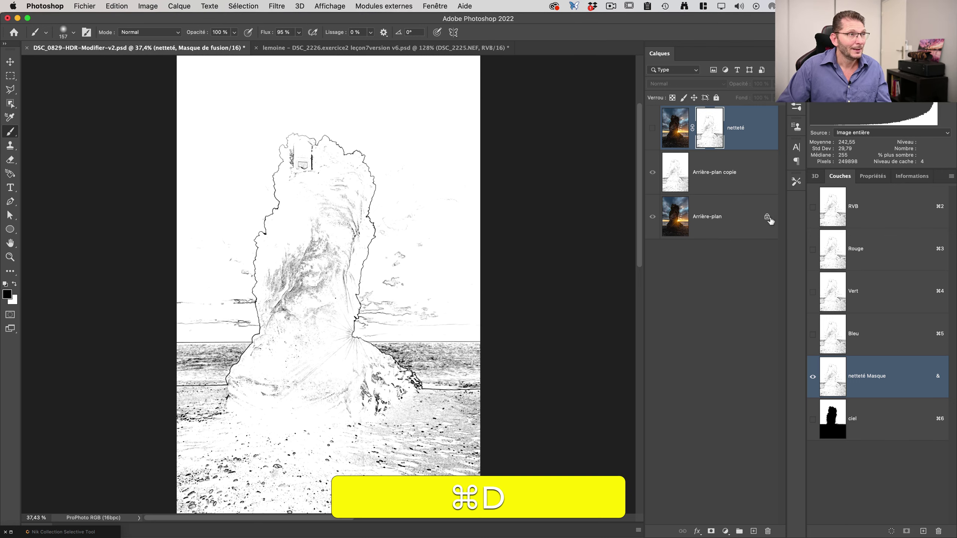
# Step: Delete the Arrière-plan copie layer and show the netteté layer again
pyautogui.click(749, 182)
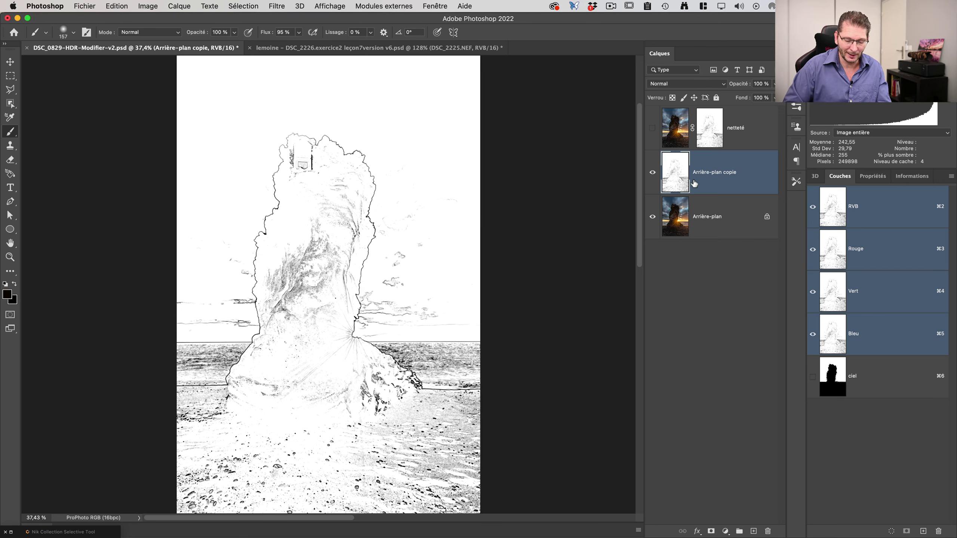
pyautogui.press('BackSpace')
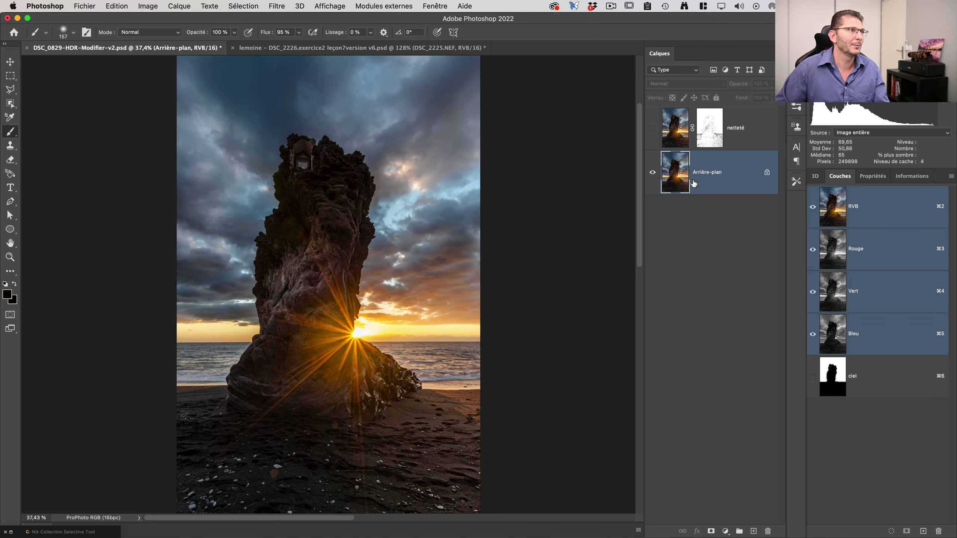
pyautogui.click(652, 128)
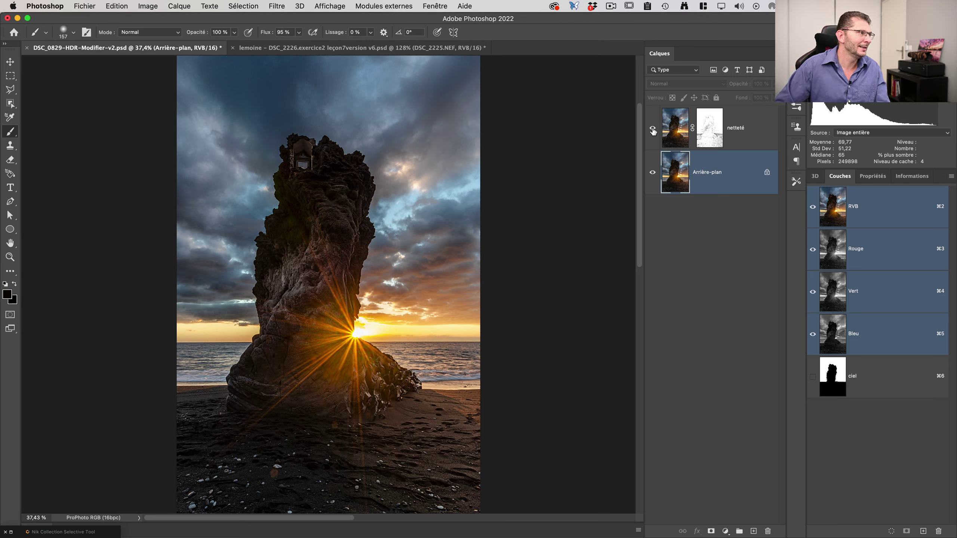
# Step: Compare the rock's left edge with the netteté layer hidden and shown to check for halos
pyautogui.press('z')
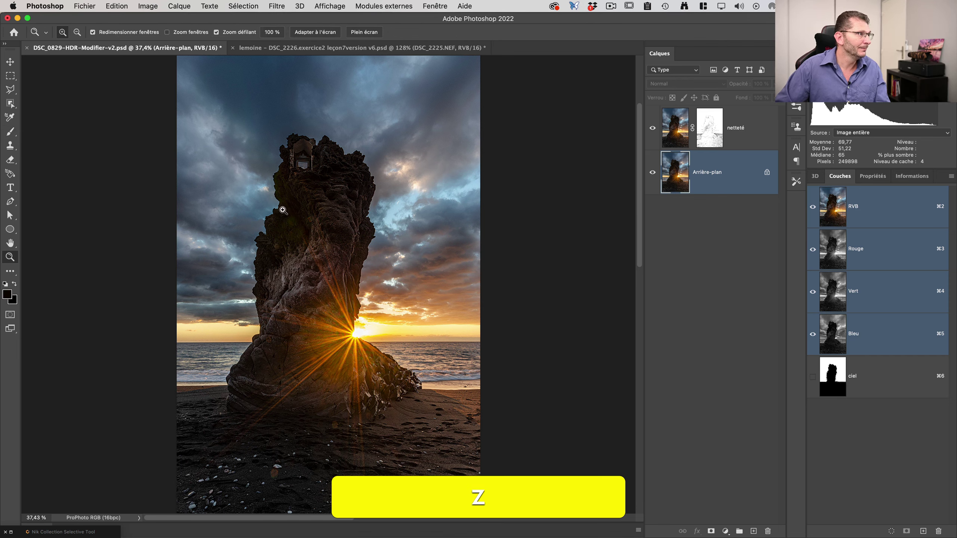
pyautogui.moveTo(283, 210); pyautogui.dragTo(335, 209)
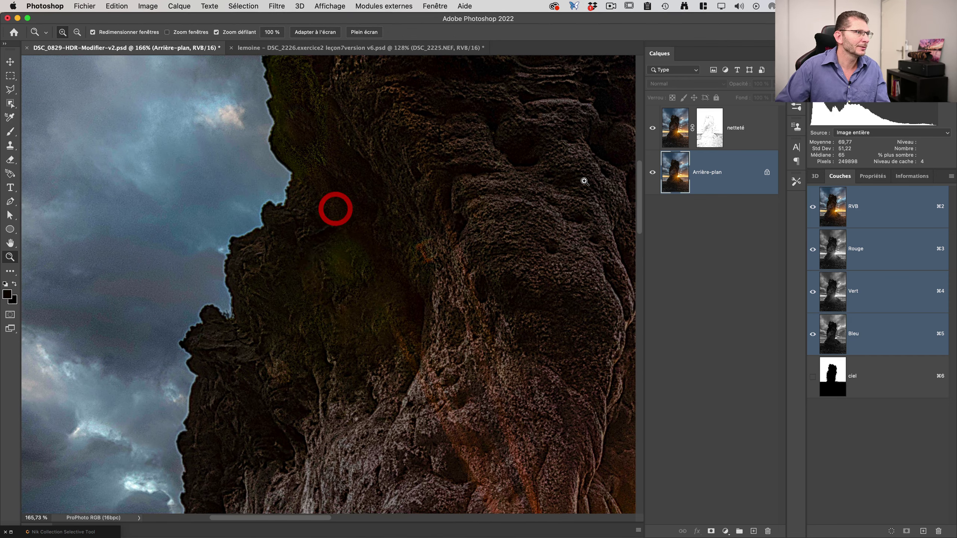
pyautogui.click(652, 128)
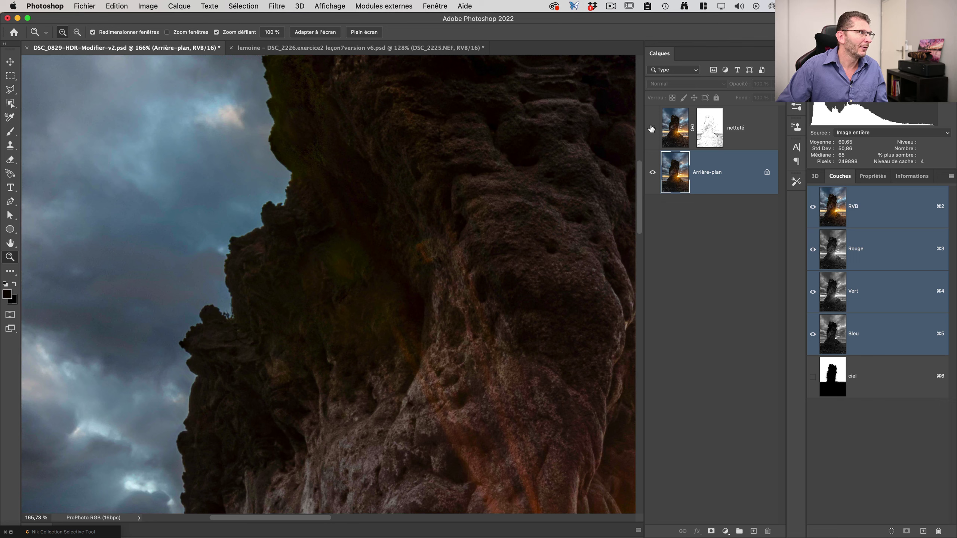
pyautogui.click(652, 128)
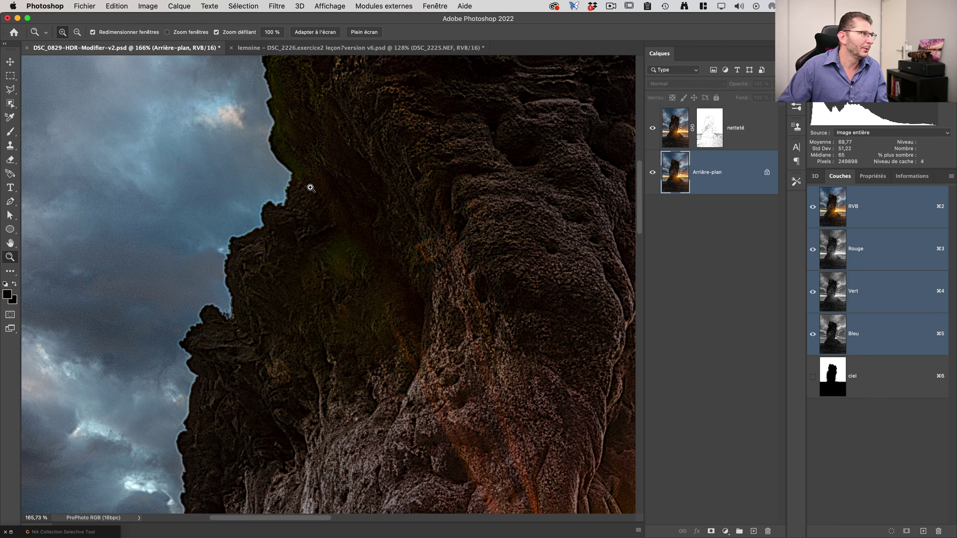
# Step: Compare the rock's left edge with the netteté layer's mask disabled and enabled to judge the halo reduction
pyautogui.keyDown('shift'); pyautogui.click(707, 130); pyautogui.keyUp('shift')
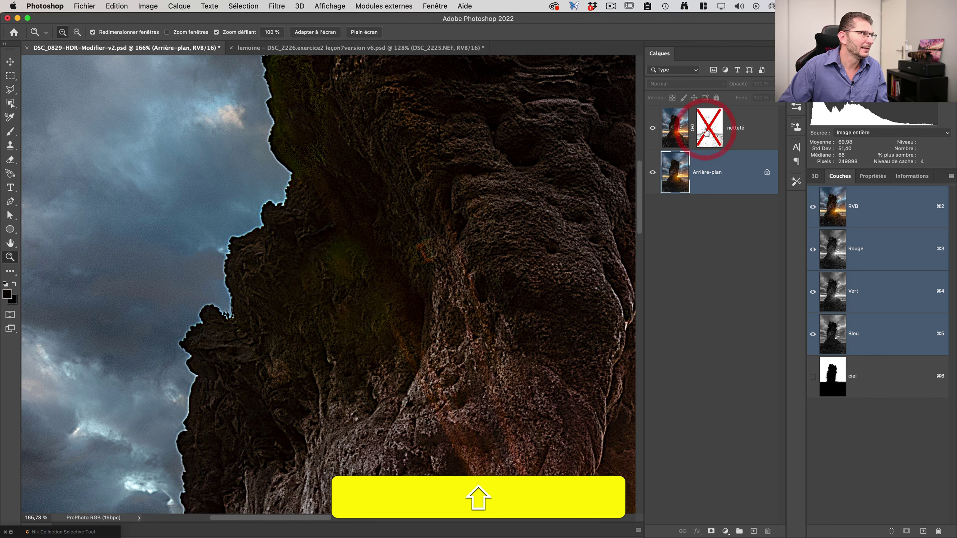
pyautogui.keyDown('shift'); pyautogui.click(707, 132); pyautogui.keyUp('shift')
pyautogui.keyDown('shift'); pyautogui.click(710, 125); pyautogui.keyUp('shift')
pyautogui.keyDown('shift'); pyautogui.click(712, 130); pyautogui.keyUp('shift')
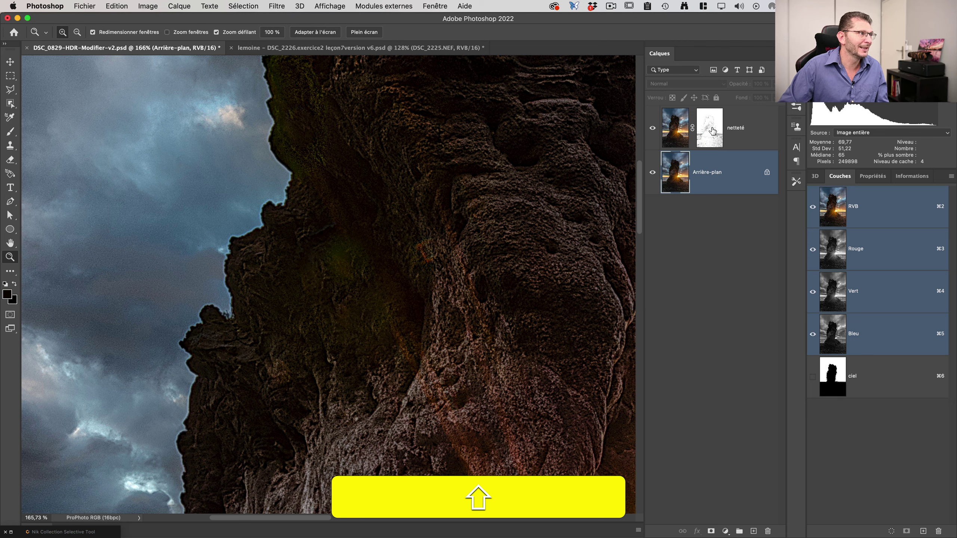
pyautogui.keyDown('shift'); pyautogui.click(713, 130); pyautogui.keyUp('shift')
pyautogui.keyDown('shift'); pyautogui.click(712, 130); pyautogui.keyUp('shift')
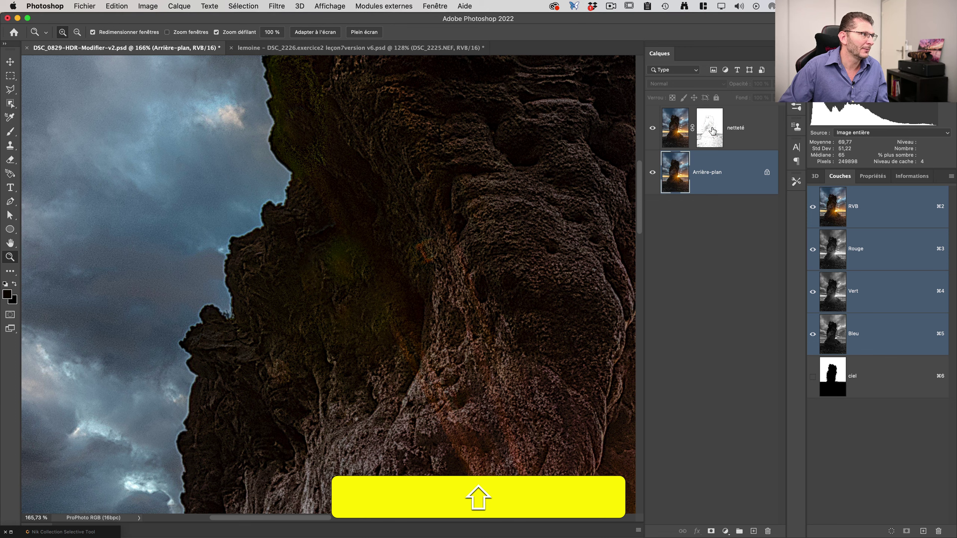
pyautogui.keyDown('shift'); pyautogui.click(712, 130); pyautogui.keyUp('shift')
pyautogui.keyDown('shift'); pyautogui.click(713, 130); pyautogui.keyUp('shift')
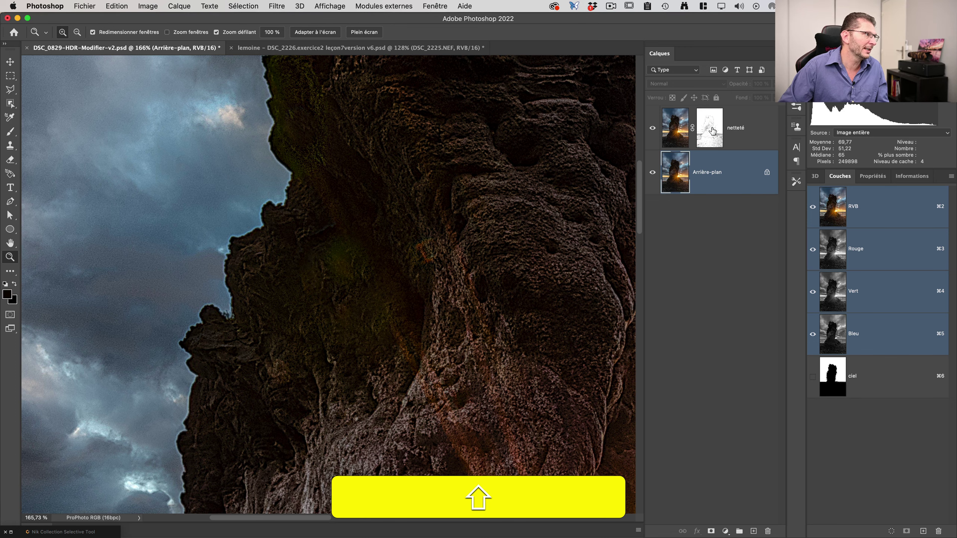
# Step: Display the netteté layer's mask and thicken its black contours with the Minimum filter
pyautogui.keyDown('alt'); pyautogui.click(710, 132); pyautogui.keyUp('alt')
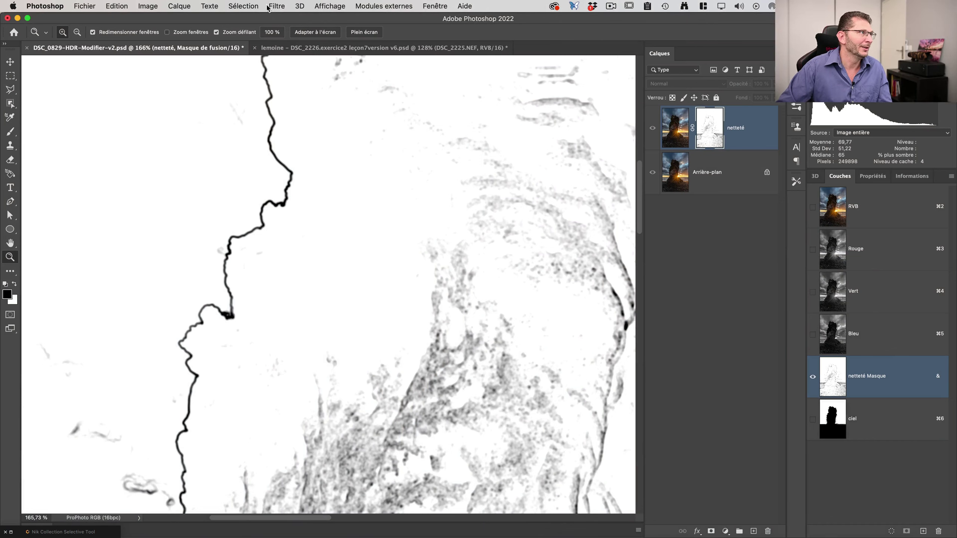
pyautogui.click(270, 6)
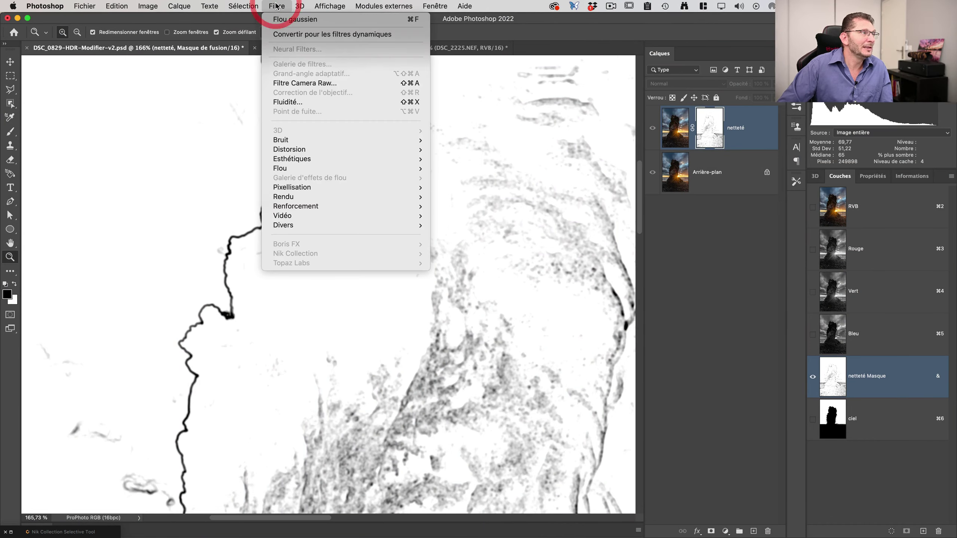
pyautogui.moveTo(359, 225)
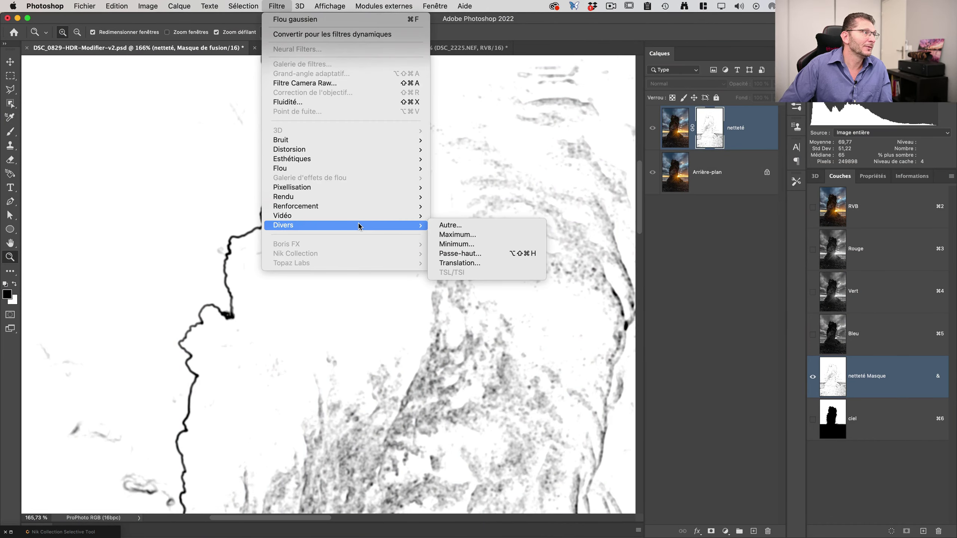
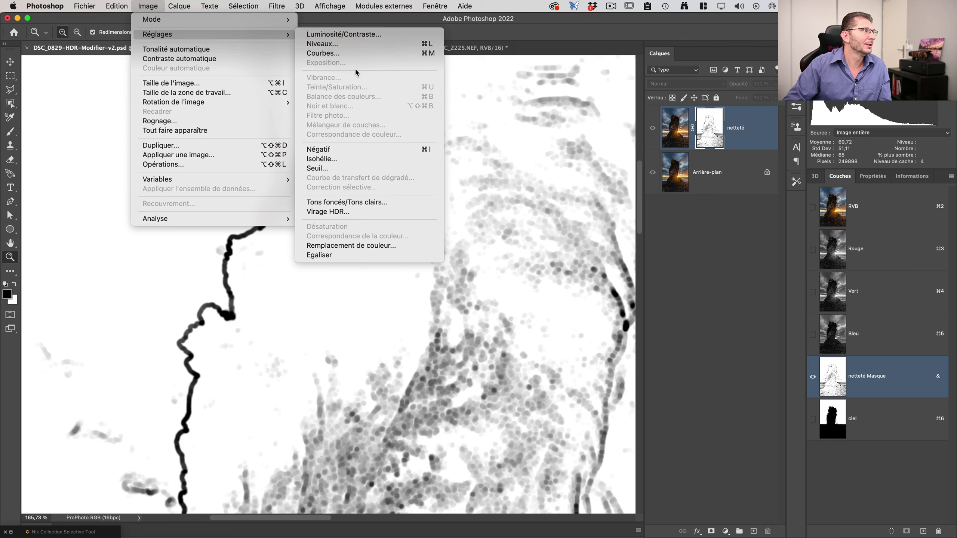
# Step: Increase the contrast of the netteté mask with Levels, using input levels of 84 for black and 217 for white
pyautogui.click(350, 45)
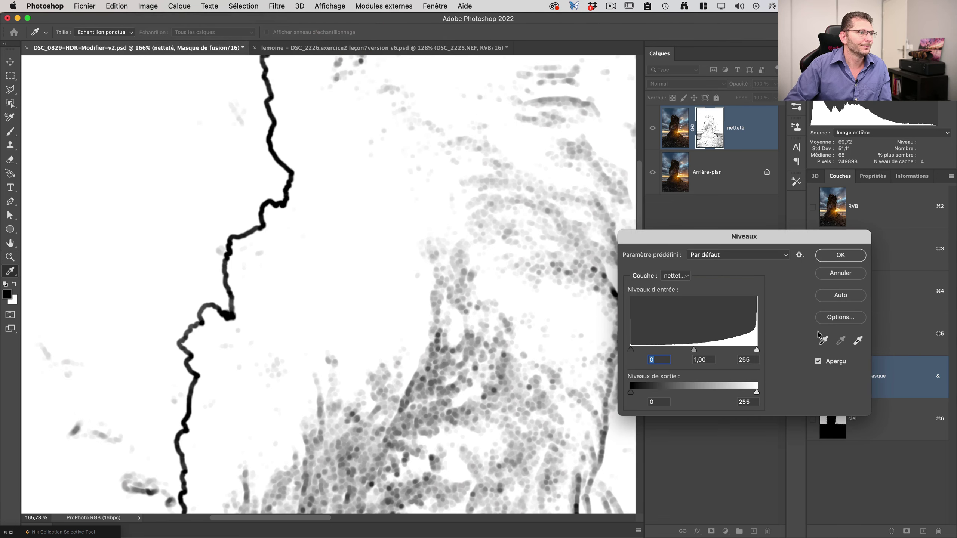
pyautogui.moveTo(631, 351); pyautogui.dragTo(673, 350)
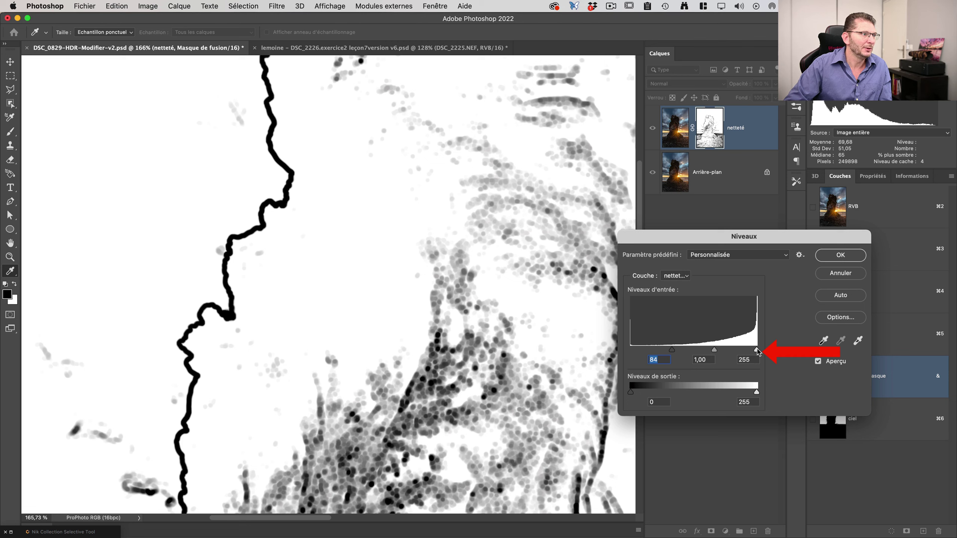
pyautogui.moveTo(751, 352); pyautogui.dragTo(737, 351)
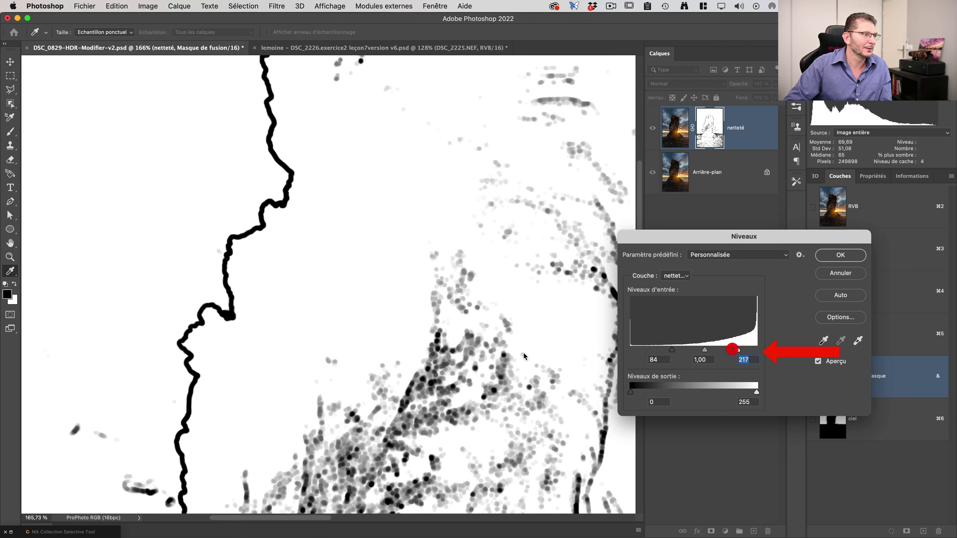
pyautogui.click(822, 258)
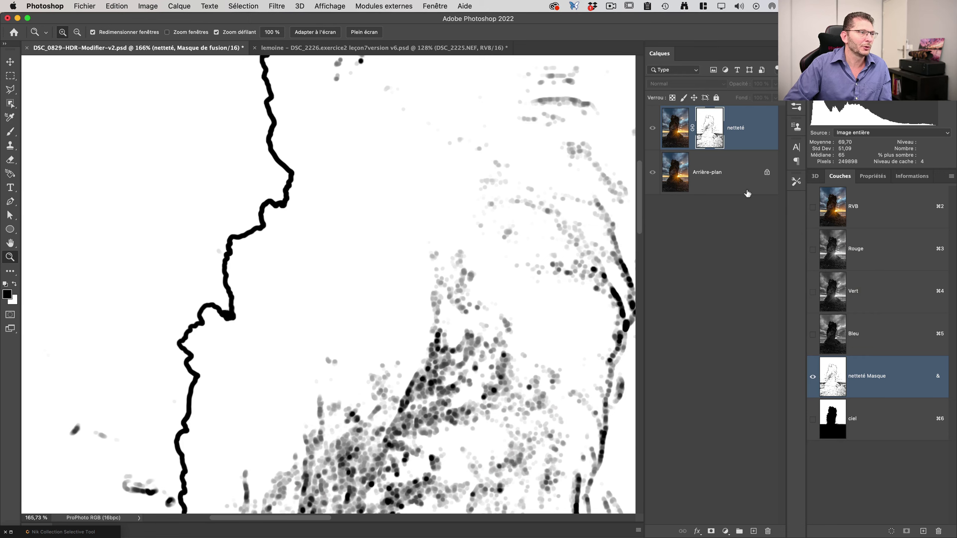
# Step: Return to the image view and compare the rock's left edge with the netteté layer hidden and shown
pyautogui.keyDown('alt'); pyautogui.click(713, 140); pyautogui.keyUp('alt')
pyautogui.keyDown('alt'); pyautogui.click(713, 139); pyautogui.keyUp('alt')
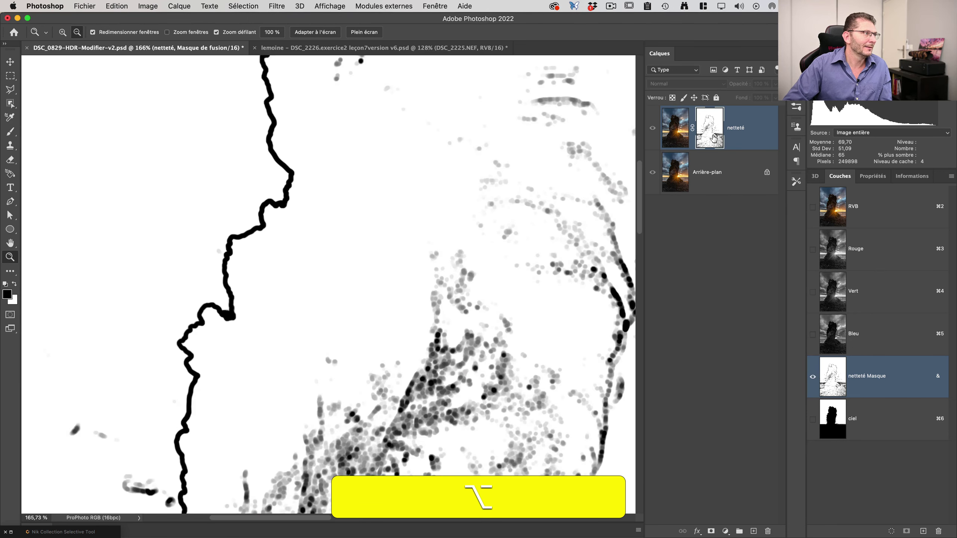
pyautogui.keyDown('alt'); pyautogui.click(713, 140); pyautogui.keyUp('alt')
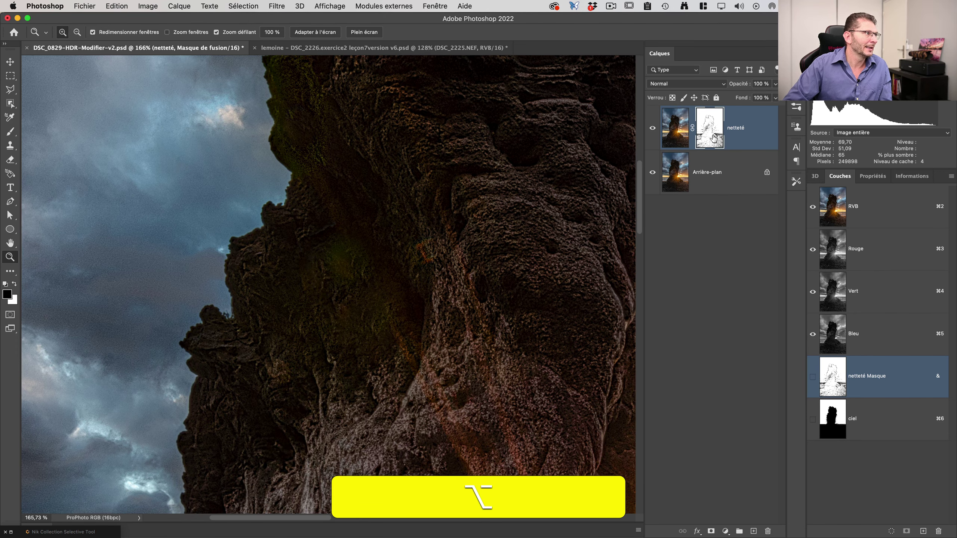
pyautogui.click(653, 129)
pyautogui.click(652, 129)
pyautogui.click(653, 129)
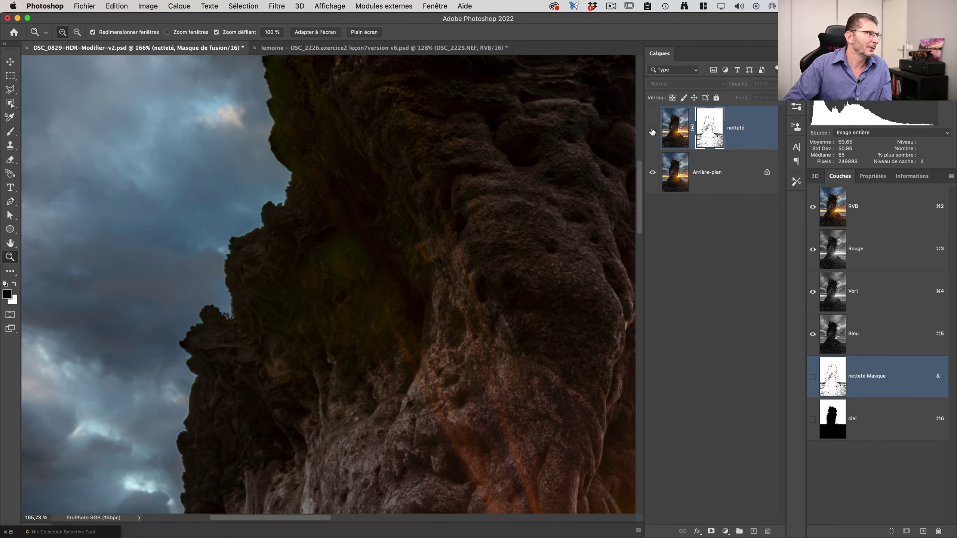
pyautogui.click(653, 130)
# Step: Fit the photo to the window and compare the whole image with and without the netteté layer
pyautogui.press('super+0')
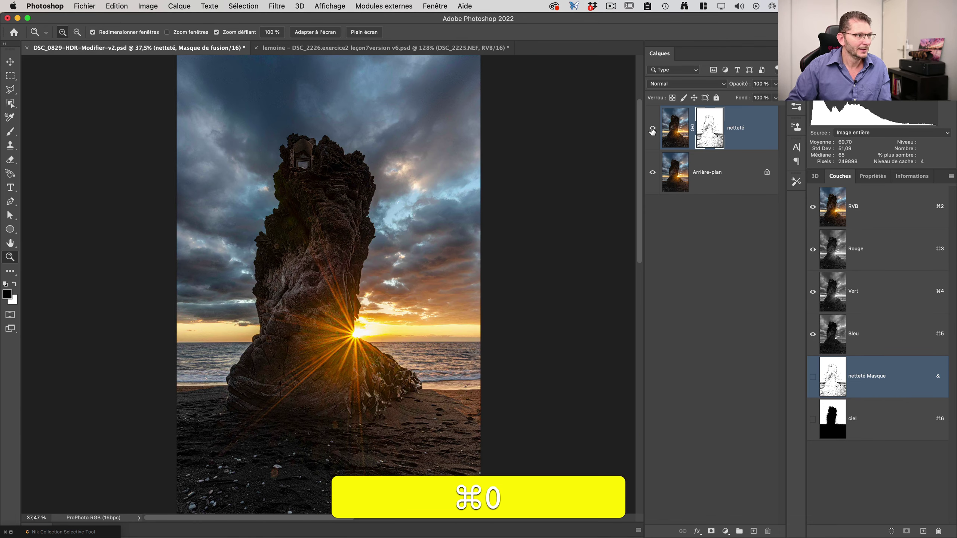
pyautogui.click(652, 130)
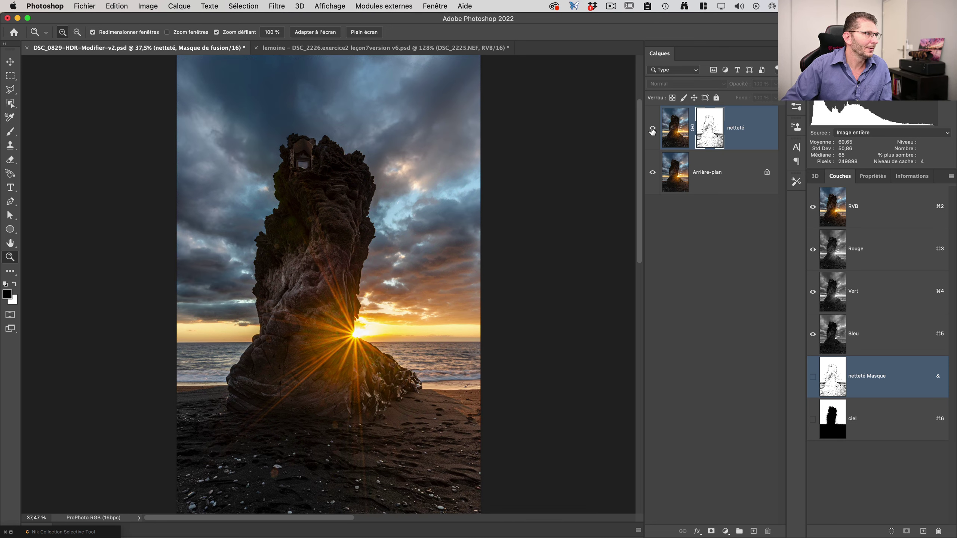
pyautogui.click(653, 129)
pyautogui.click(652, 130)
pyautogui.click(653, 129)
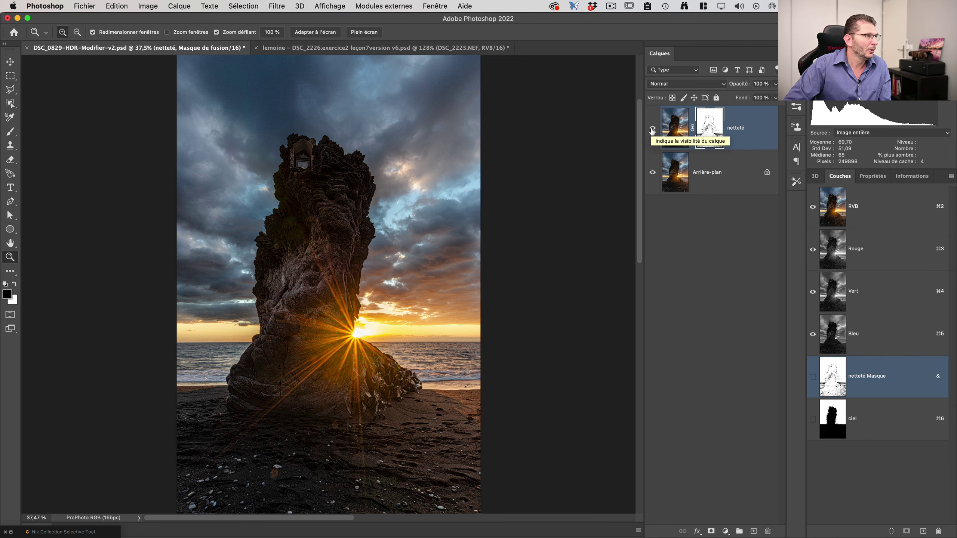
pyautogui.click(652, 130)
pyautogui.click(652, 129)
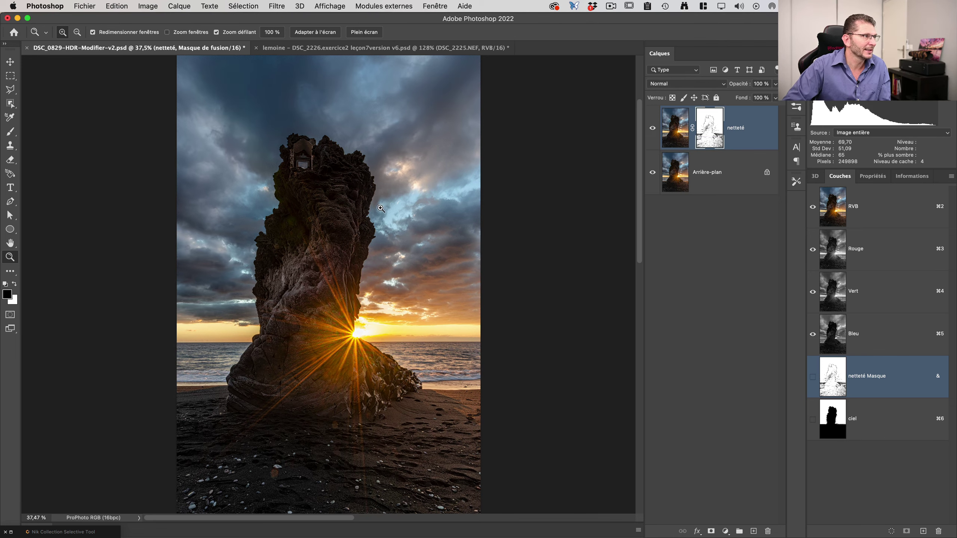
# Step: Check the halos along the rock's right edge with the netteté layer's mask disabled and enabled
pyautogui.moveTo(381, 209); pyautogui.dragTo(429, 191)
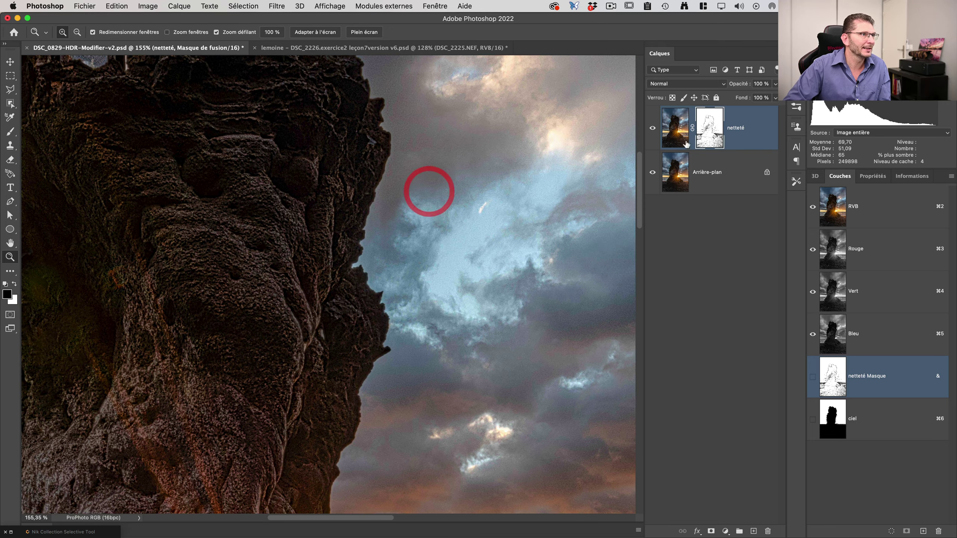
pyautogui.rightClick(711, 131)
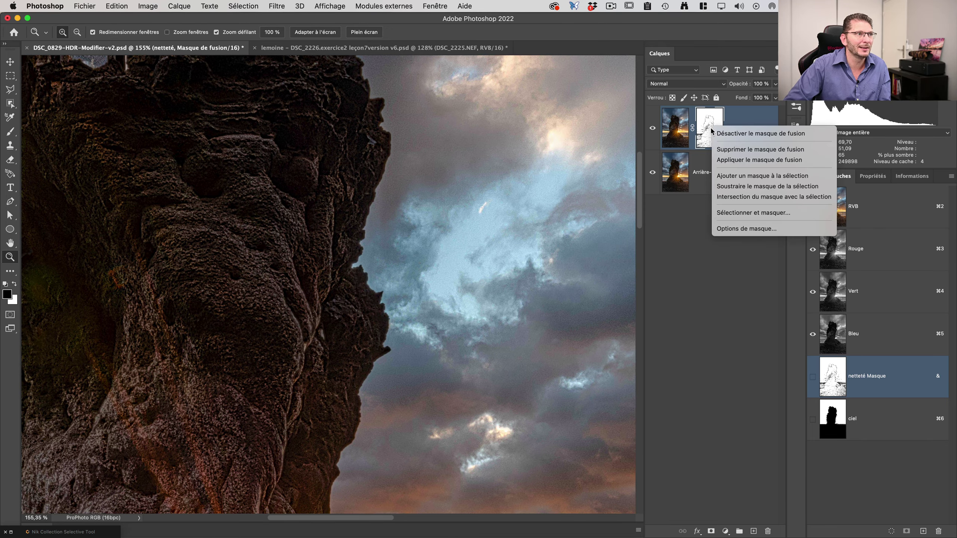
pyautogui.click(734, 135)
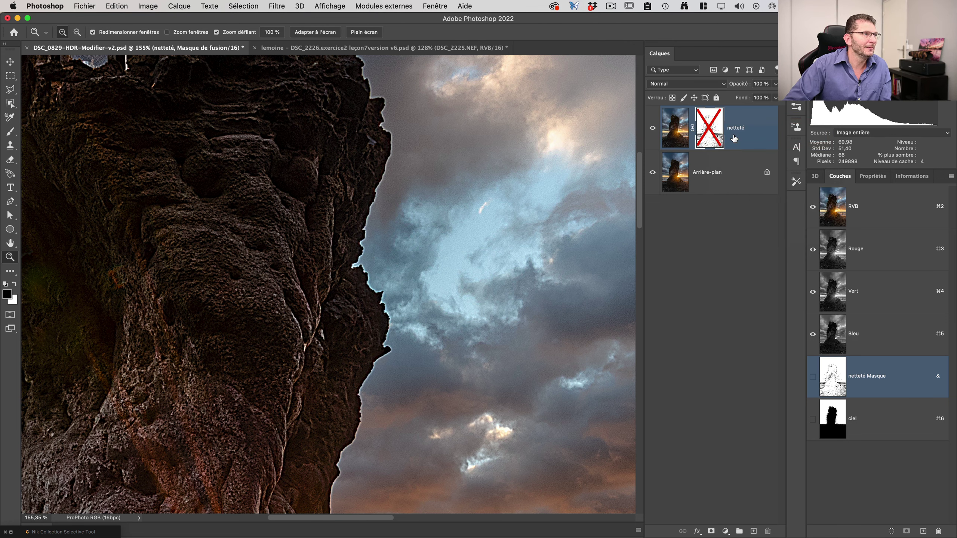
pyautogui.keyDown('shift'); pyautogui.click(709, 131); pyautogui.keyUp('shift')
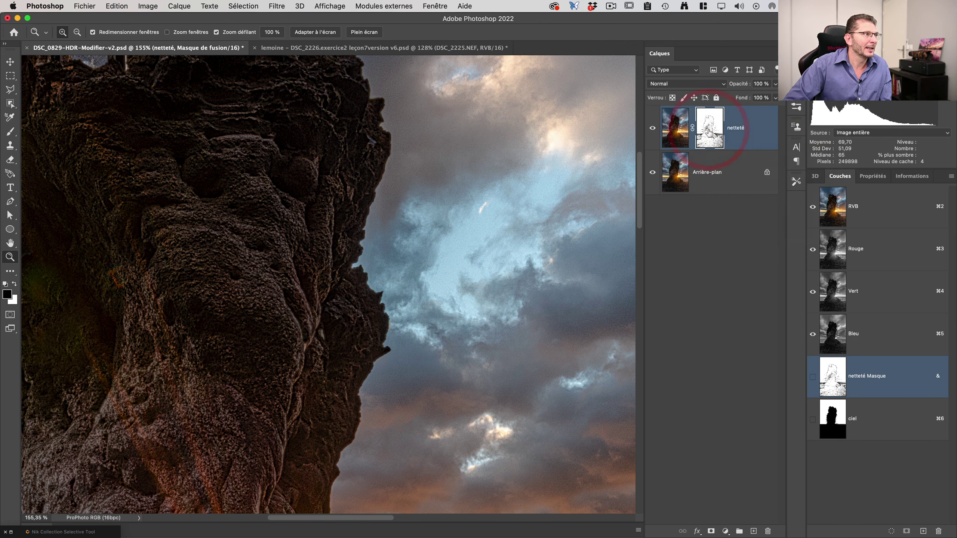
pyautogui.keyDown('shift'); pyautogui.click(709, 131); pyautogui.keyUp('shift')
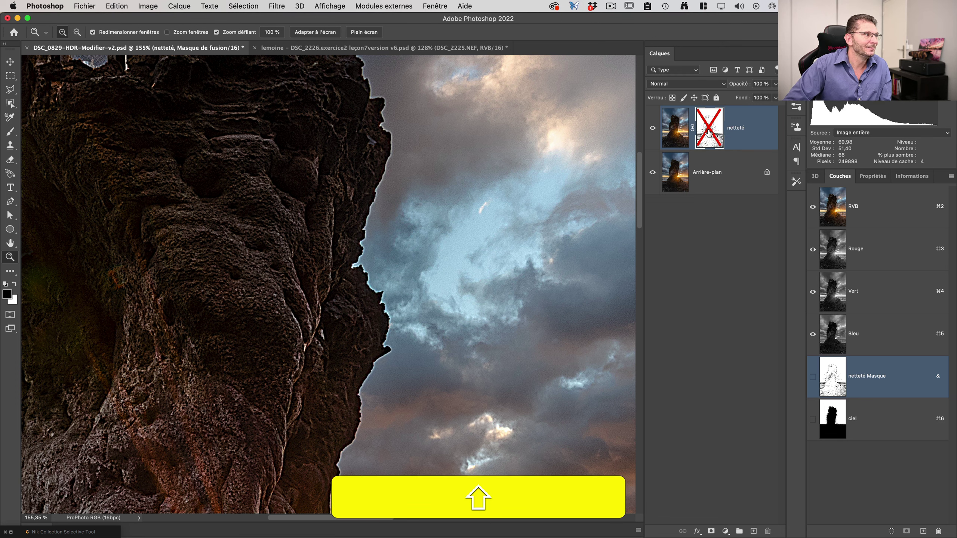
pyautogui.keyDown('shift'); pyautogui.click(709, 131); pyautogui.keyUp('shift')
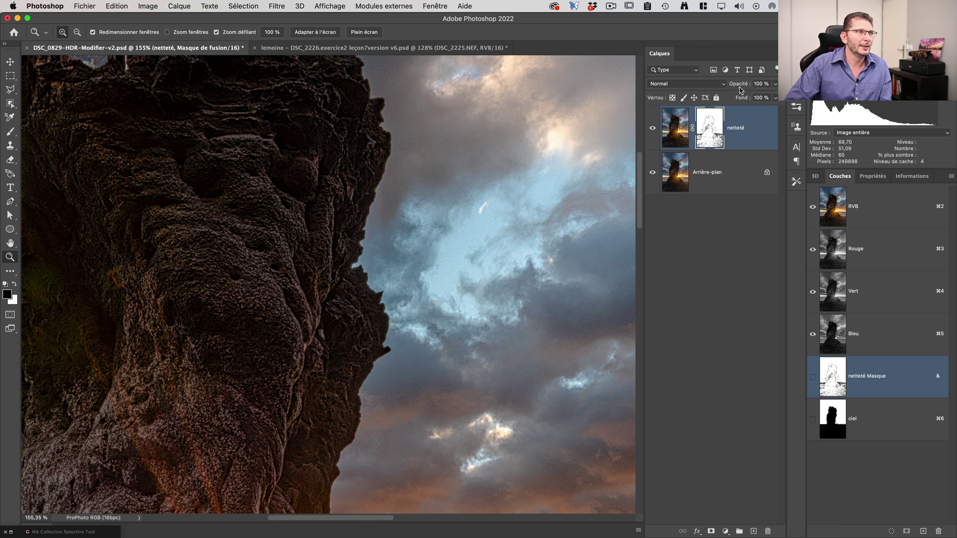
# Step: Reduce the netteté layer's opacity to 64% and show the whole photo
pyautogui.moveTo(746, 86); pyautogui.dragTo(726, 86)
pyautogui.press('super+0')
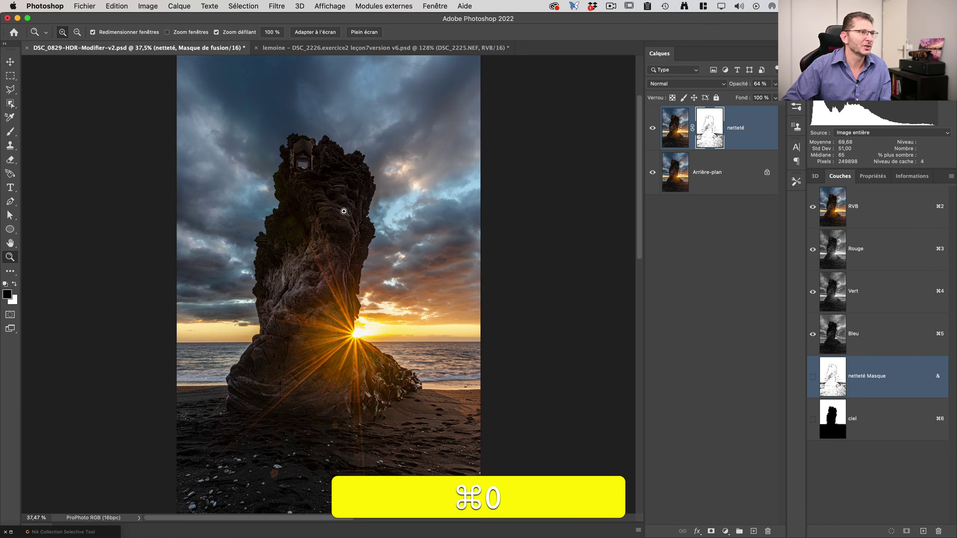
# Step: Examine the netteté layer's mask across the whole photo, alternating it with the normal image view
pyautogui.keyDown('alt'); pyautogui.click(715, 129); pyautogui.keyUp('alt')
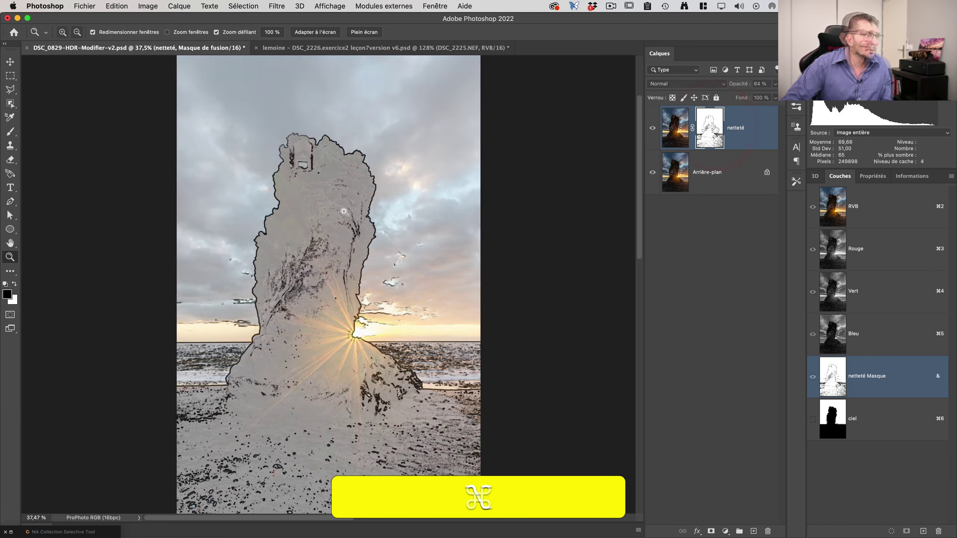
pyautogui.keyDown('alt'); pyautogui.click(715, 128); pyautogui.keyUp('alt')
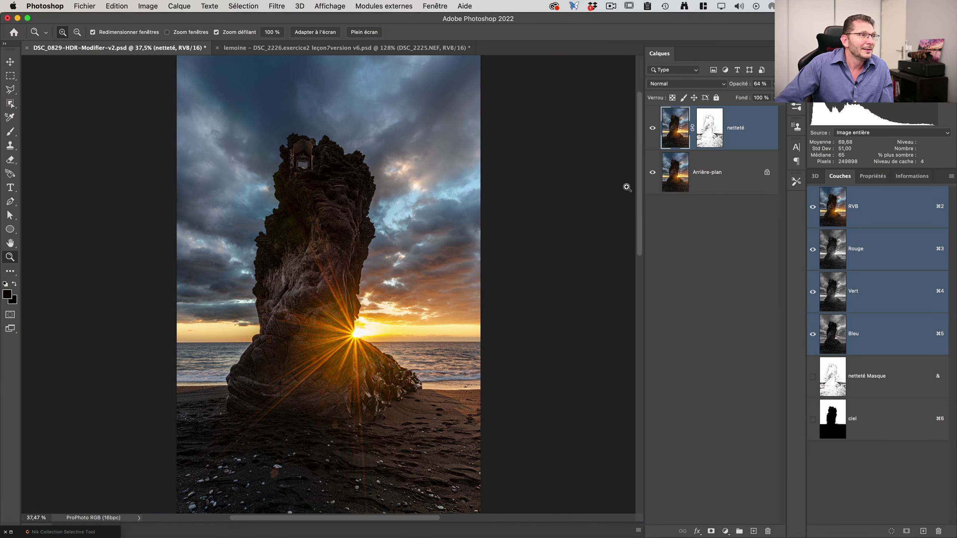
pyautogui.keyDown('alt'); pyautogui.click(702, 139); pyautogui.keyUp('alt')
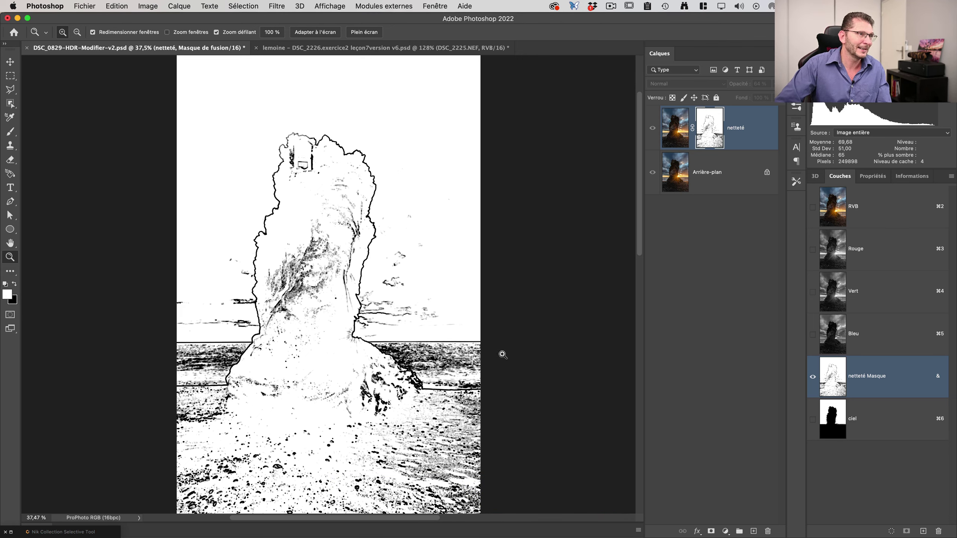
pyautogui.keyDown('alt'); pyautogui.click(709, 129); pyautogui.keyUp('alt')
pyautogui.keyDown('alt'); pyautogui.click(708, 129); pyautogui.keyUp('alt')
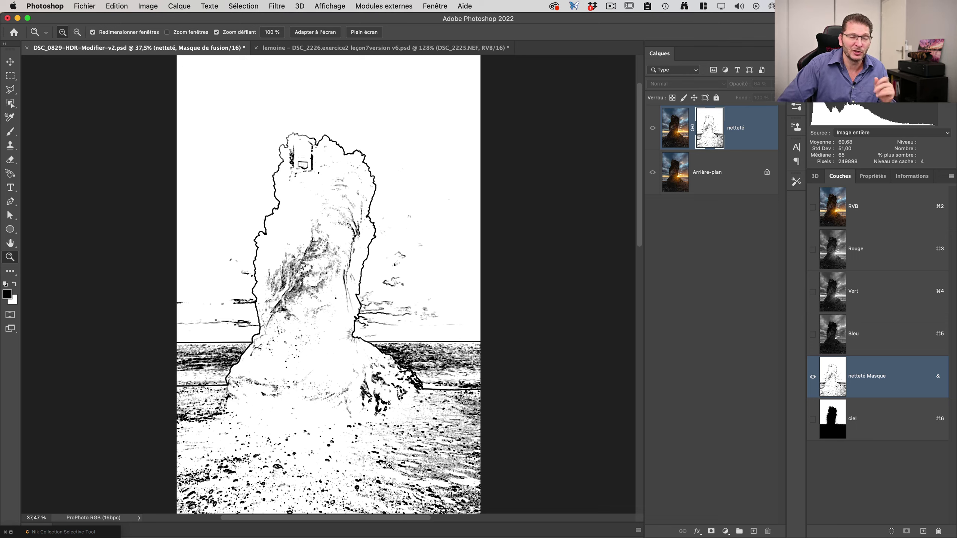
# Step: Paint the beach, rock base and nearby water white on the netteté mask with a brush enlarged to 852, and return to the image view
pyautogui.press('b')
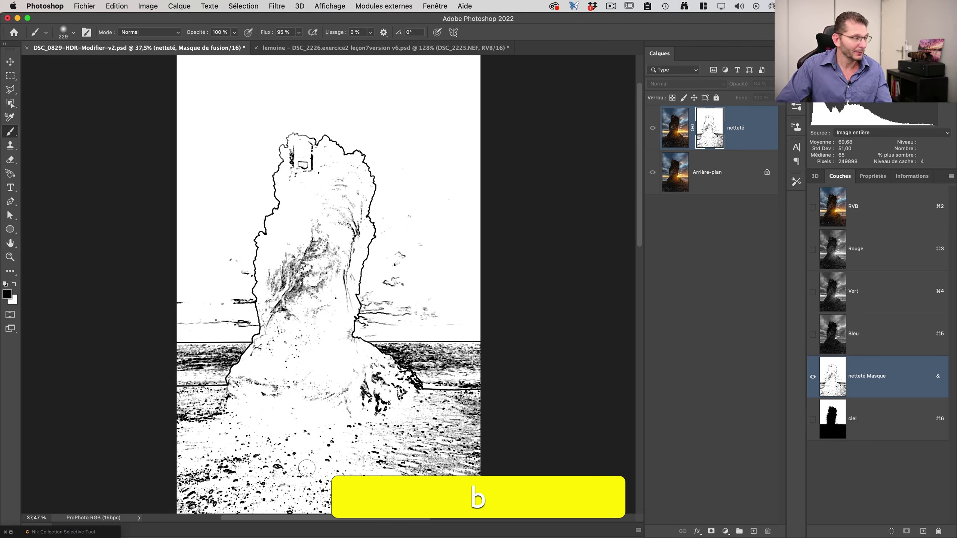
pyautogui.click(14, 285)
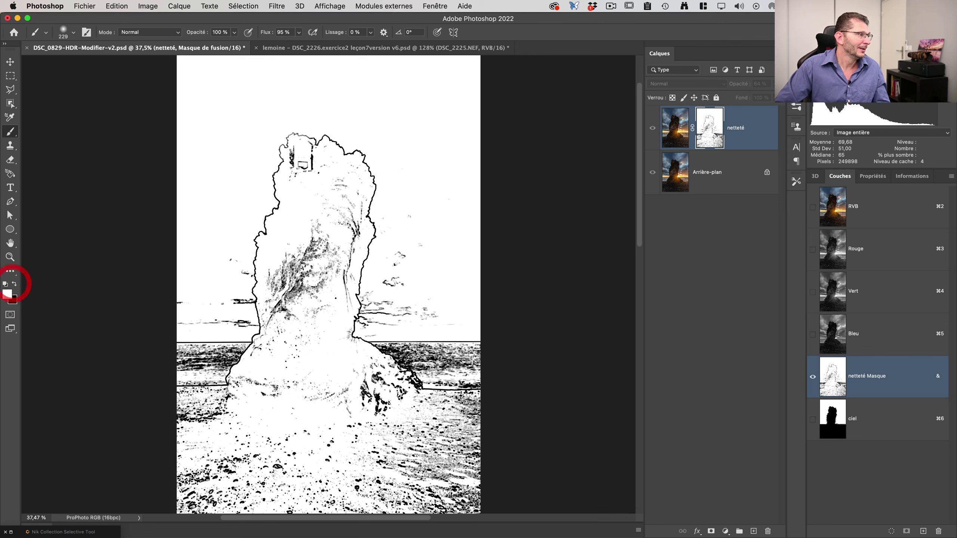
pyautogui.moveTo(196, 452); pyautogui.dragTo(264, 454)
pyautogui.moveTo(181, 475)
pyautogui.mouseDown()
pyautogui.moveTo(289, 466)
pyautogui.moveTo(217, 471)
pyautogui.moveTo(308, 515)
pyautogui.moveTo(419, 506)
pyautogui.moveTo(434, 495)
pyautogui.moveTo(410, 484)
pyautogui.moveTo(481, 492)
pyautogui.moveTo(496, 513)
pyautogui.moveTo(463, 475)
pyautogui.moveTo(326, 461)
pyautogui.moveTo(548, 438)
pyautogui.moveTo(533, 428)
pyautogui.moveTo(130, 424)
pyautogui.moveTo(134, 410)
pyautogui.moveTo(527, 395)
pyautogui.moveTo(433, 384)
pyautogui.moveTo(139, 391)
pyautogui.mouseUp()
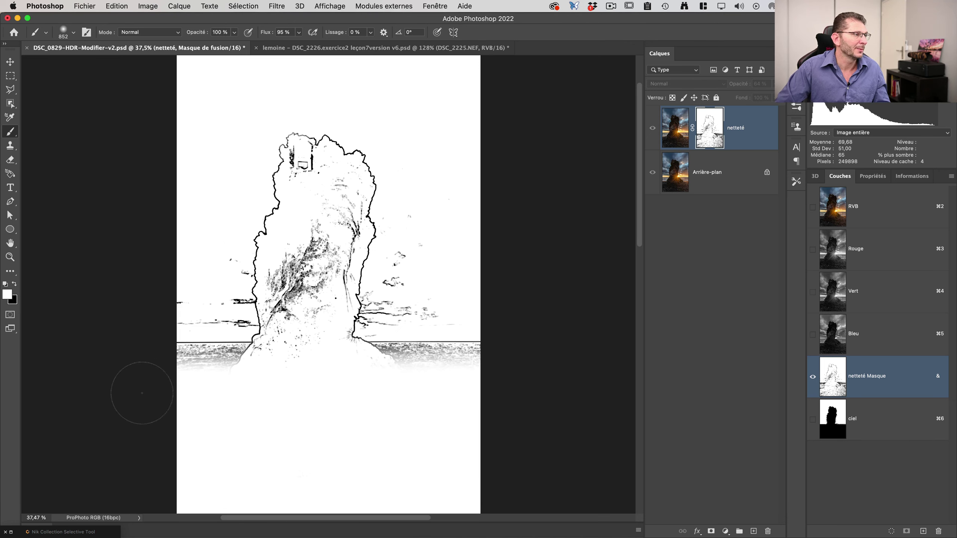
pyautogui.keyDown('alt'); pyautogui.click(717, 136); pyautogui.keyUp('alt')
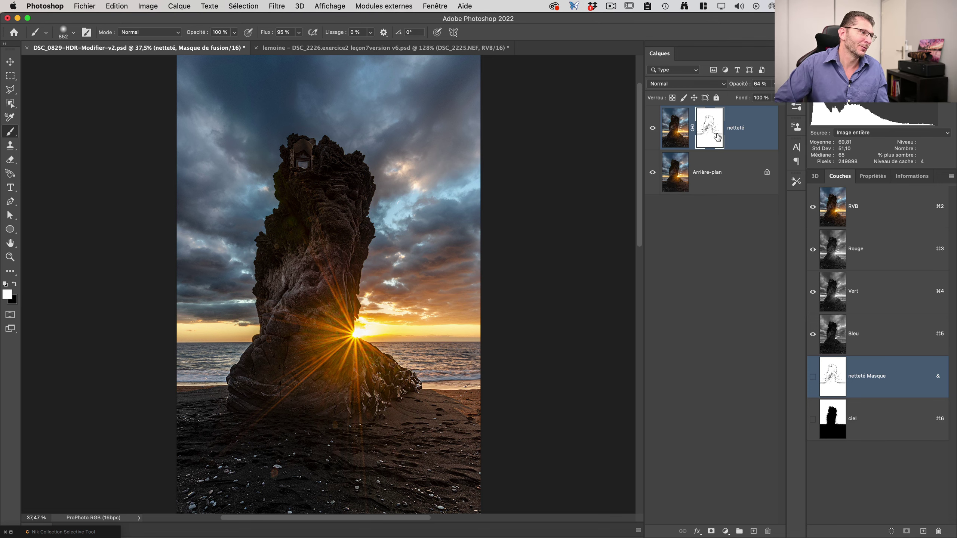
# Step: Switch to the open document containing the statue photo at sunset
pyautogui.click(401, 48)
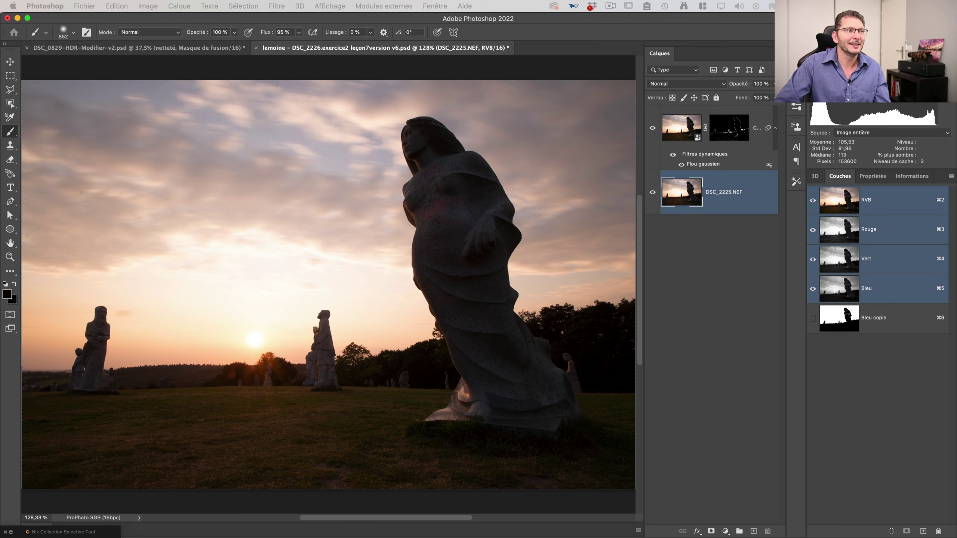
# Step: Switch to the photography website in the browser, look over the Direct Photoshop replay section about liserés and halos, and return to Photoshop
pyautogui.press('super+Tab')
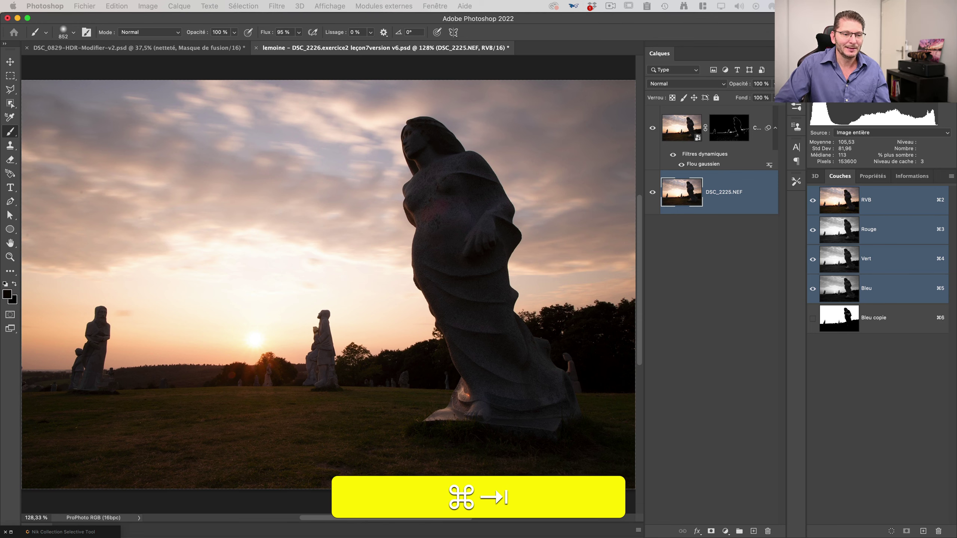
pyautogui.scroll(3, 718, 77)
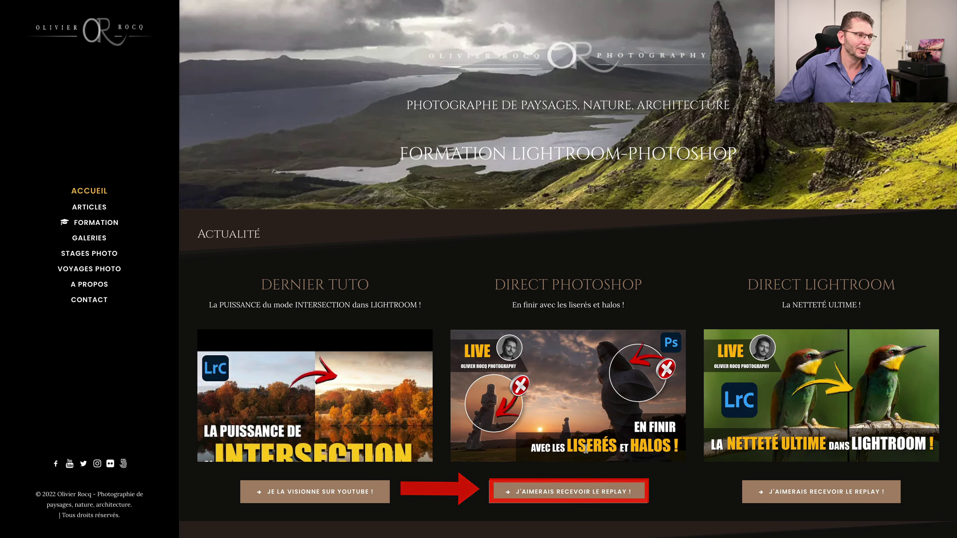
pyautogui.scroll(-1, 585, 448)
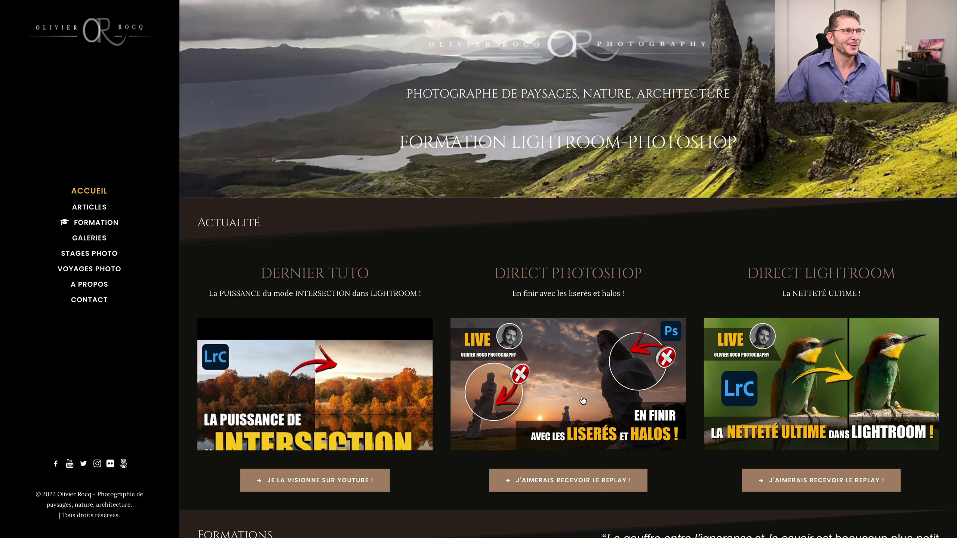
pyautogui.press('super+Tab')
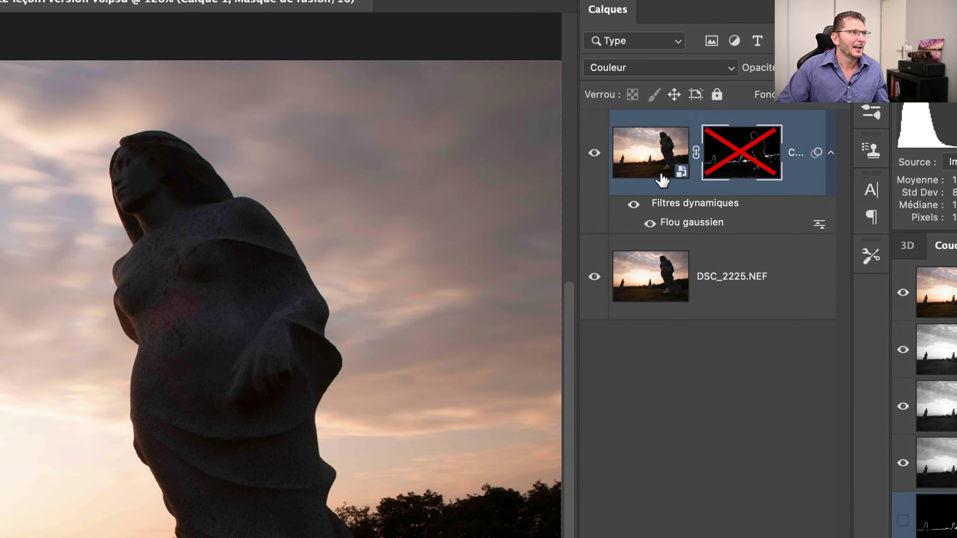
# Step: Compare the statue's shoulder edge up close with the Couleur-mode blurred layer hidden and shown
pyautogui.click(594, 155)
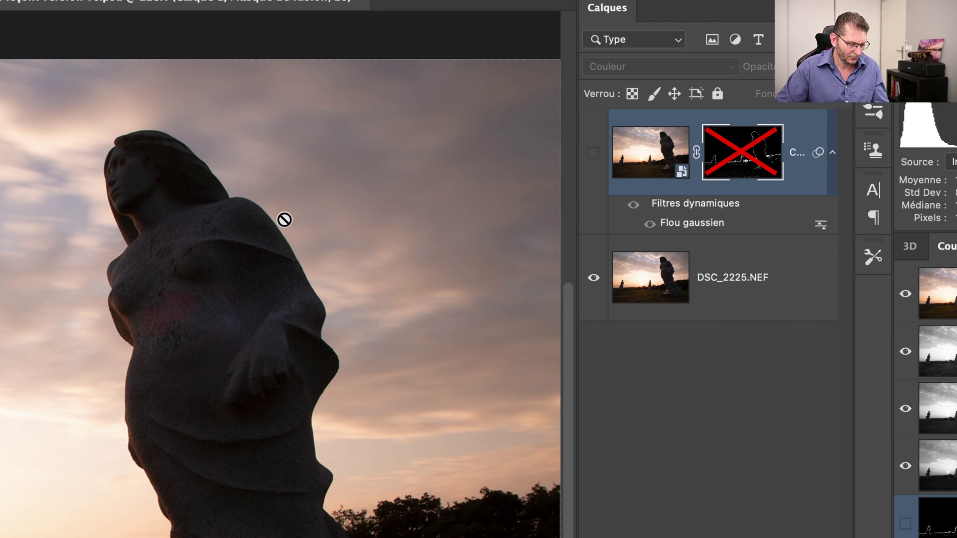
pyautogui.press('z')
pyautogui.moveTo(269, 216); pyautogui.dragTo(370, 207)
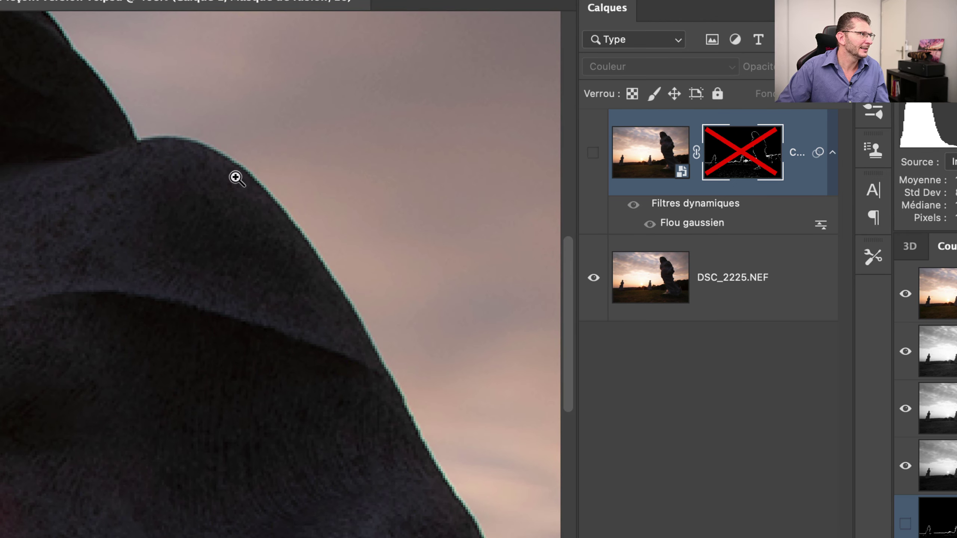
pyautogui.moveTo(305, 272); pyautogui.dragTo(354, 268)
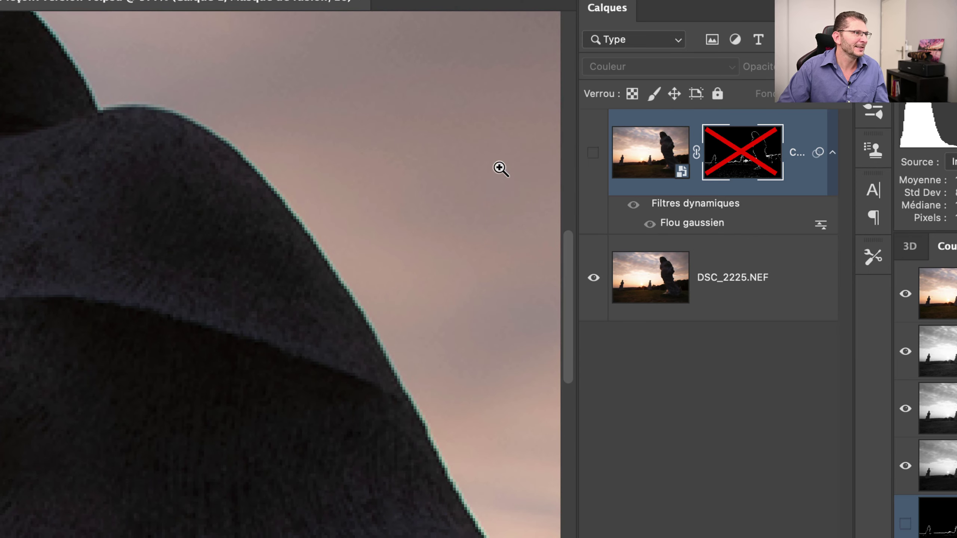
pyautogui.click(593, 153)
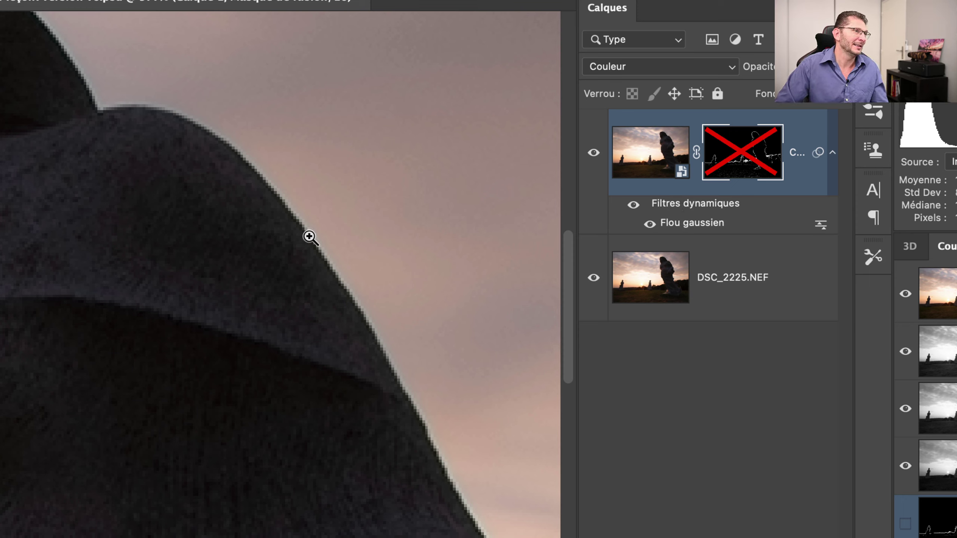
# Step: Check the blurred layer's Flou gaussien settings without changing them, re-enable its layer mask and display that mask alone
pyautogui.doubleClick(676, 223)
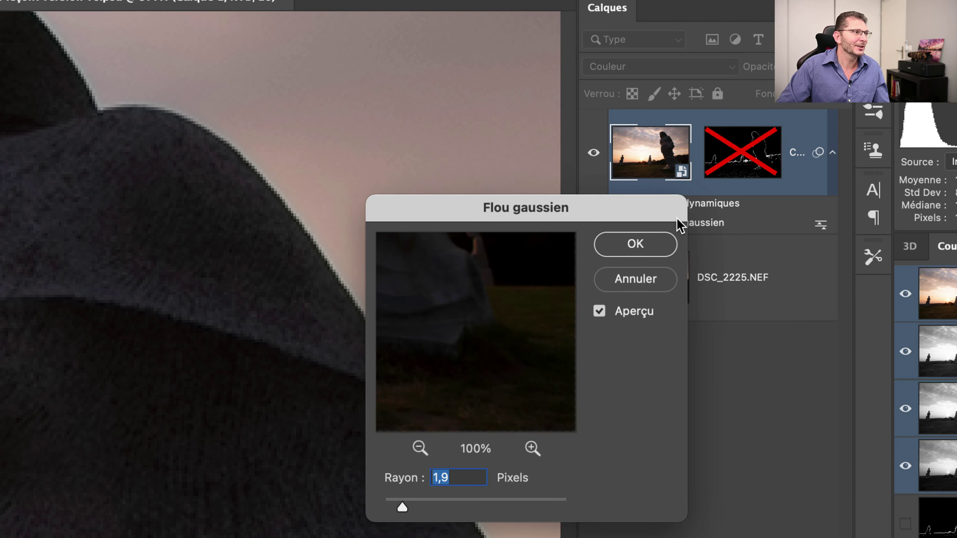
pyautogui.click(621, 283)
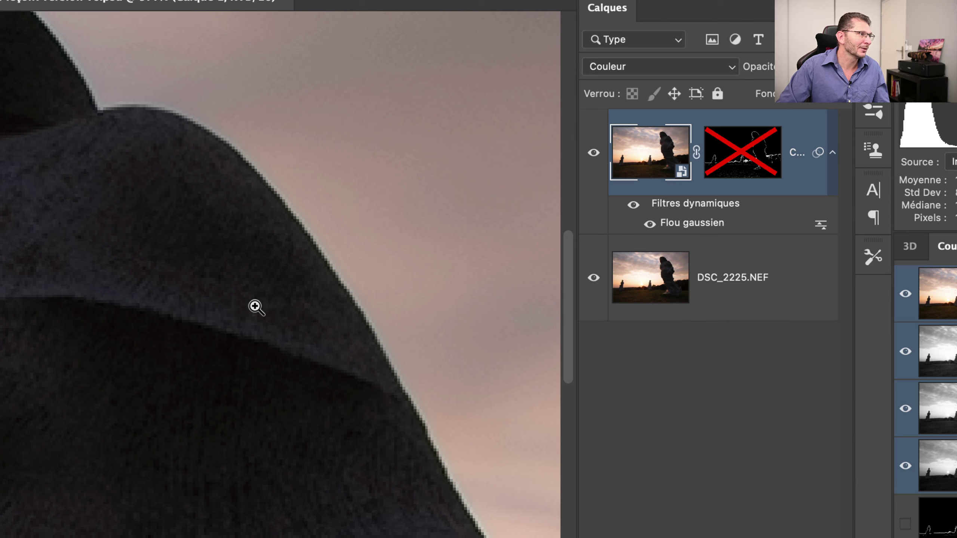
pyautogui.press('super+minus')
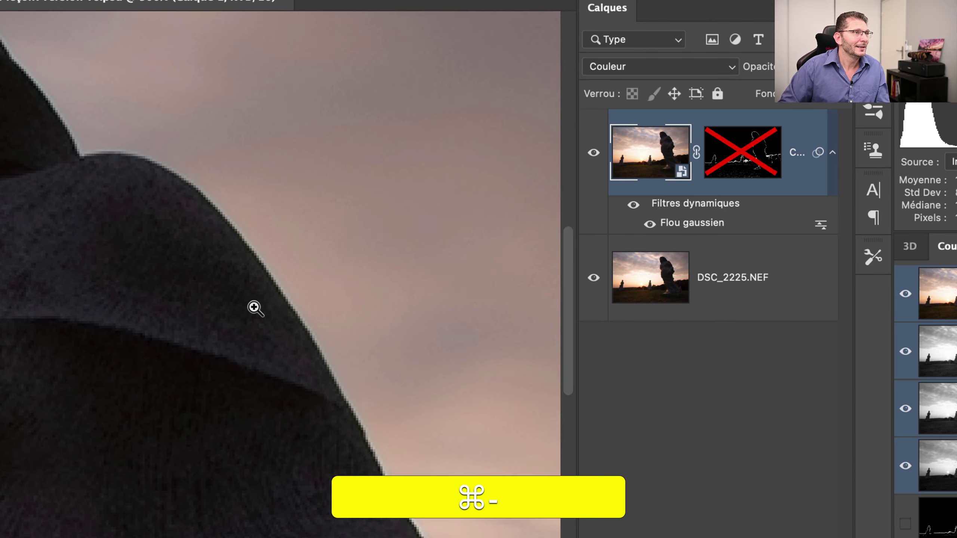
pyautogui.click(733, 159)
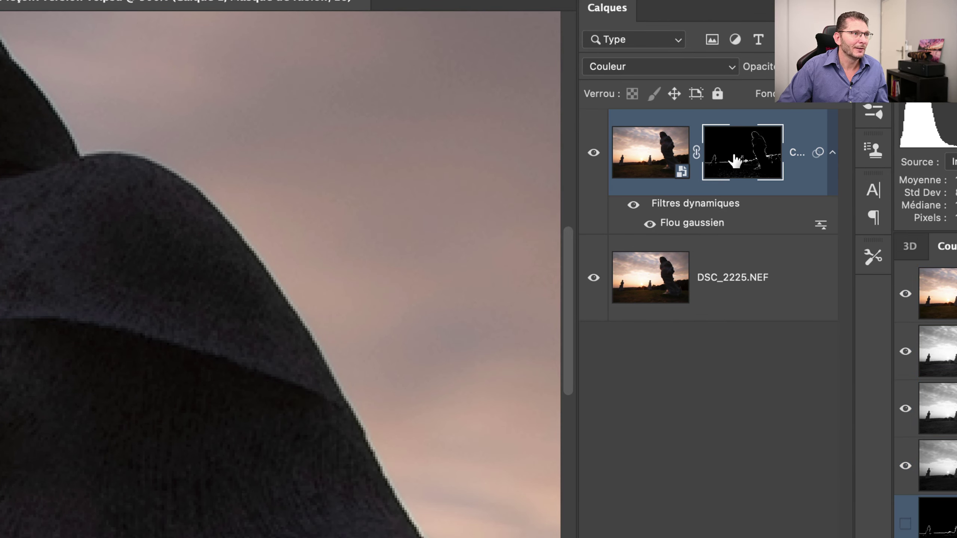
pyautogui.keyDown('alt'); pyautogui.click(745, 158); pyautogui.keyUp('alt')
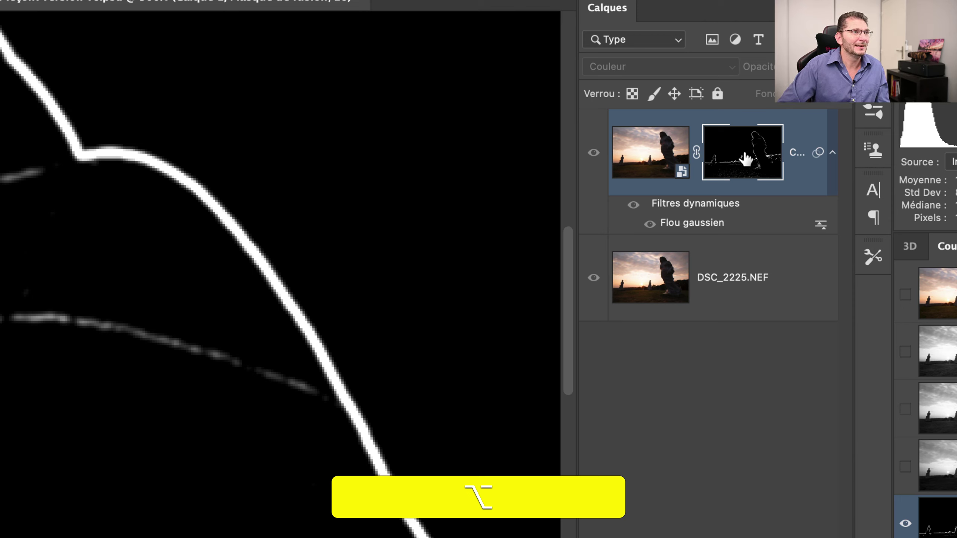
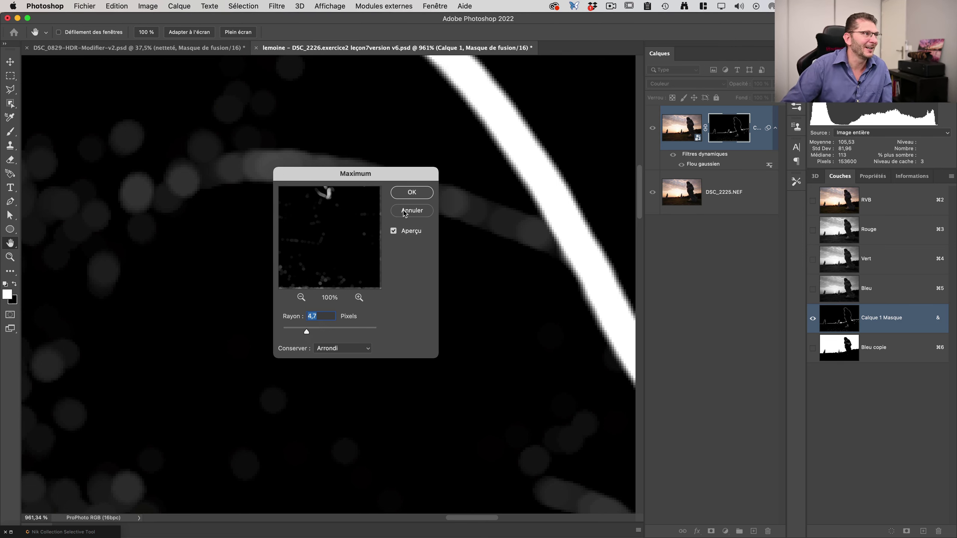
# Step: Cancel the Maximum filter on the mask and close the statue document
pyautogui.click(403, 211)
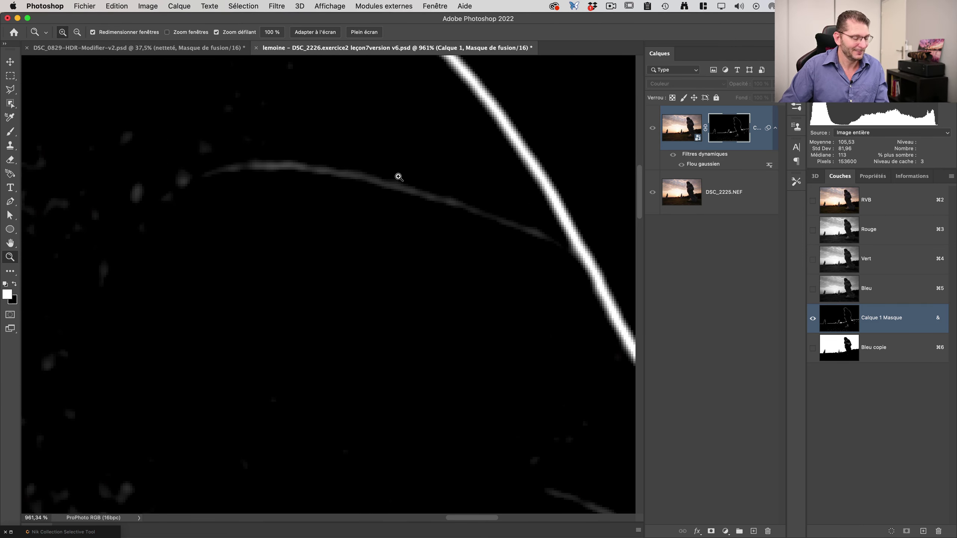
pyautogui.press('super')
pyautogui.press('super+w')
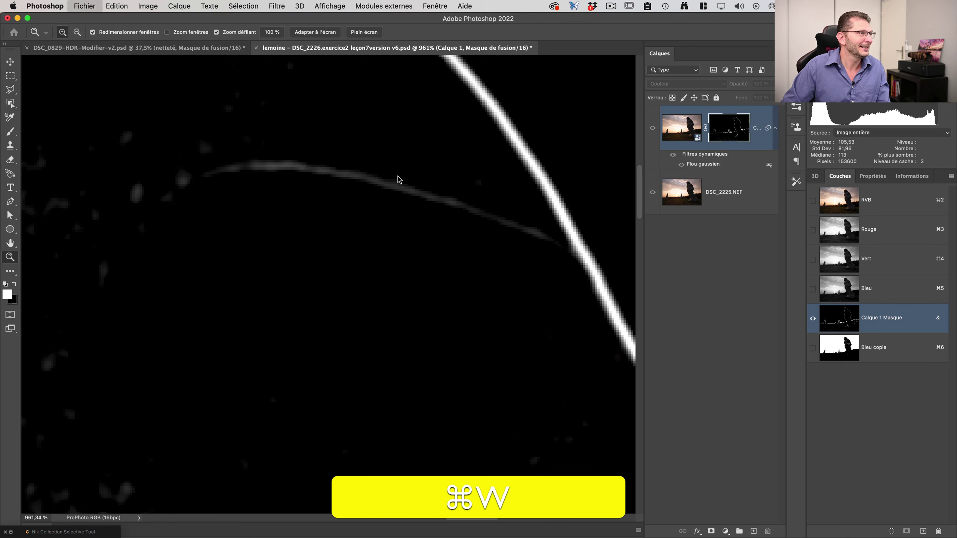
pyautogui.click(454, 223)
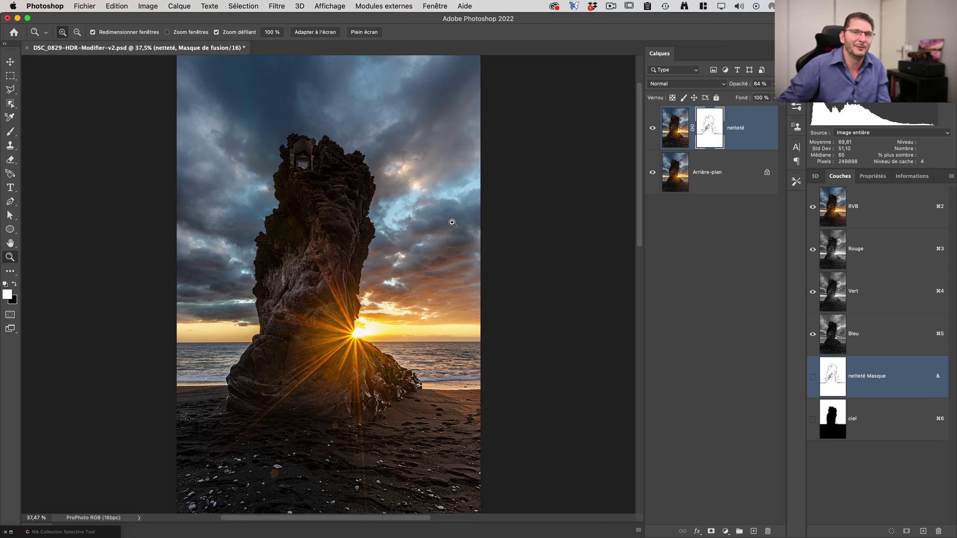
# Step: Switch to Lightroom Classic, hide the info overlay on _OZ90626.NEF and reveal that photo's file in the Finder
pyautogui.press('super+Tab')
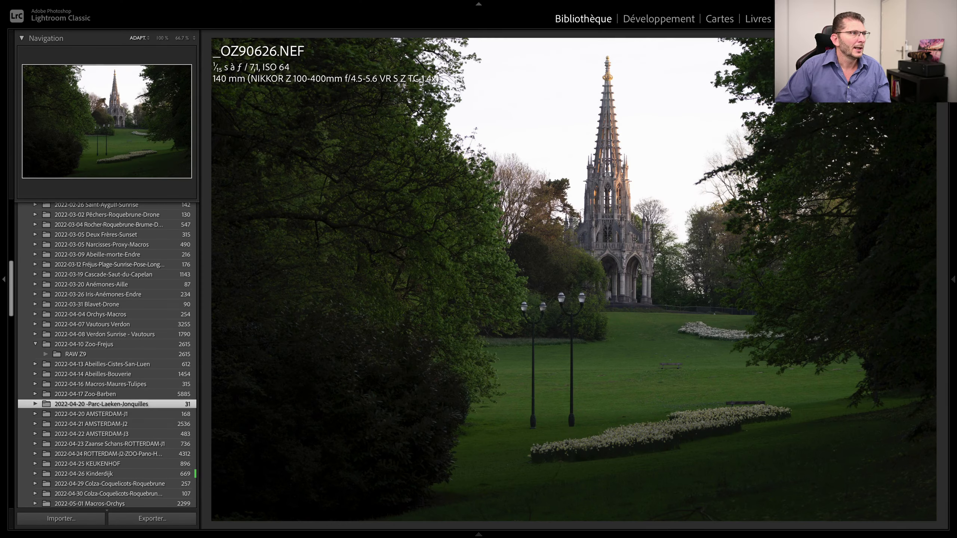
pyautogui.press('i')
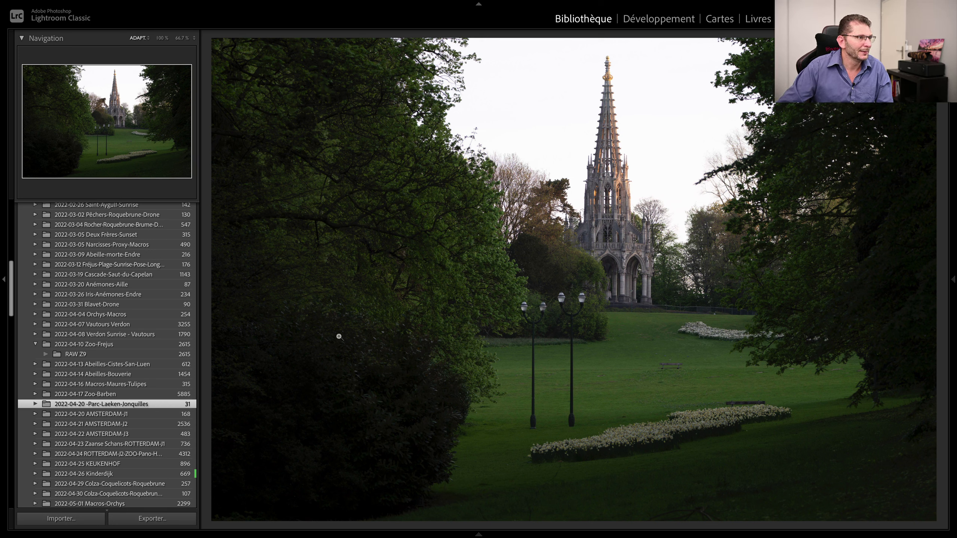
pyautogui.rightClick(423, 205)
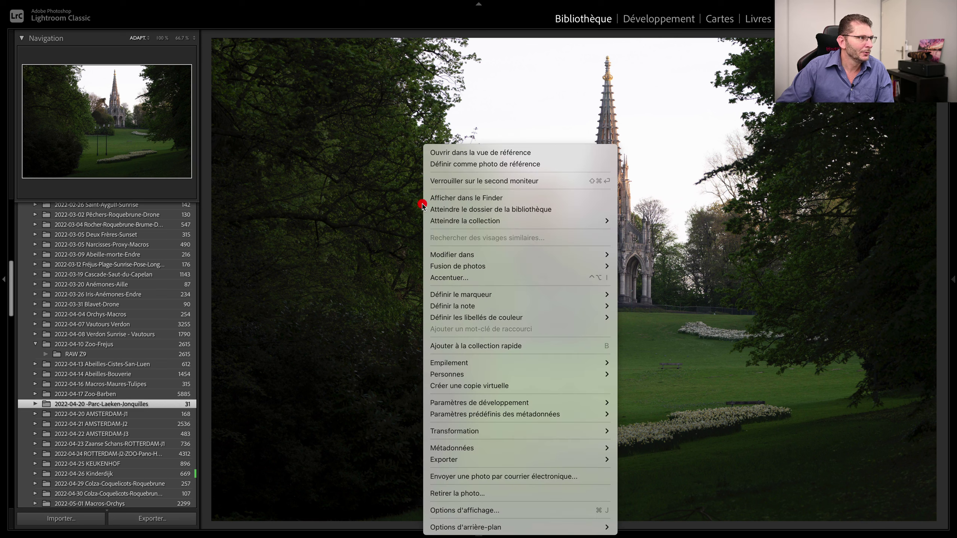
pyautogui.click(490, 202)
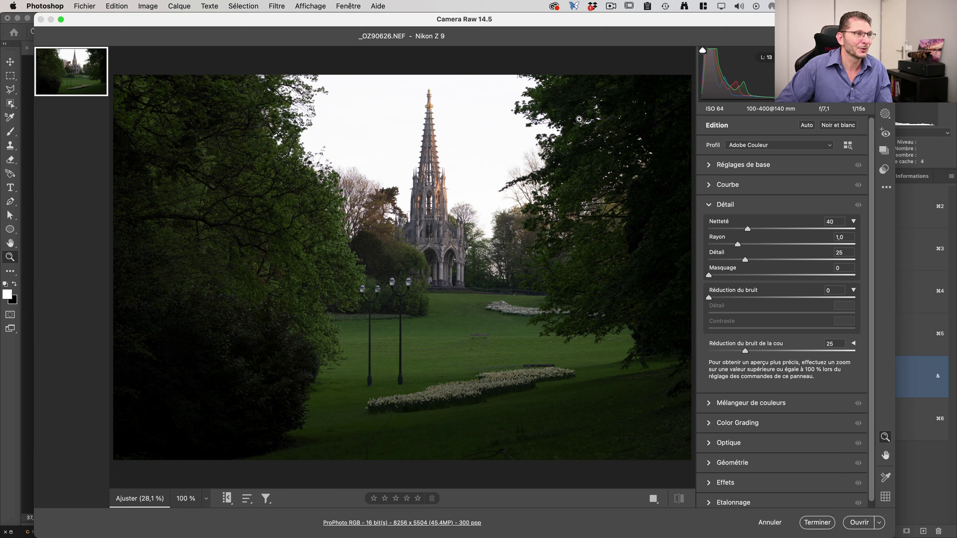
# Step: Set the park photo's Tons clairs to -30, Tons foncés to +75 and Température to 6350 in Camera Raw
pyautogui.click(723, 168)
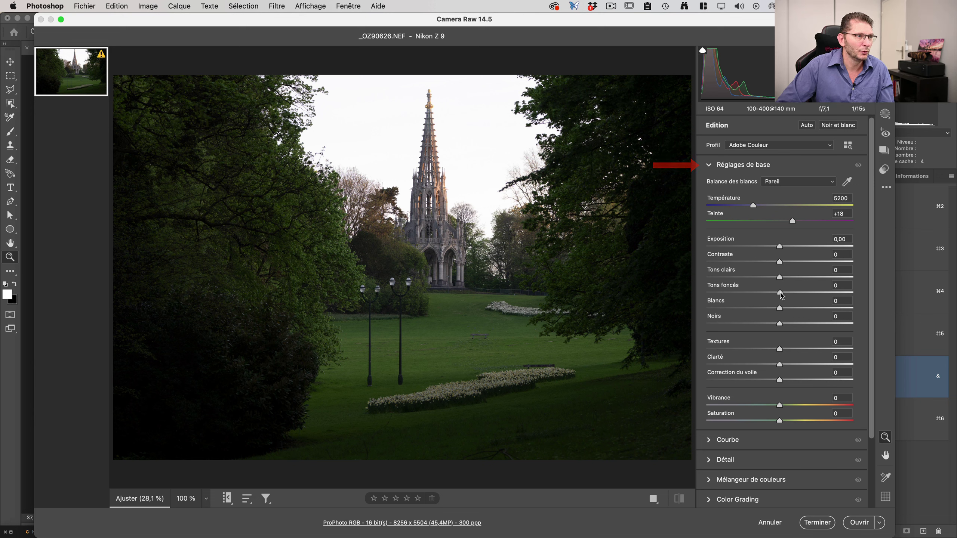
pyautogui.moveTo(780, 294); pyautogui.dragTo(832, 293)
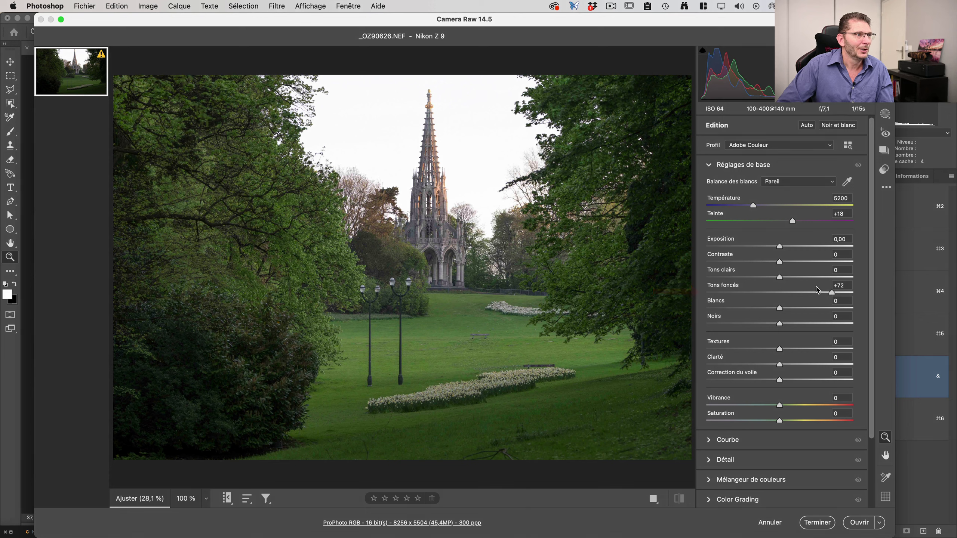
pyautogui.moveTo(780, 278); pyautogui.dragTo(759, 279)
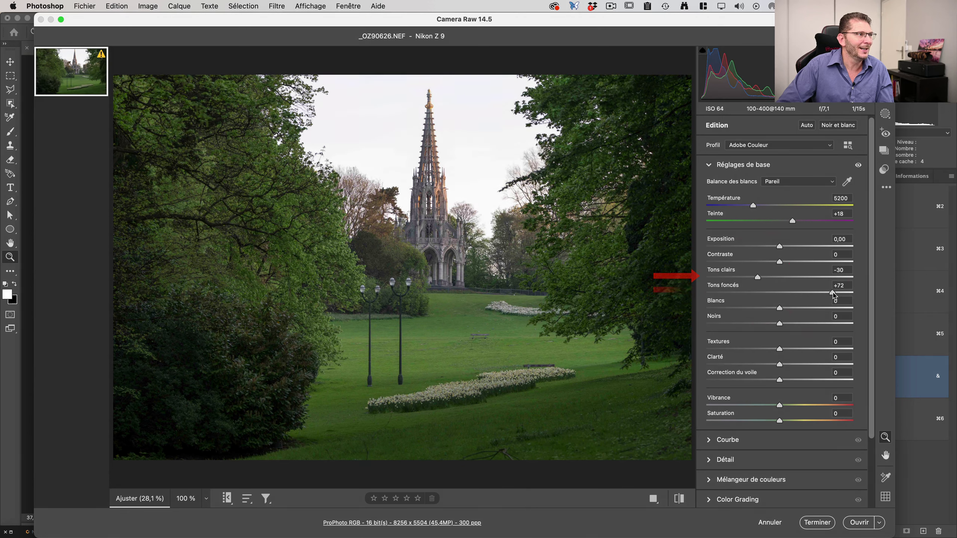
pyautogui.moveTo(832, 293); pyautogui.dragTo(834, 293)
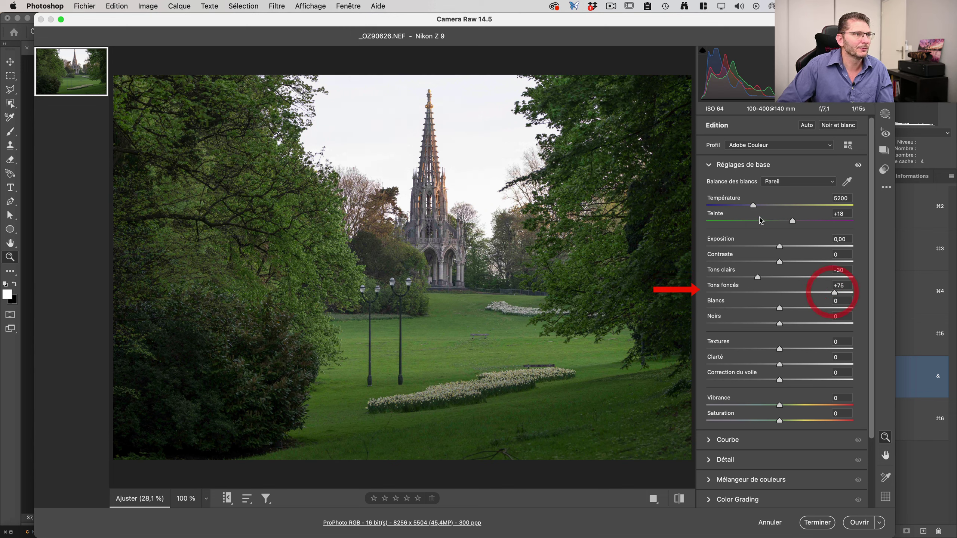
pyautogui.moveTo(756, 208); pyautogui.dragTo(772, 208)
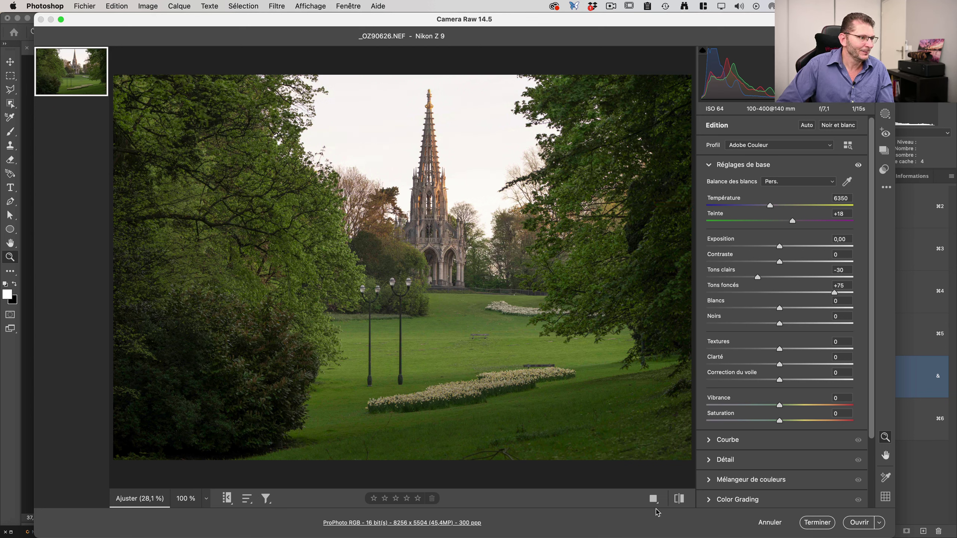
# Step: Compare the park photo's adjusted version with its default settings several times
pyautogui.click(680, 500)
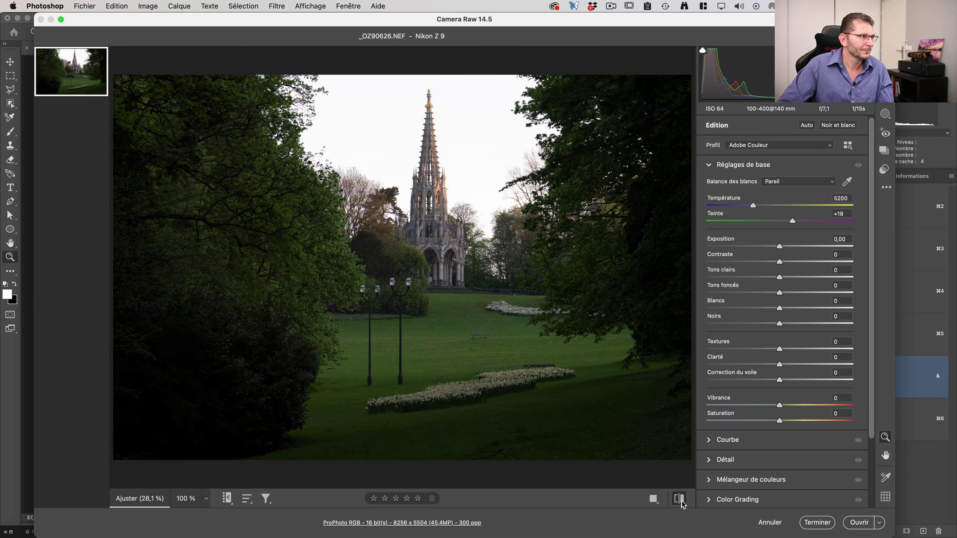
pyautogui.click(681, 500)
pyautogui.click(680, 500)
pyautogui.click(681, 500)
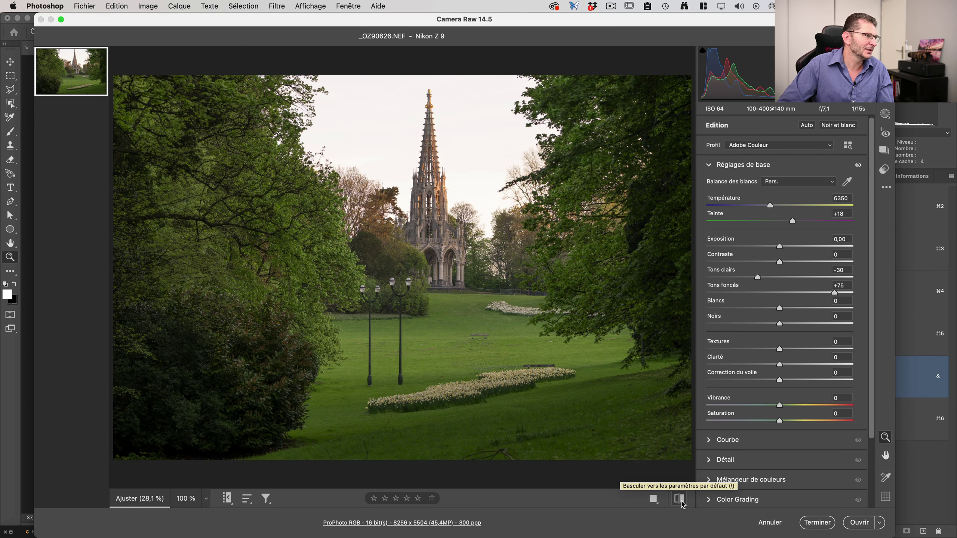
# Step: Open the adjusted park photo in Photoshop, fit it to the screen and duplicate its background layer
pyautogui.click(861, 523)
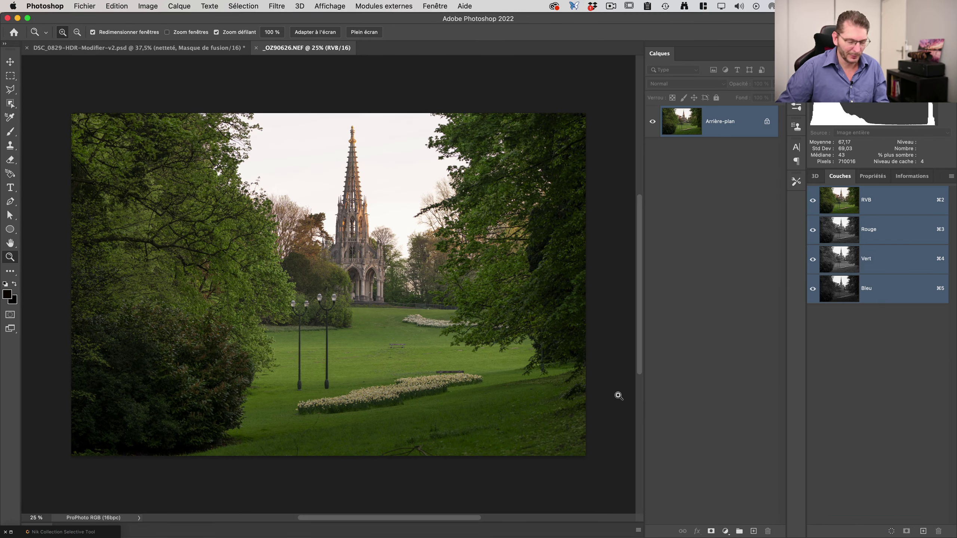
pyautogui.press('super+0')
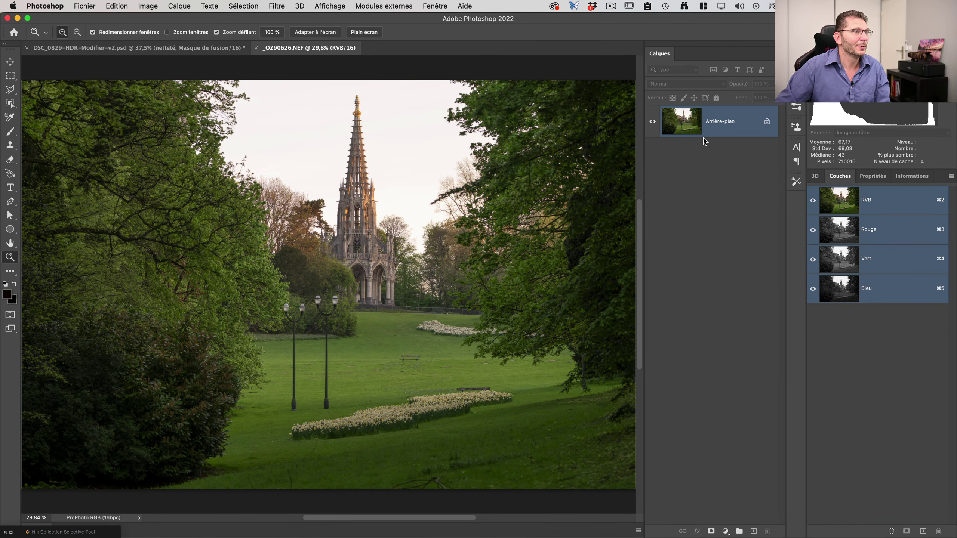
pyautogui.click(718, 129)
pyautogui.press('super+j')
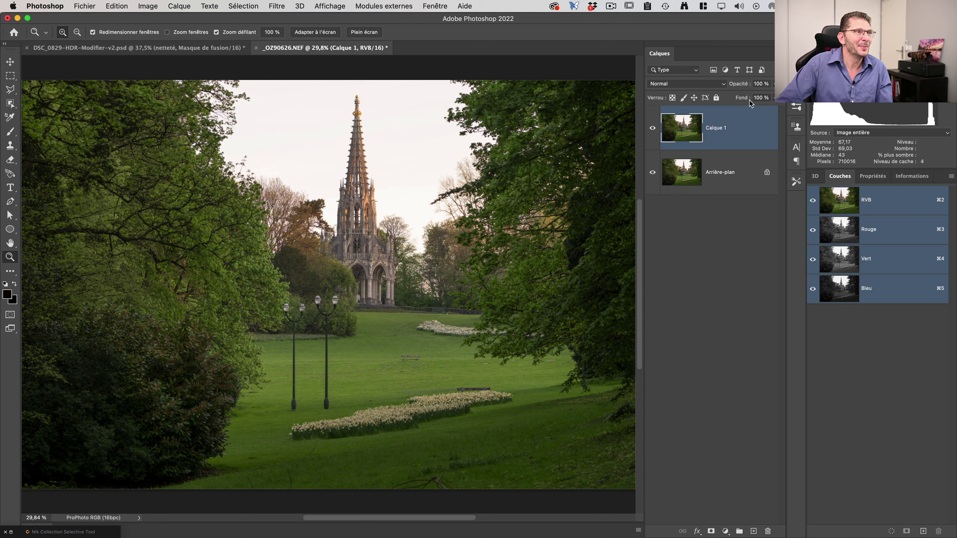
# Step: Run the ORTON 3 EFFETS action from the TRIPLE ORTON set on the duplicated park layer
pyautogui.click(441, 6)
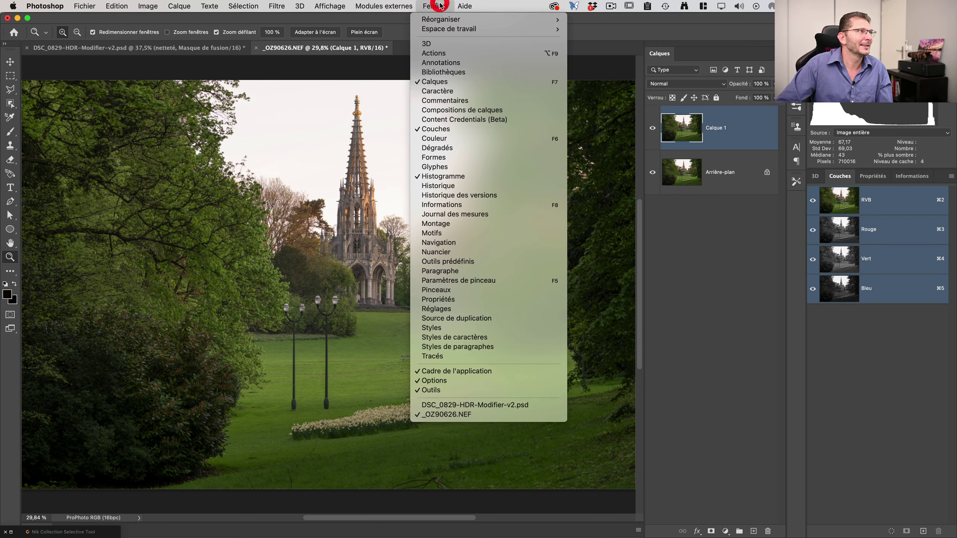
pyautogui.click(443, 56)
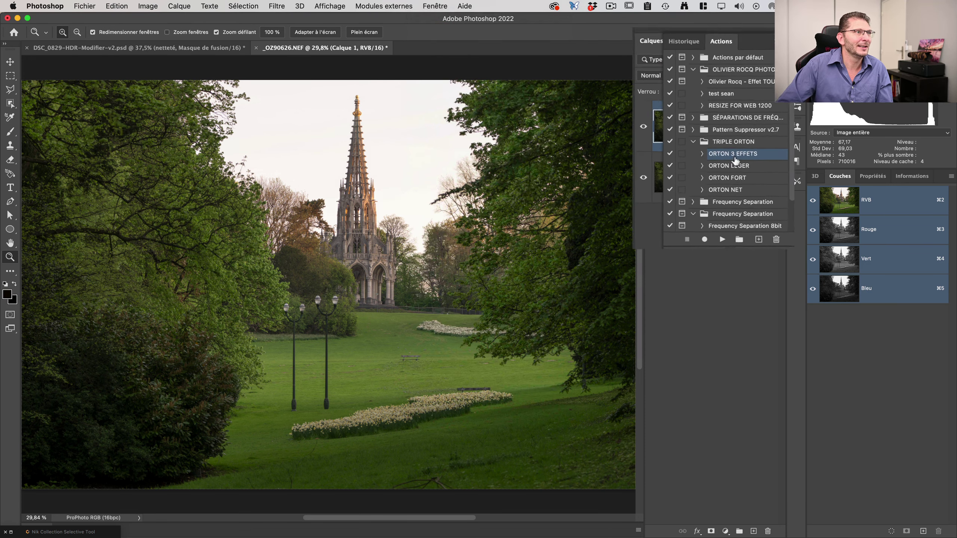
pyautogui.click(728, 142)
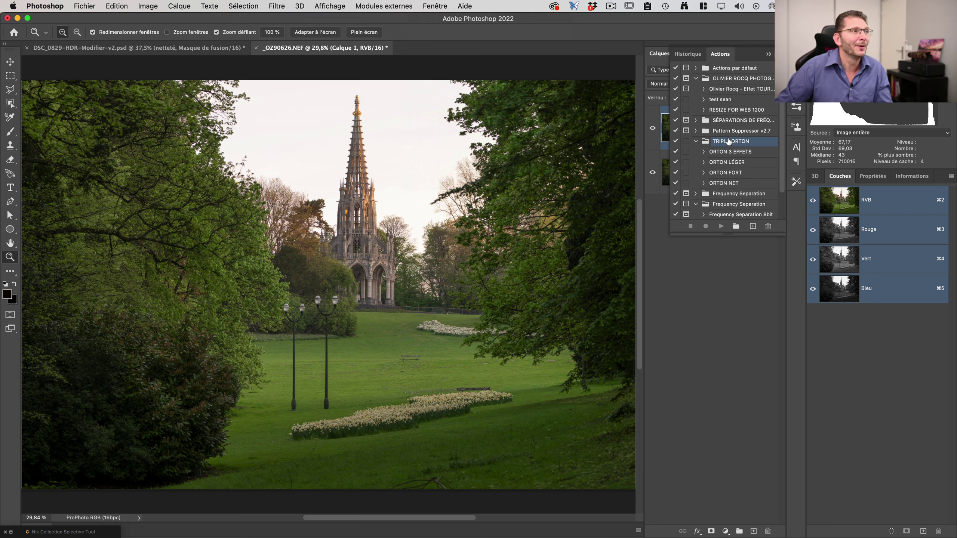
pyautogui.click(739, 151)
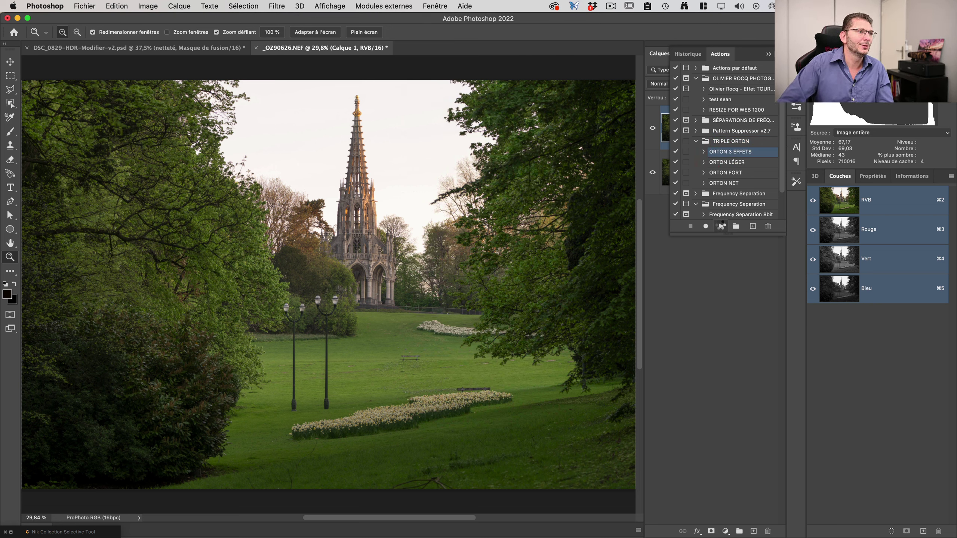
pyautogui.click(720, 226)
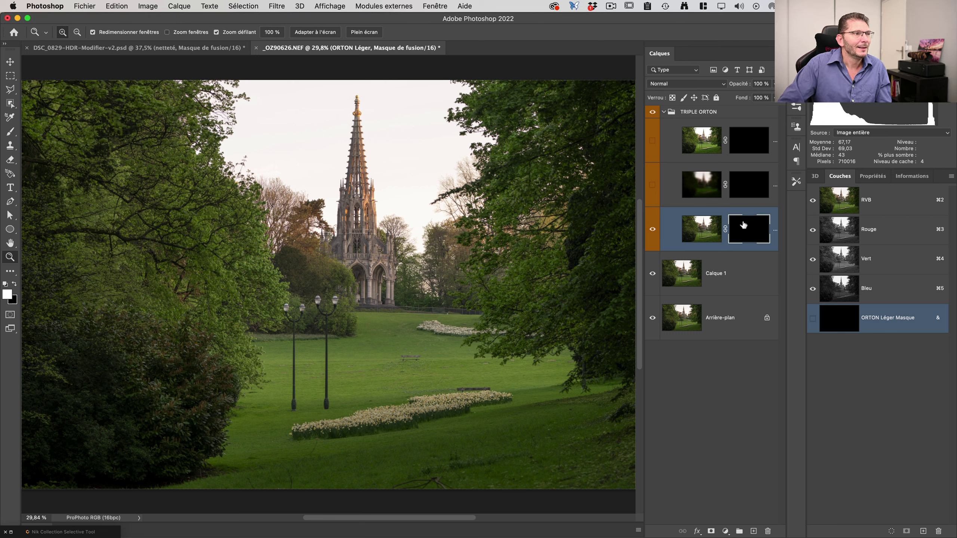
# Step: Disable the masks of the three Orton layers and compare the photo with and without the ORTON Léger layer
pyautogui.keyDown('shift'); pyautogui.click(750, 228); pyautogui.keyUp('shift')
pyautogui.keyDown('shift'); pyautogui.click(750, 182); pyautogui.keyUp('shift')
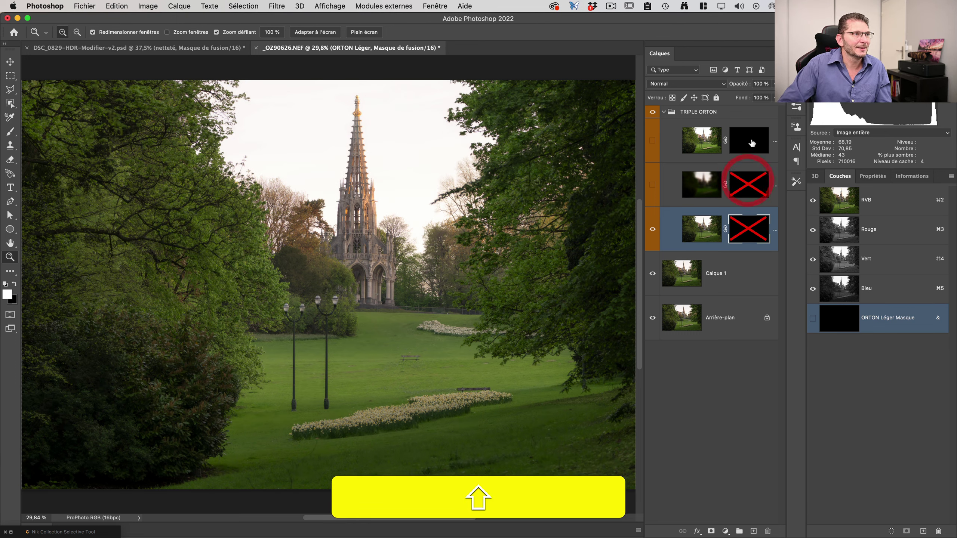
pyautogui.keyDown('shift'); pyautogui.click(750, 141); pyautogui.keyUp('shift')
pyautogui.click(653, 230)
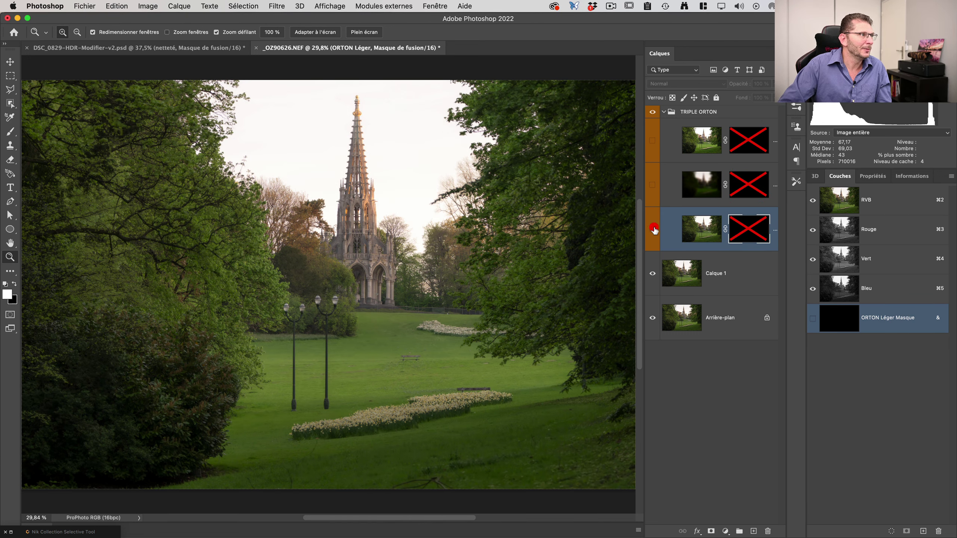
pyautogui.click(654, 230)
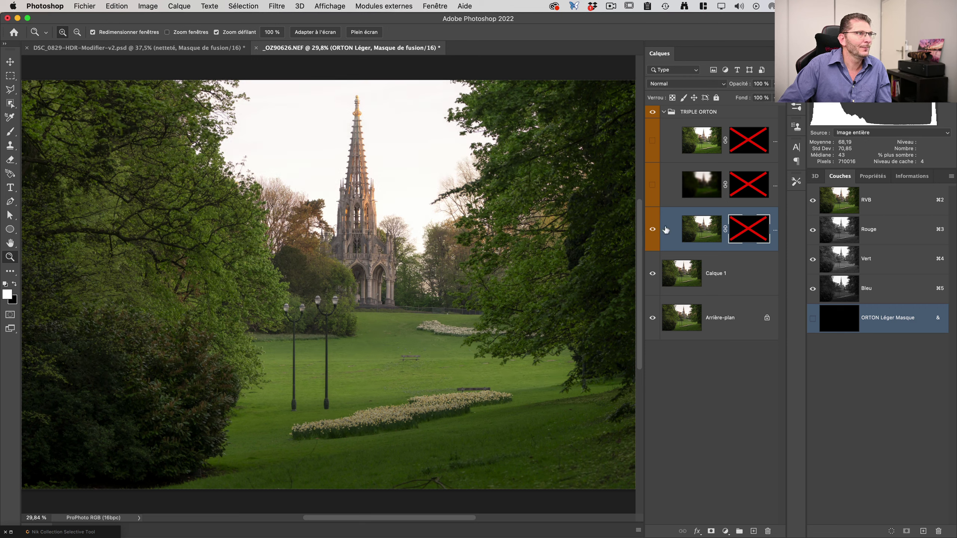
pyautogui.click(682, 229)
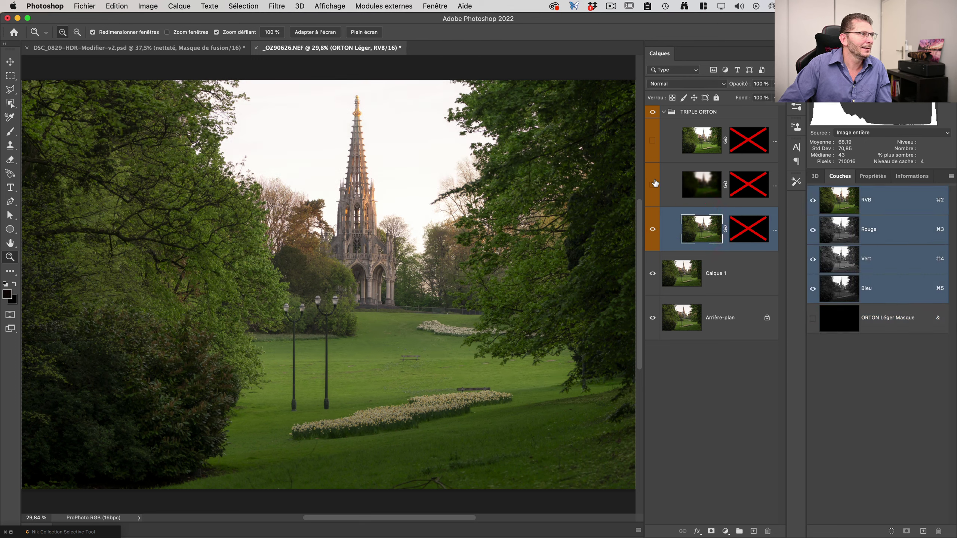
# Step: Show the ORTON Fort layer at 67 % opacity, briefly previewing the topmost Orton layer over it
pyautogui.click(653, 184)
pyautogui.click(696, 184)
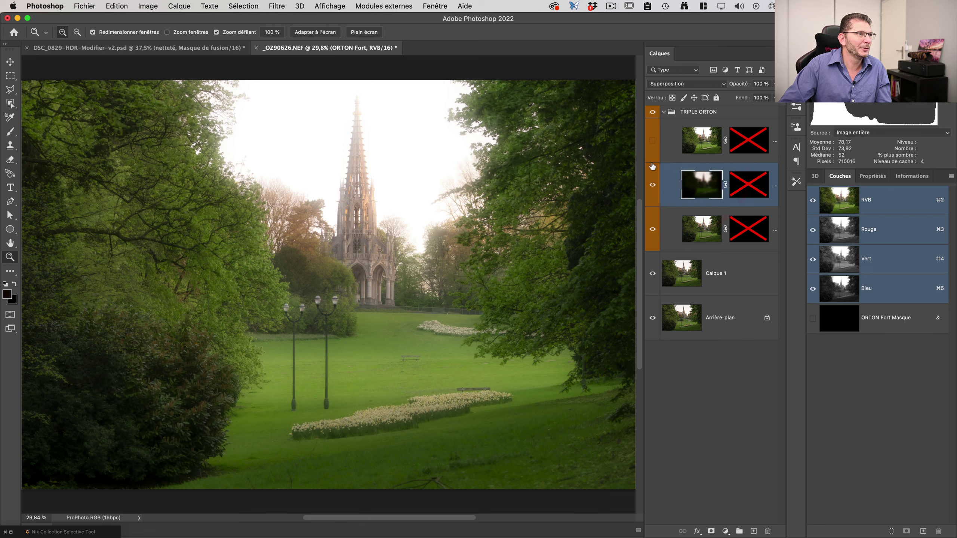
pyautogui.click(652, 141)
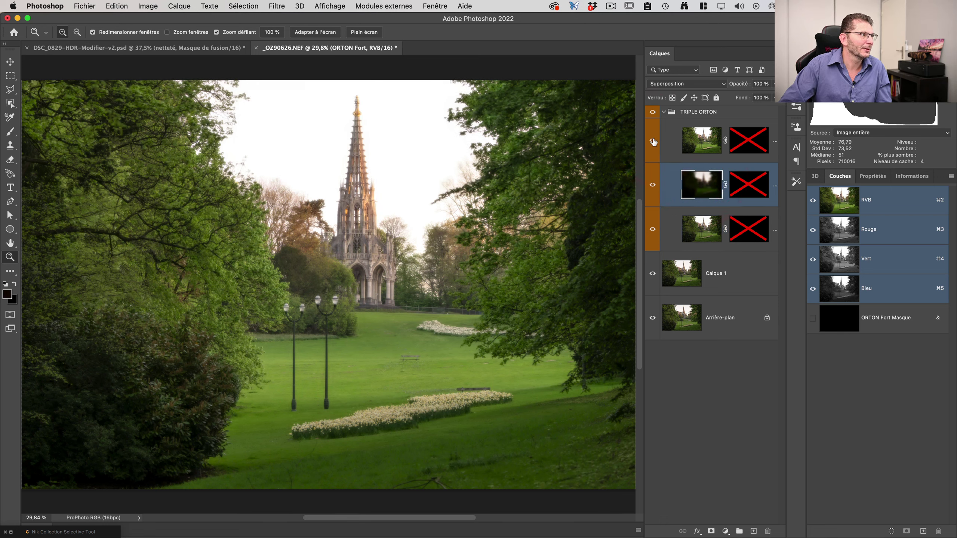
pyautogui.click(652, 141)
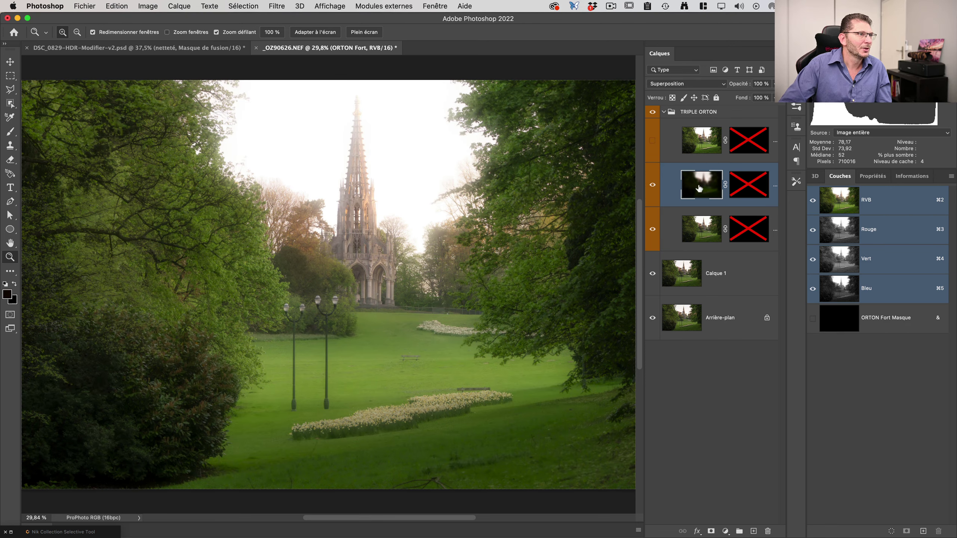
pyautogui.click(699, 182)
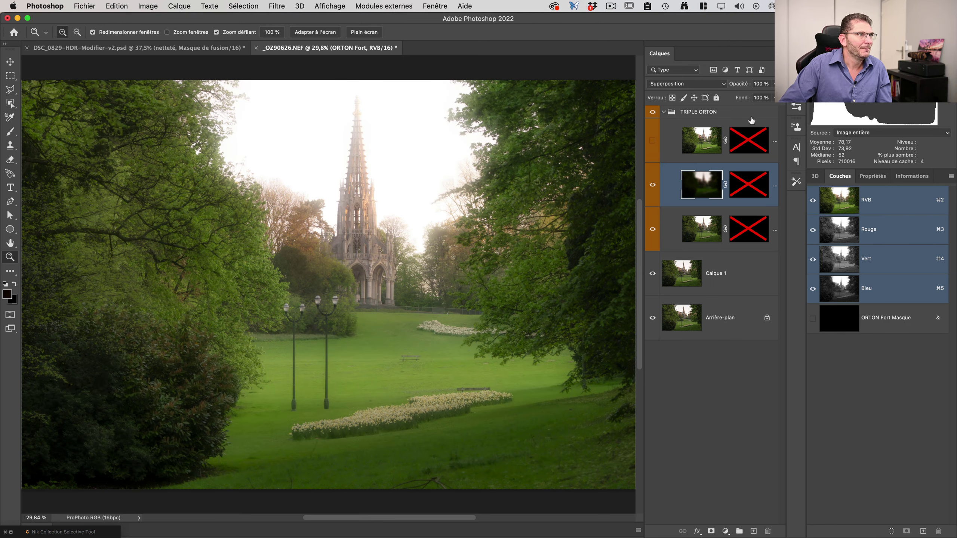
pyautogui.moveTo(741, 88)
pyautogui.mouseDown()
pyautogui.moveTo(727, 88)
pyautogui.moveTo(739, 87)
pyautogui.mouseUp()
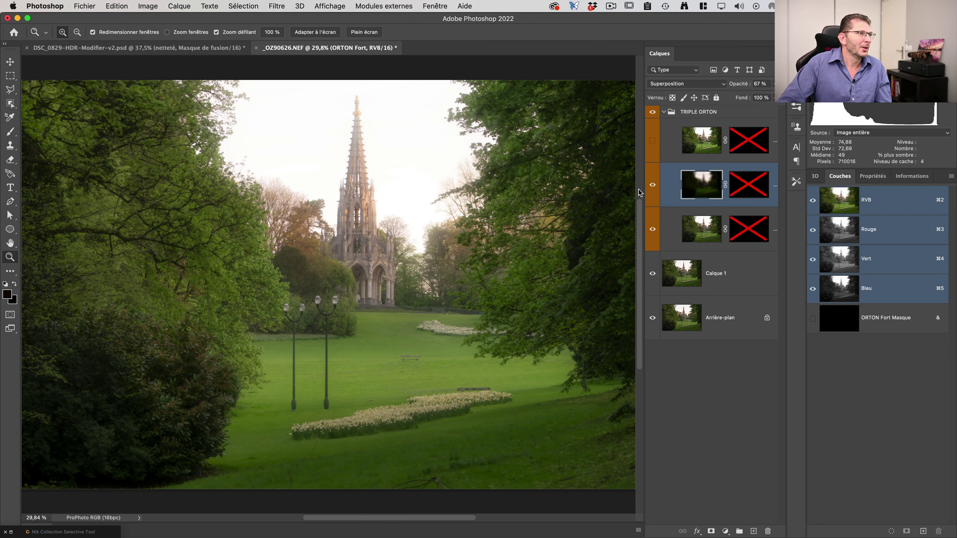
# Step: Compare the photo with and without the ORTON Fort layer, examining the monument's fine stone details up close
pyautogui.click(655, 186)
pyautogui.click(653, 186)
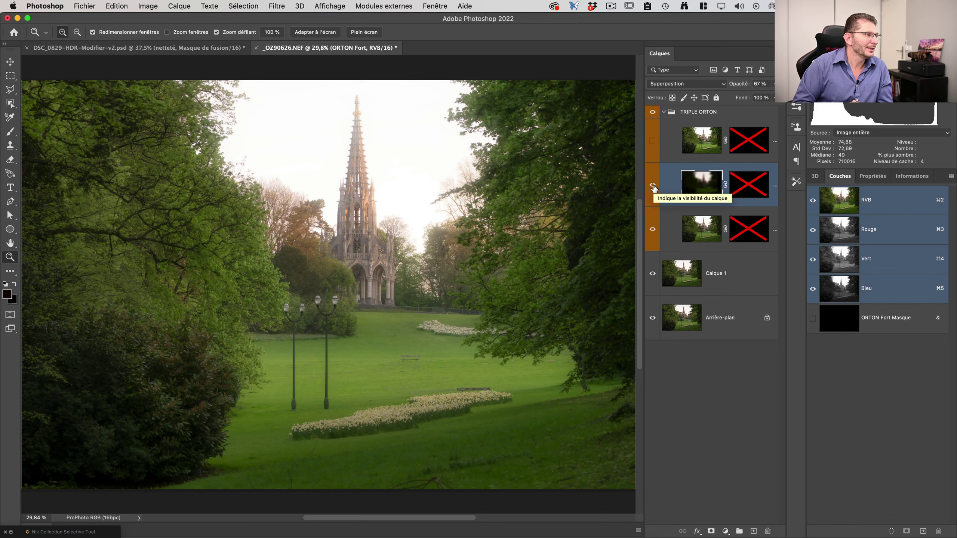
pyautogui.moveTo(358, 215); pyautogui.dragTo(390, 208)
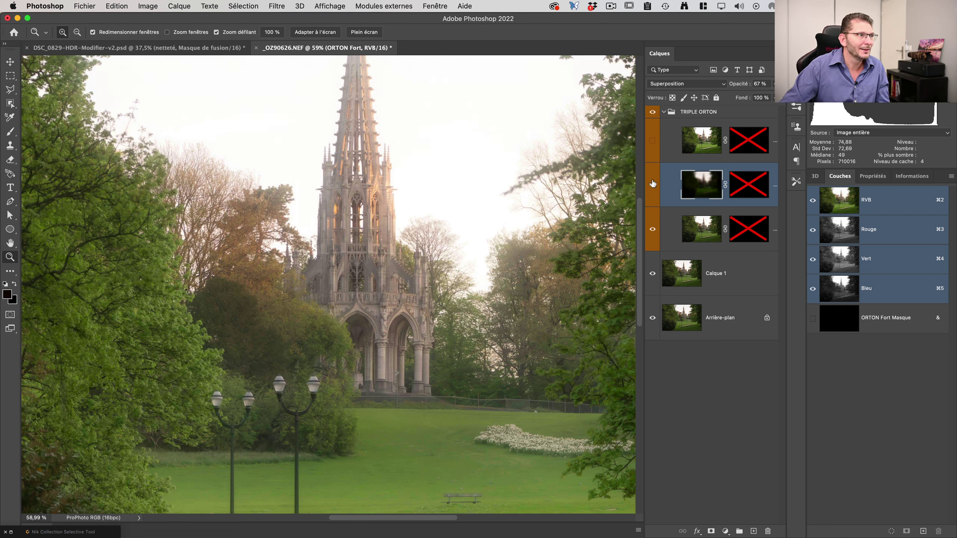
pyautogui.click(652, 184)
pyautogui.click(653, 185)
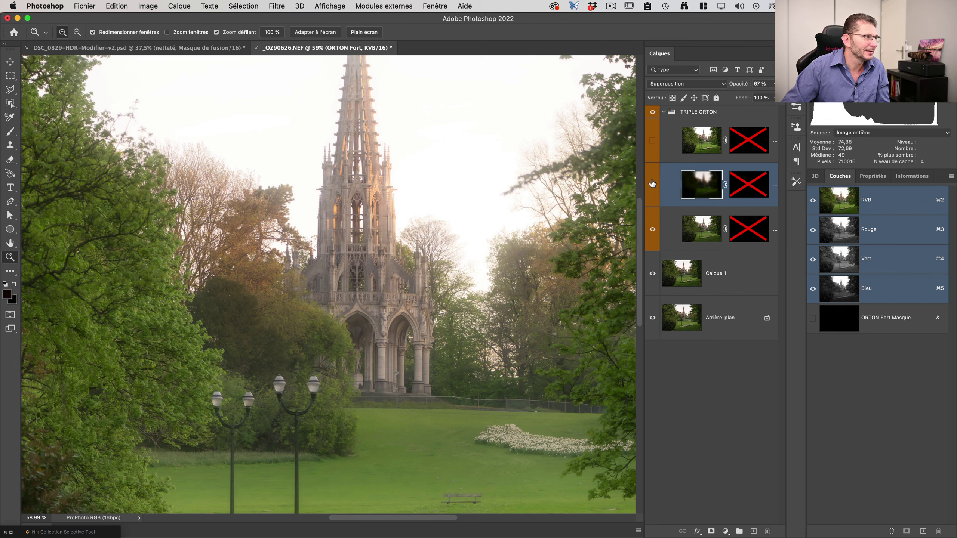
pyautogui.moveTo(376, 257); pyautogui.dragTo(413, 254)
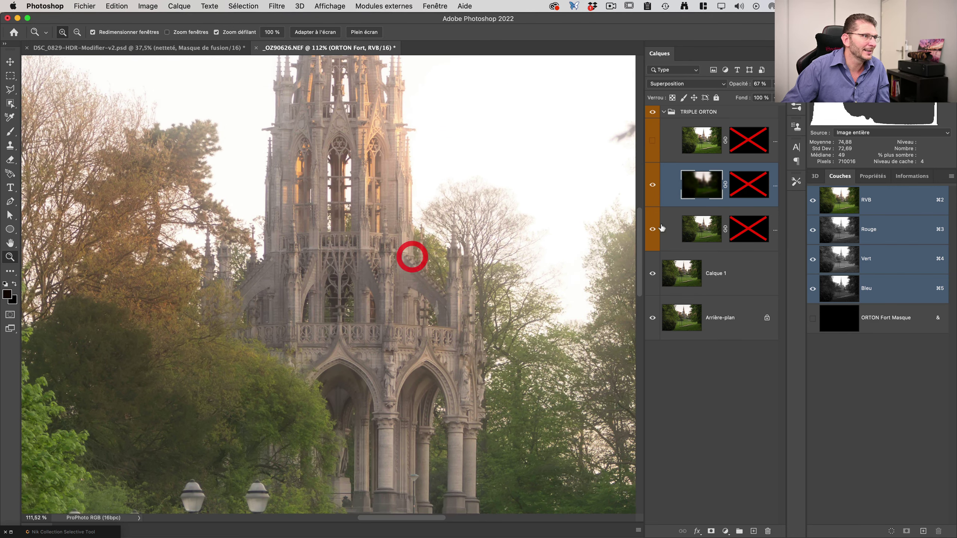
pyautogui.click(653, 186)
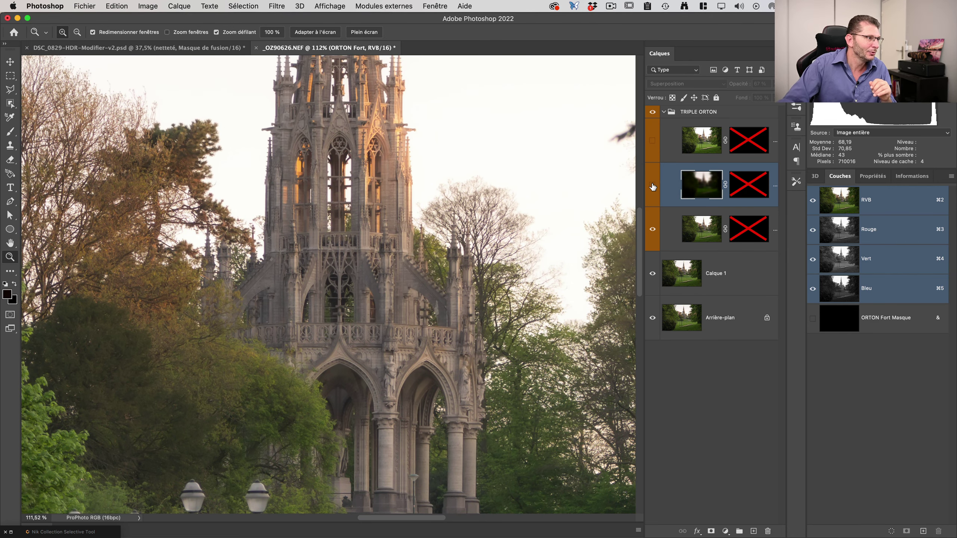
pyautogui.click(653, 186)
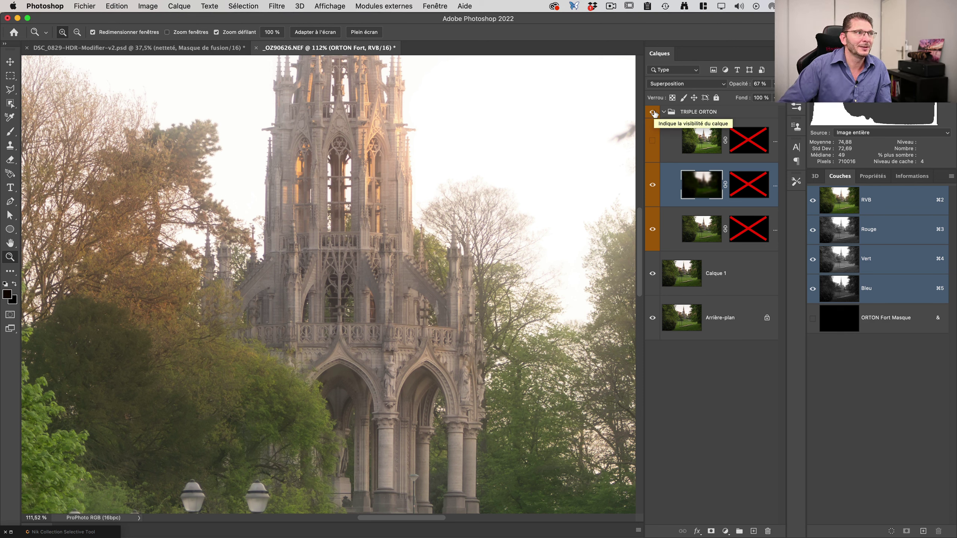
# Step: Hide the TRIPLE ORTON group and apply the Tracé des contours filter to Calque 1
pyautogui.click(653, 112)
pyautogui.click(709, 282)
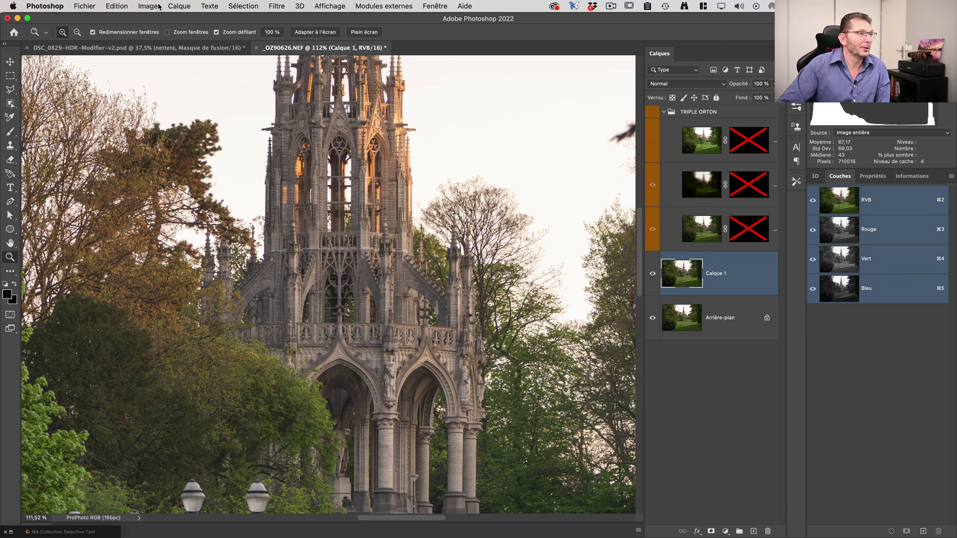
pyautogui.click(275, 6)
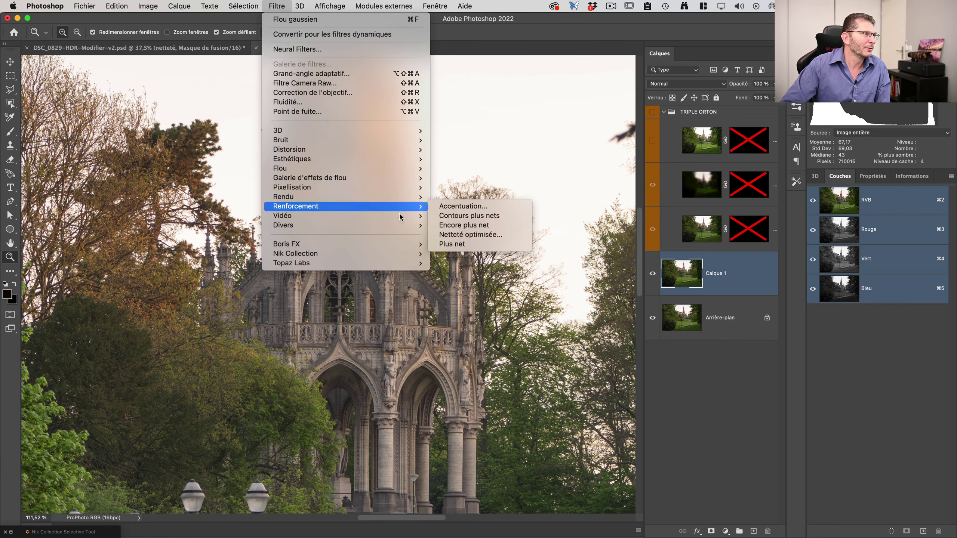
pyautogui.moveTo(414, 181)
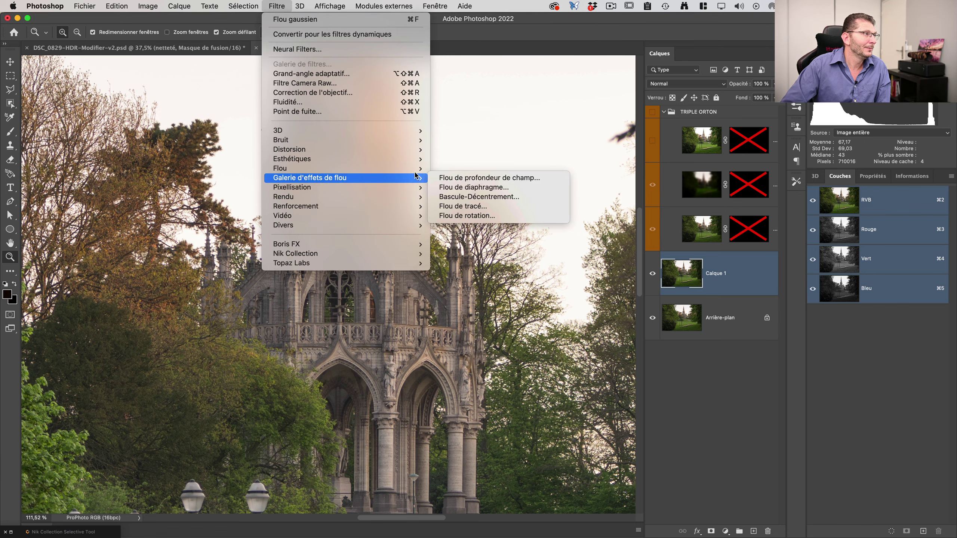
pyautogui.moveTo(414, 159)
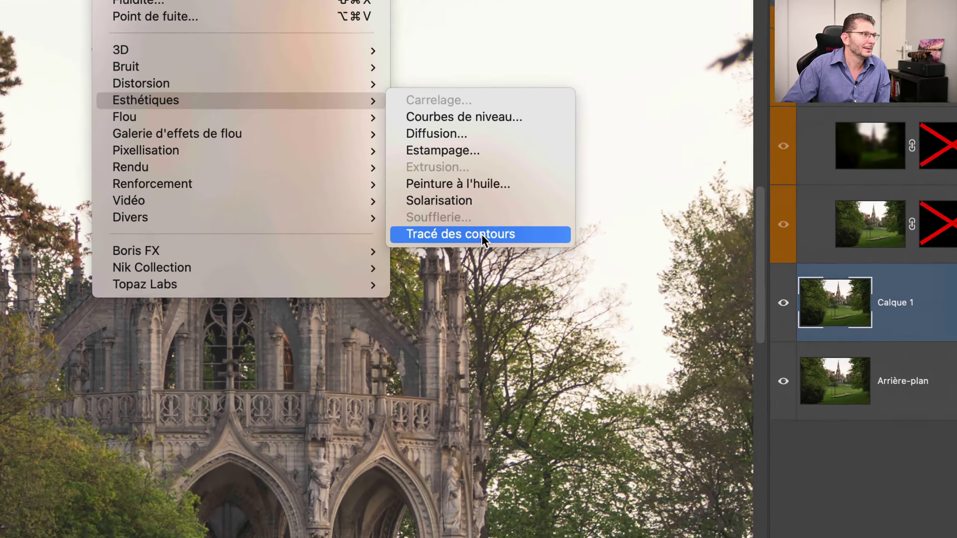
pyautogui.click(482, 235)
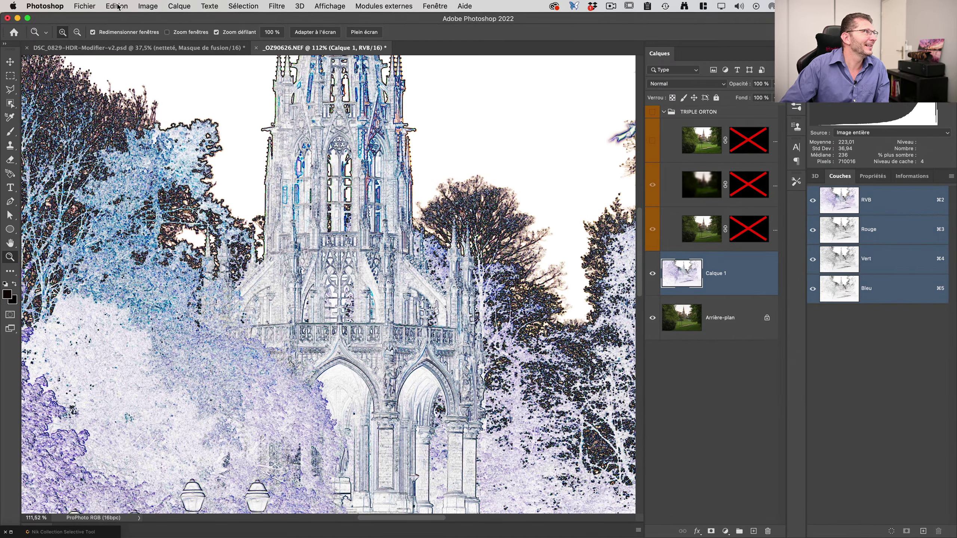
# Step: Desaturate the contour image on Calque 1
pyautogui.click(148, 7)
pyautogui.moveTo(234, 35)
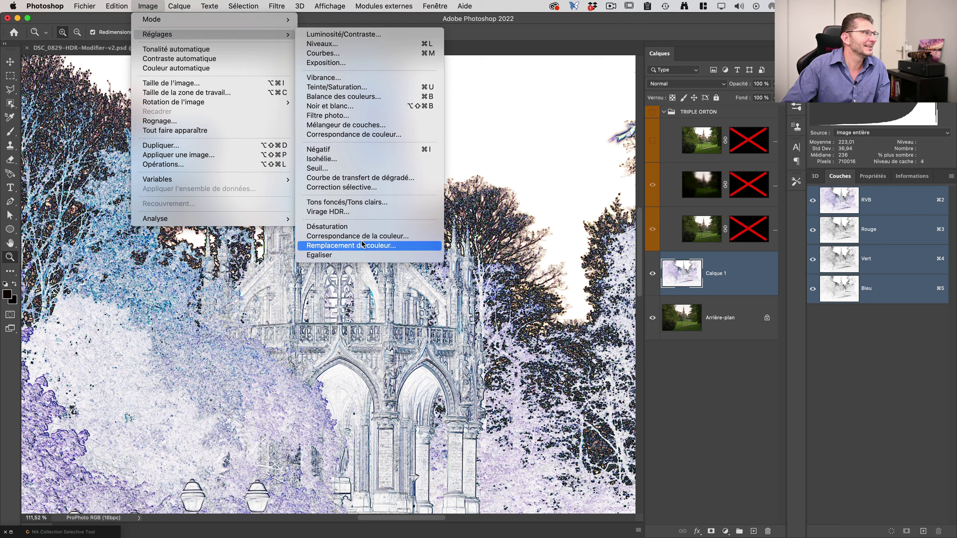
pyautogui.click(356, 230)
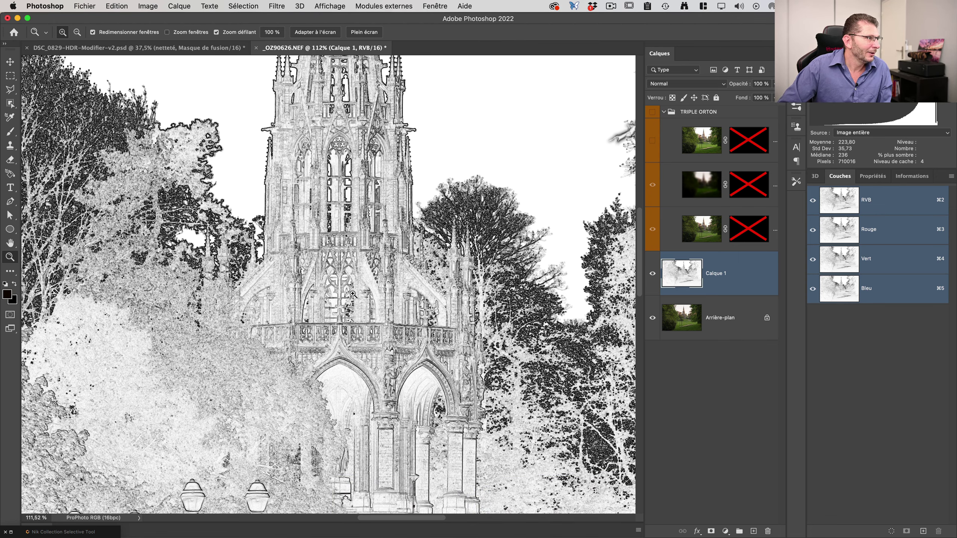
# Step: Increase the contour image's contrast with Niveaux, setting the input black point to 32 and the white point to 201
pyautogui.moveTo(352, 298); pyautogui.dragTo(400, 293)
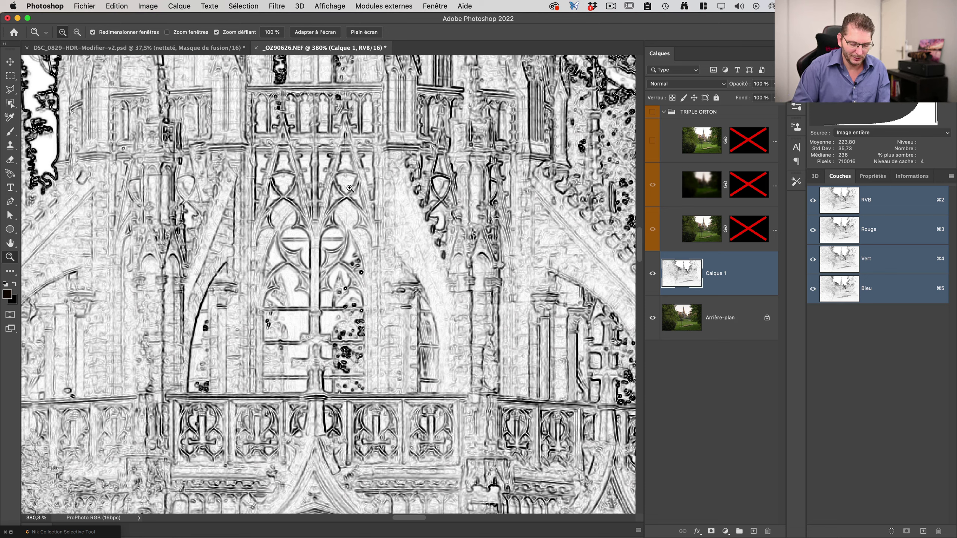
pyautogui.press('super+l')
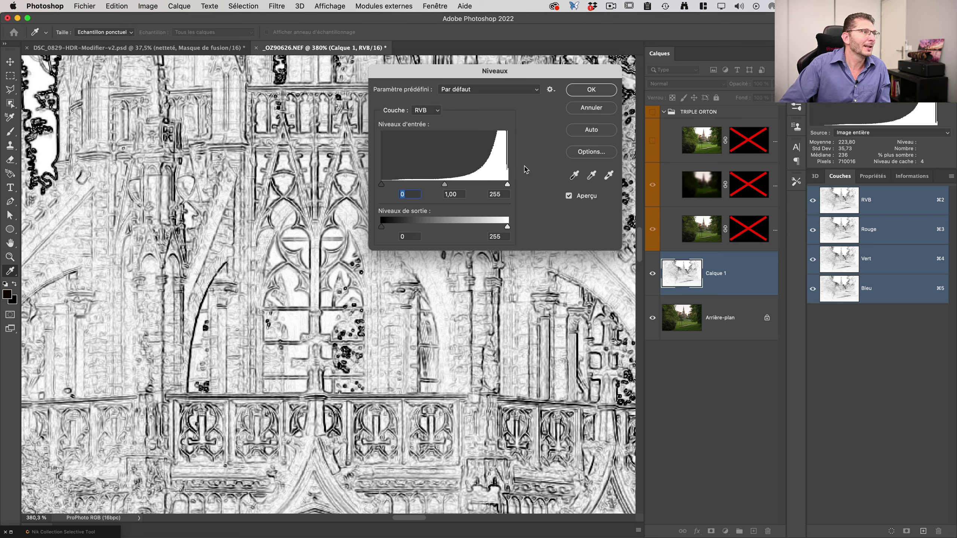
pyautogui.moveTo(507, 186); pyautogui.dragTo(481, 184)
pyautogui.moveTo(381, 184); pyautogui.dragTo(401, 185)
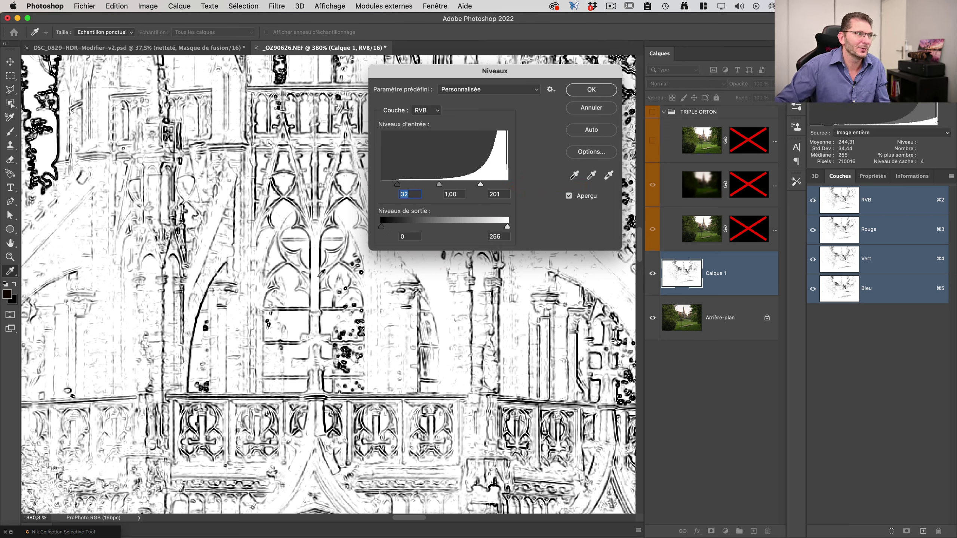
pyautogui.click(580, 93)
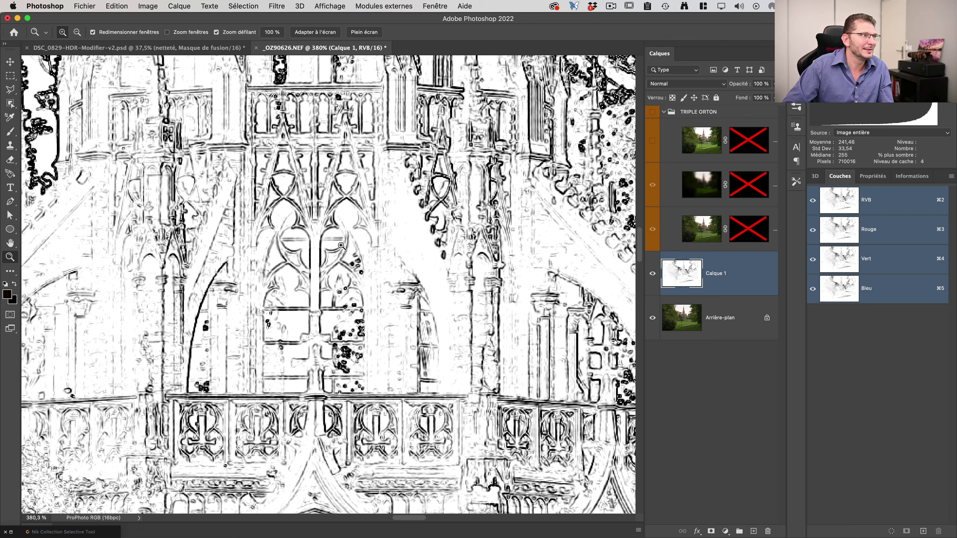
# Step: Enable the ORTON Fort layer mask and copy the entire contour image from Calque 1
pyautogui.keyDown('shift'); pyautogui.click(749, 190); pyautogui.keyUp('shift')
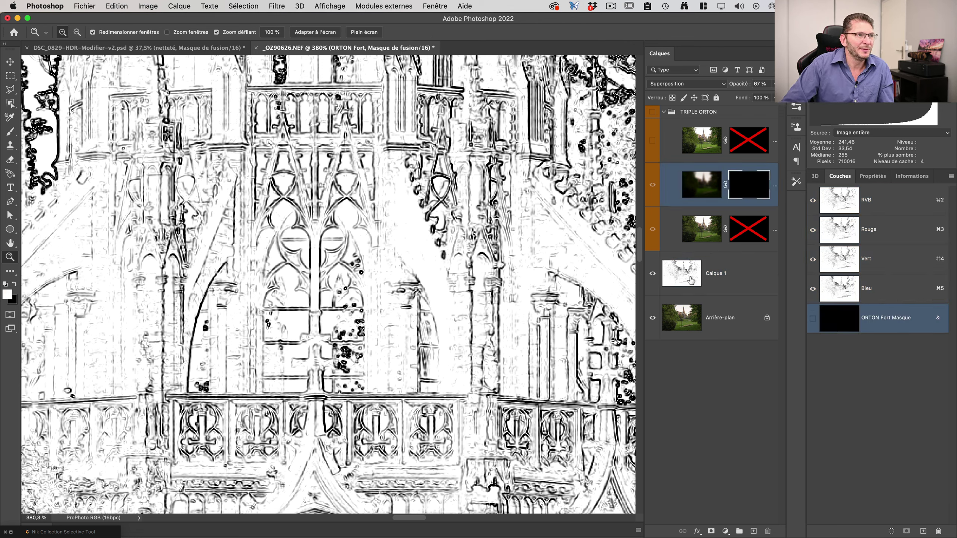
pyautogui.click(681, 281)
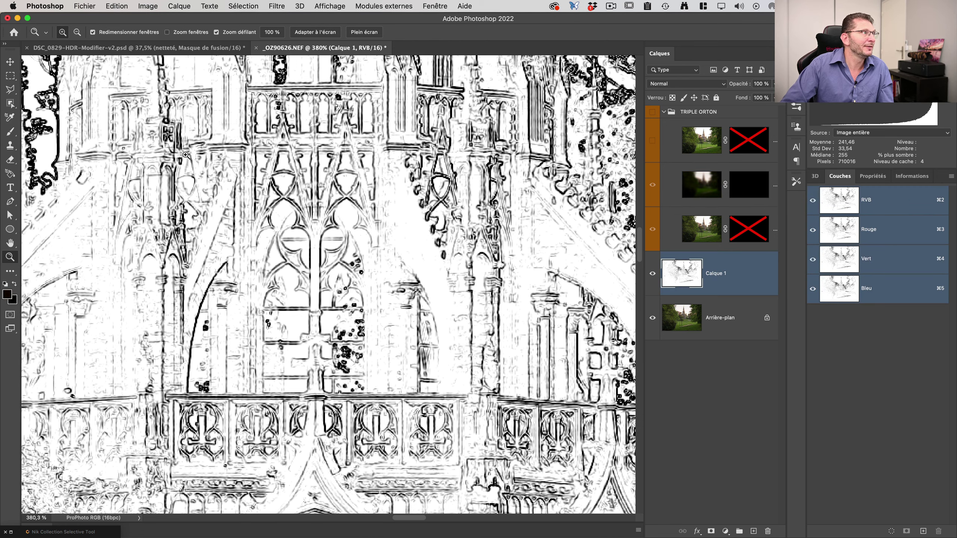
pyautogui.press('super+0')
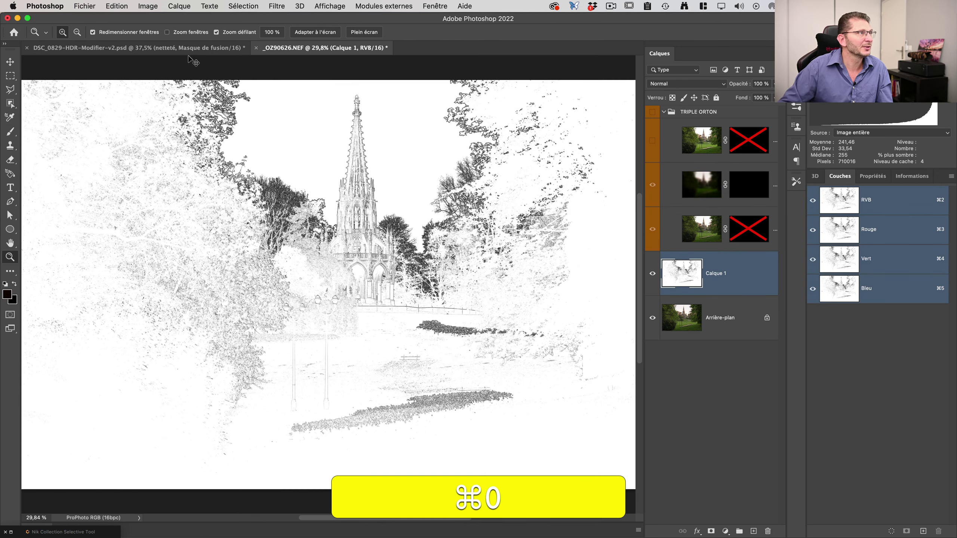
pyautogui.click(243, 6)
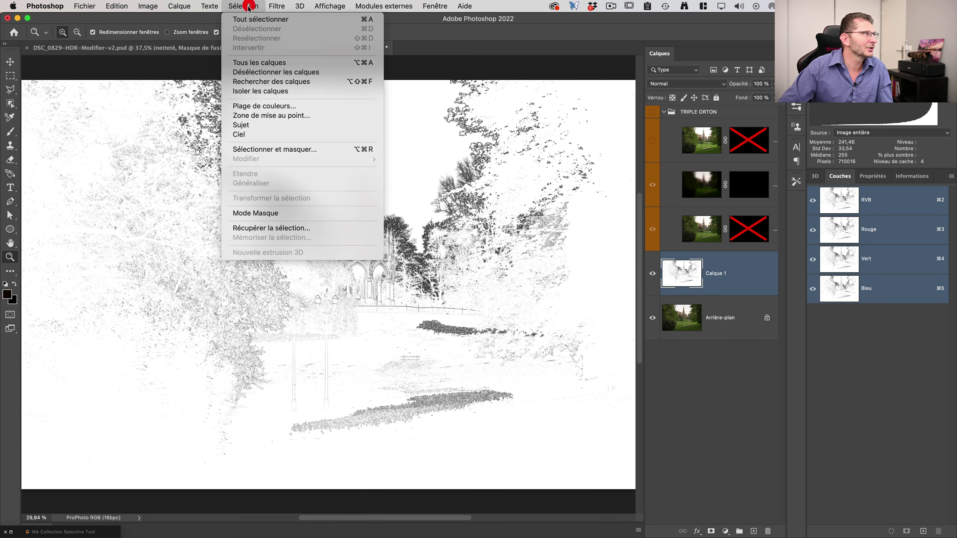
pyautogui.click(249, 17)
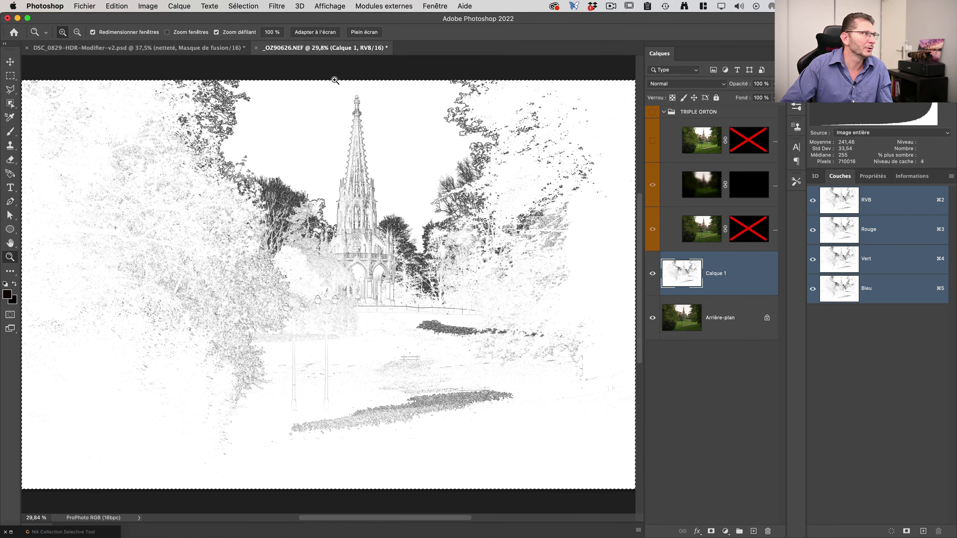
pyautogui.press('super')
pyautogui.press('super+plus')
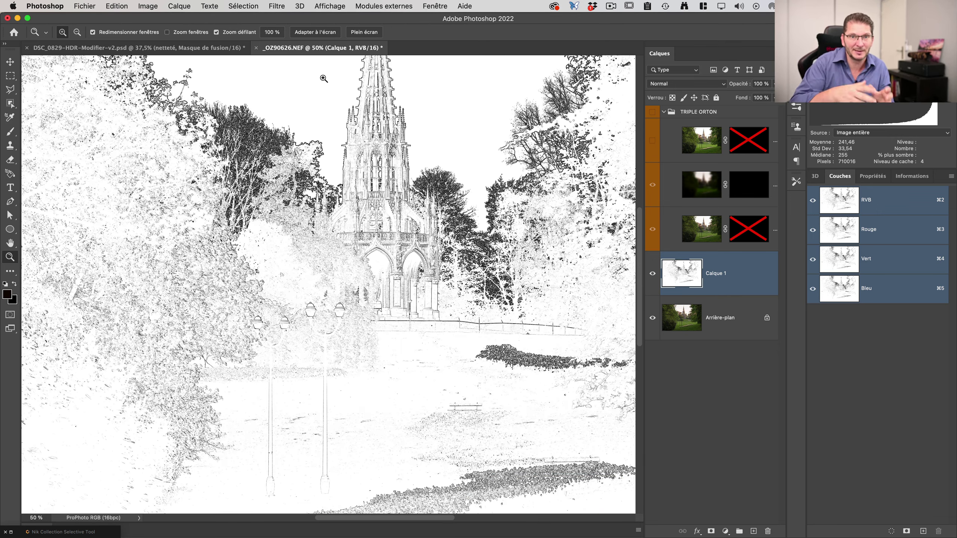
pyautogui.press('super')
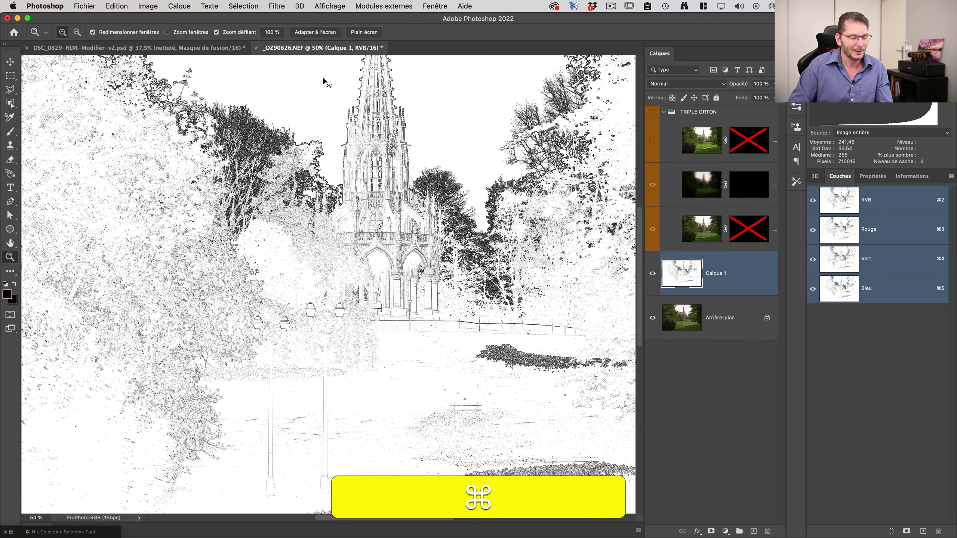
pyautogui.press('super+0')
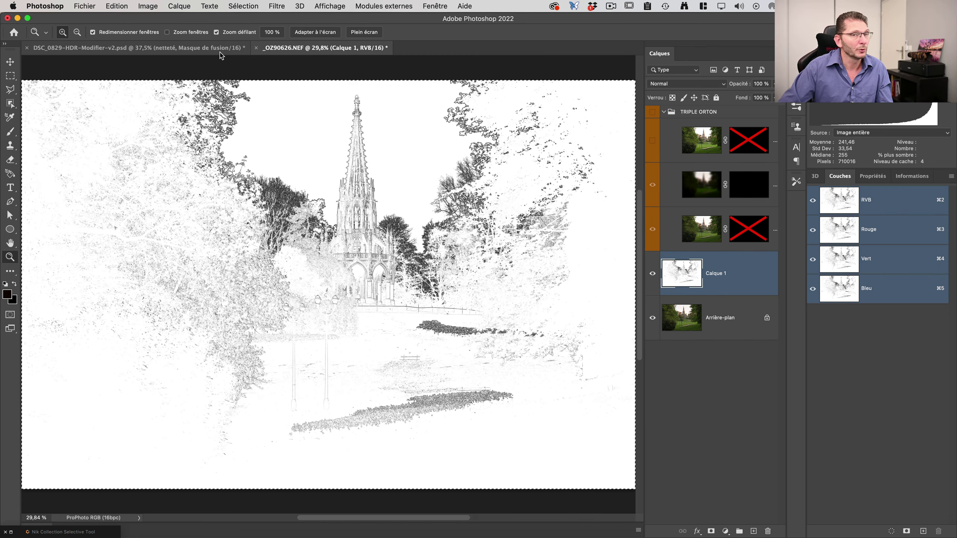
pyautogui.click(108, 6)
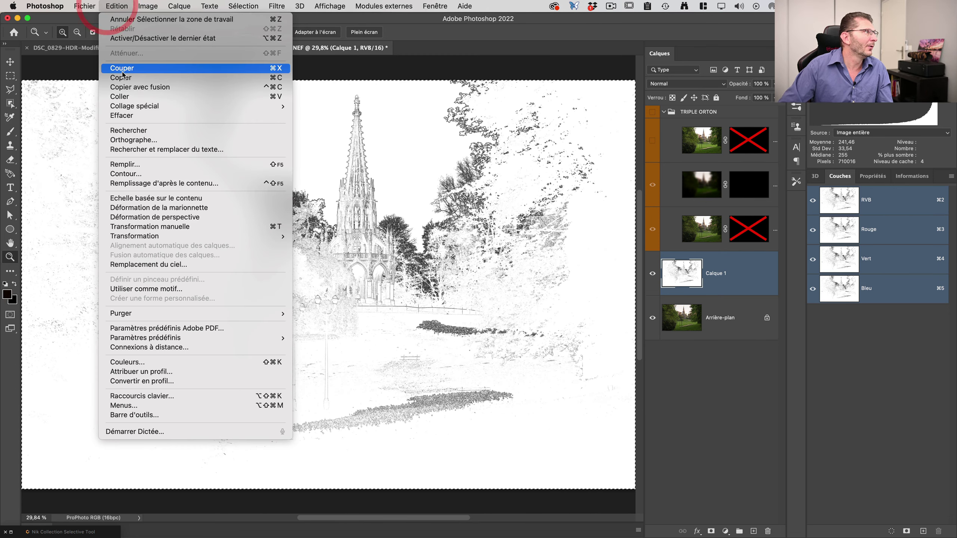
pyautogui.click(121, 77)
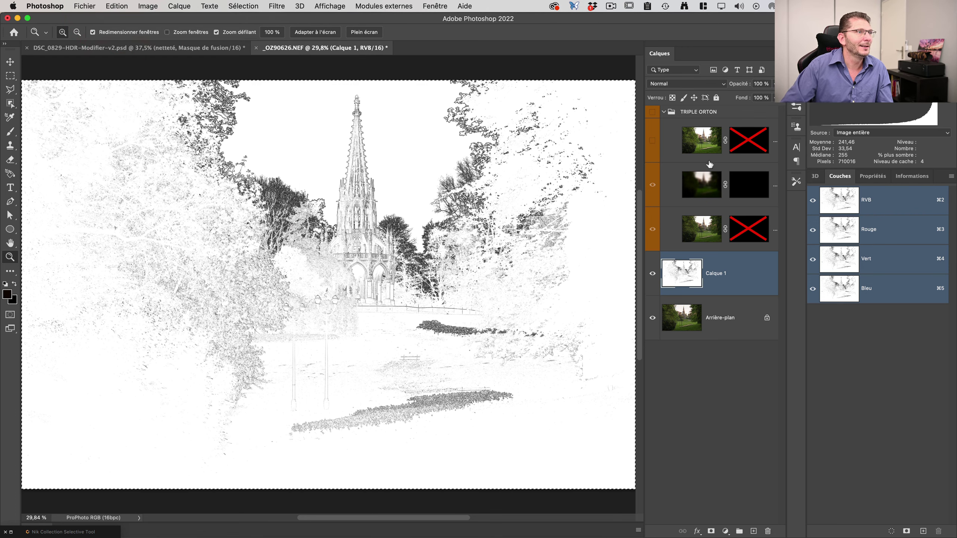
# Step: Paste the copied contour image into the ORTON Fort layer mask and deselect everything
pyautogui.click(736, 183)
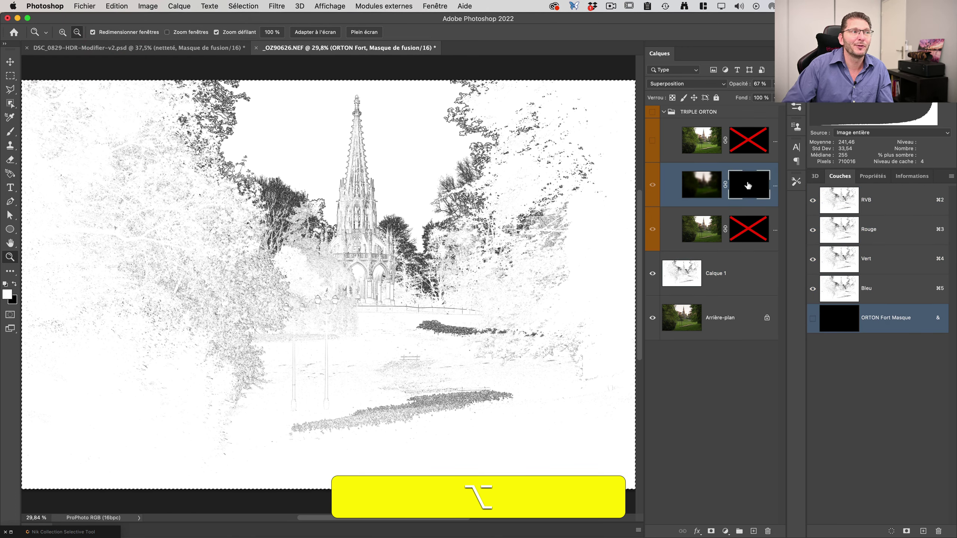
pyautogui.keyDown('alt'); pyautogui.click(748, 185); pyautogui.keyUp('alt')
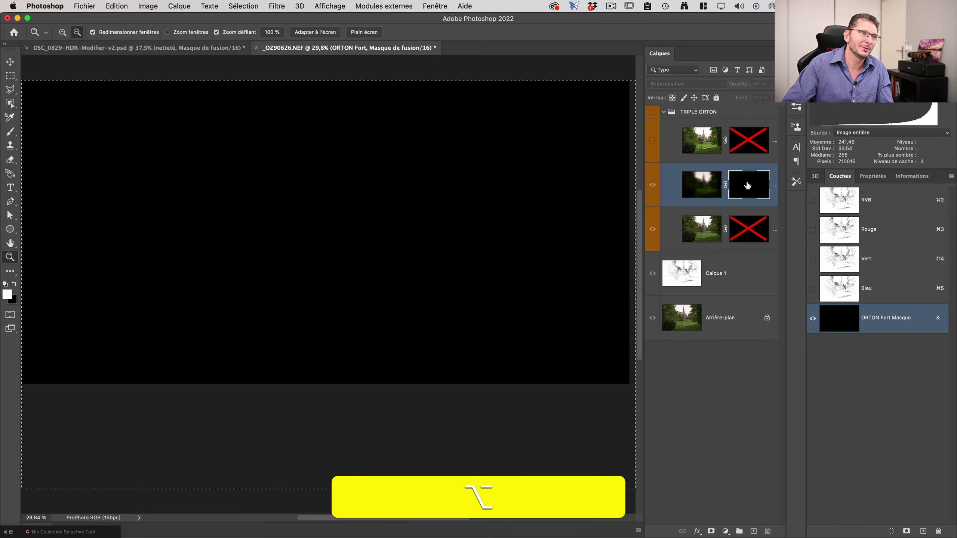
pyautogui.click(126, 7)
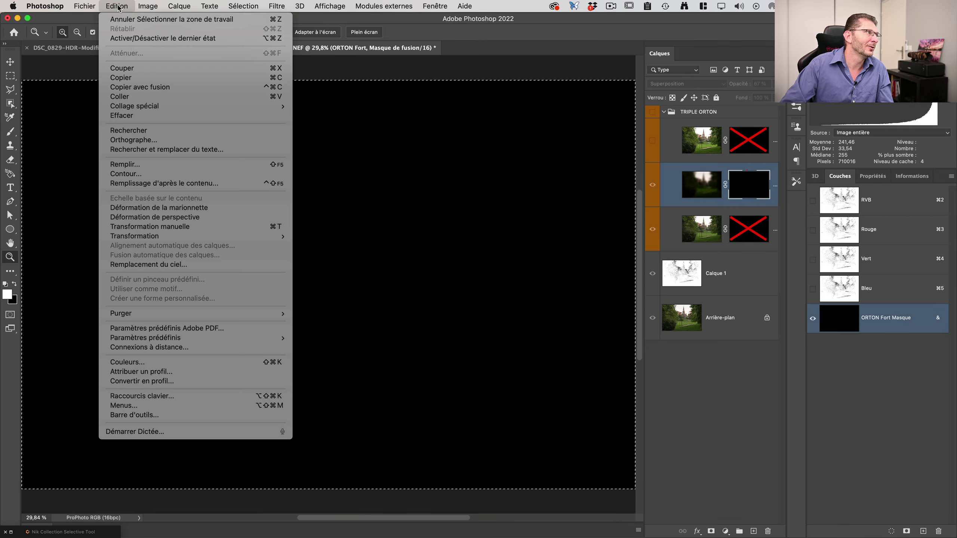
pyautogui.click(138, 97)
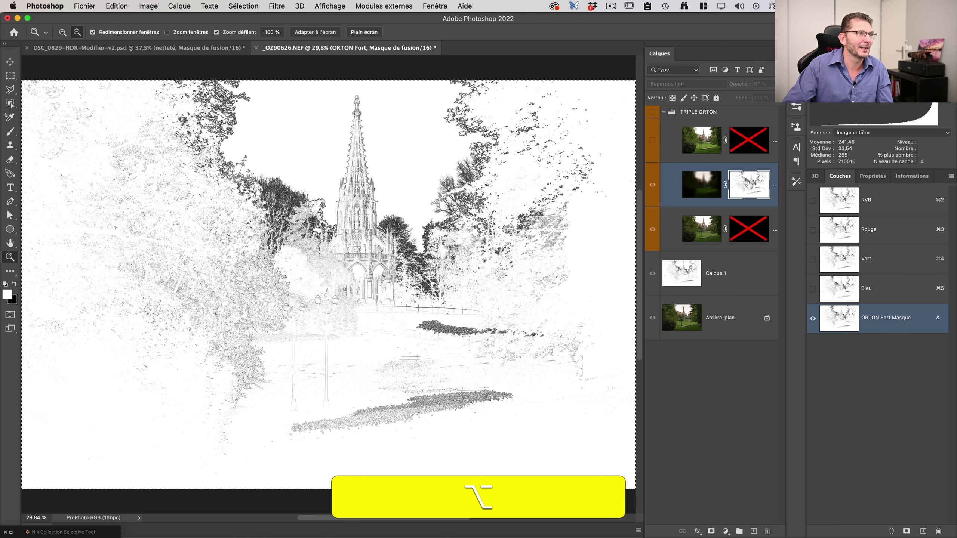
pyautogui.keyDown('alt'); pyautogui.click(748, 185); pyautogui.keyUp('alt')
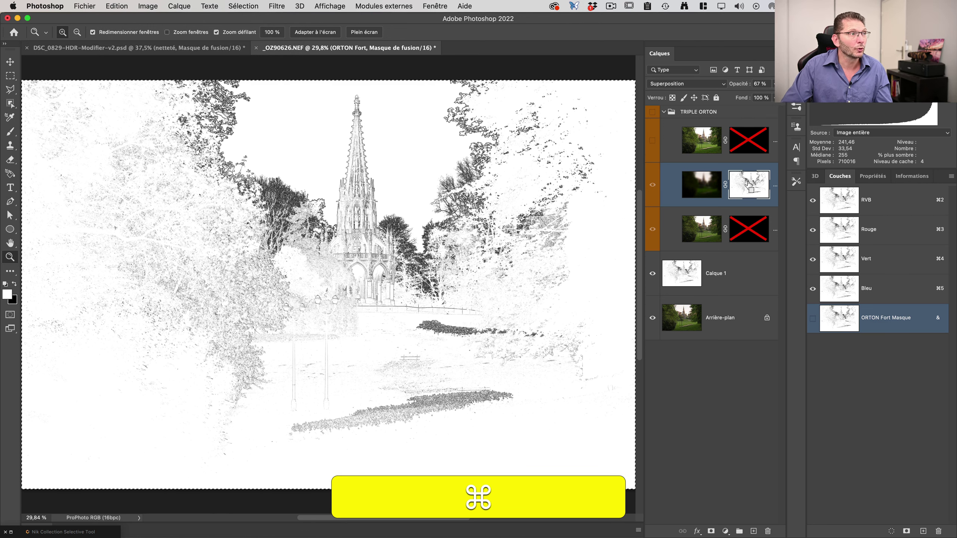
pyautogui.click(243, 6)
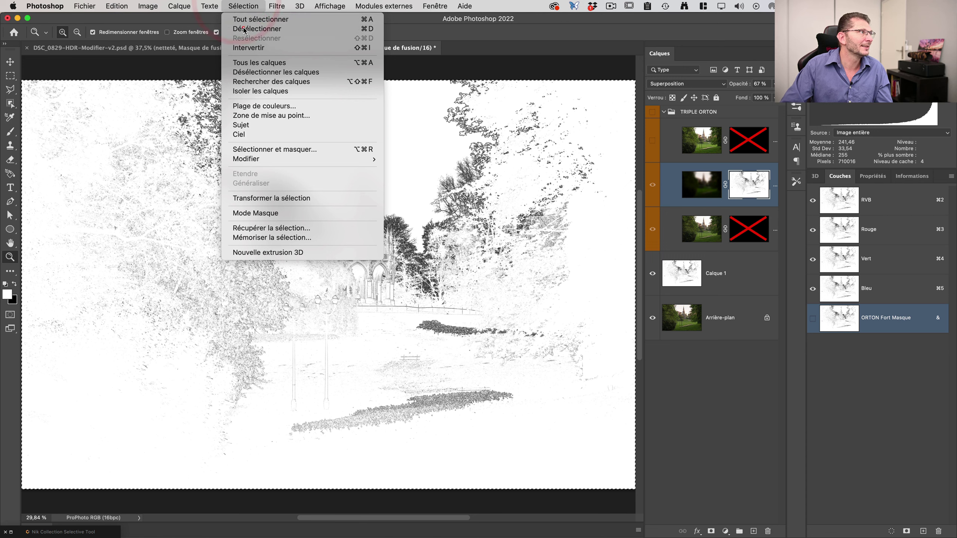
pyautogui.click(243, 29)
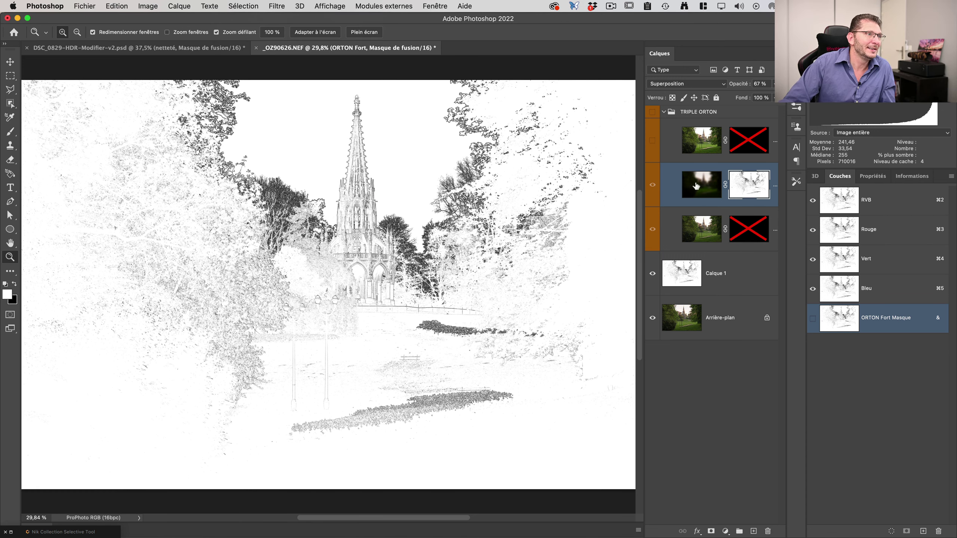
# Step: Show the TRIPLE ORTON group and compare the monument with and without the ORTON Fort layer
pyautogui.click(653, 185)
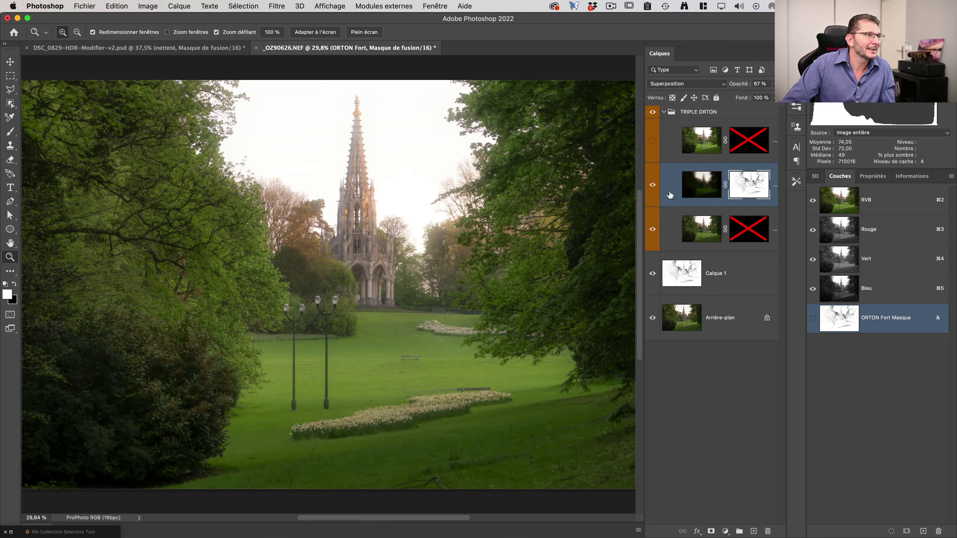
pyautogui.moveTo(371, 211); pyautogui.dragTo(400, 210)
pyautogui.click(653, 185)
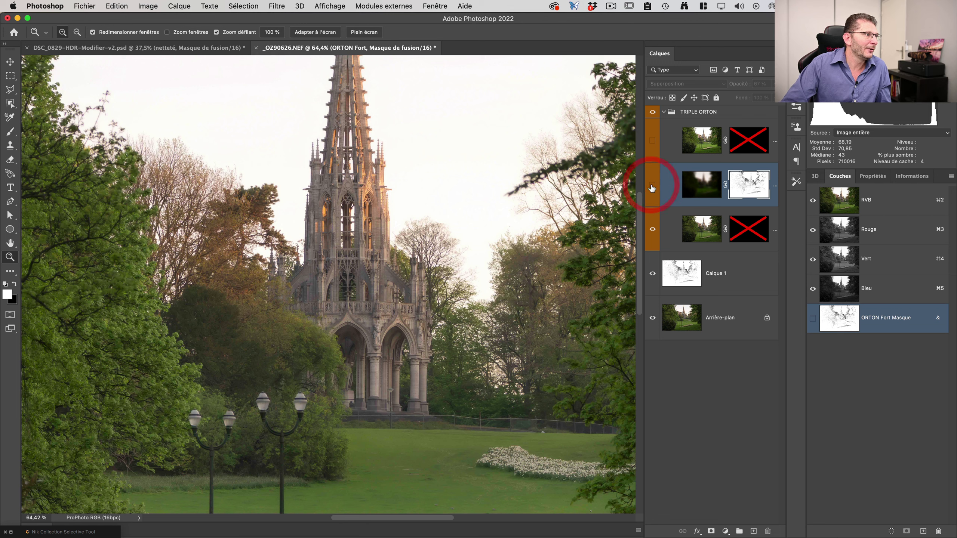
pyautogui.click(652, 186)
# Step: Compare the monument with the ORTON Fort contour mask enabled and disabled, including a closer view of the stonework
pyautogui.keyDown('shift'); pyautogui.click(749, 184); pyautogui.keyUp('shift')
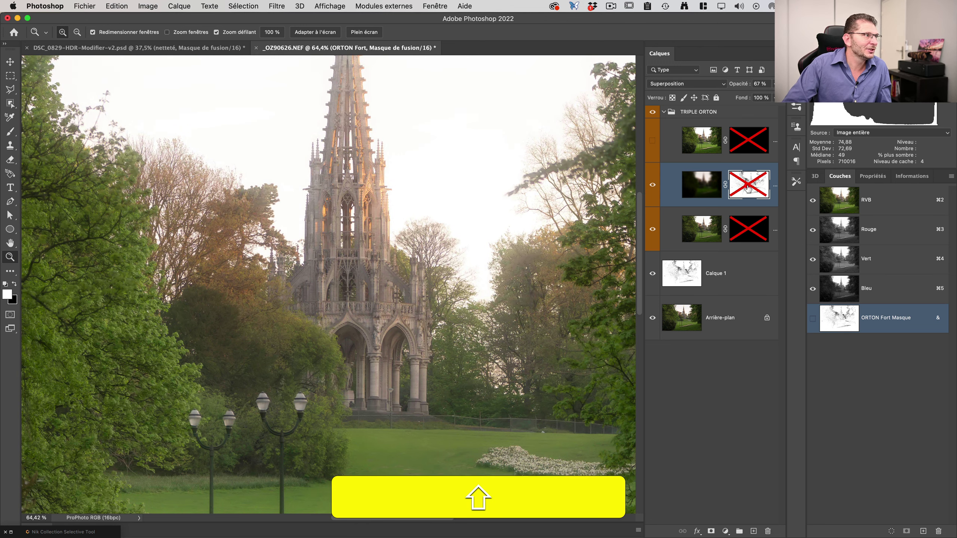
pyautogui.keyDown('shift'); pyautogui.click(749, 188); pyautogui.keyUp('shift')
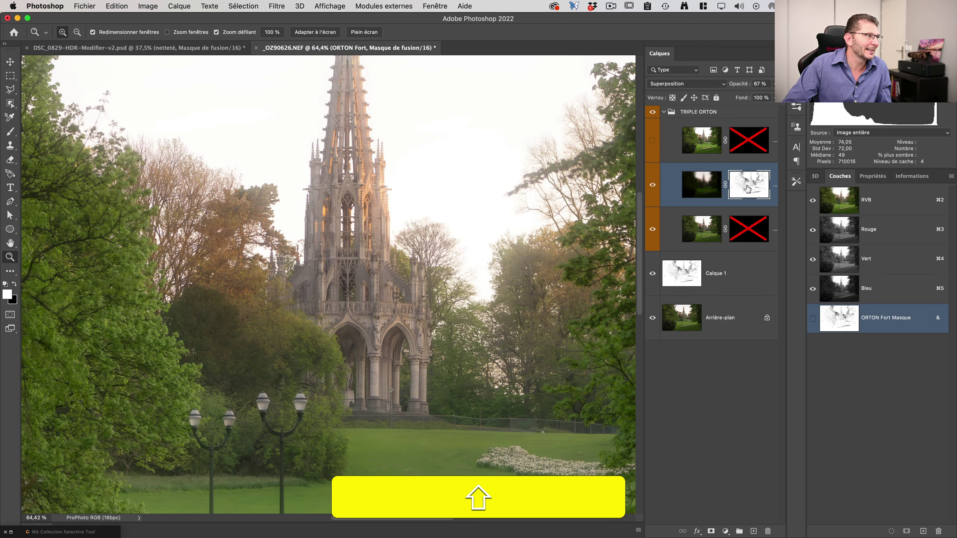
pyautogui.keyDown('shift'); pyautogui.click(748, 188); pyautogui.keyUp('shift')
pyautogui.keyDown('shift'); pyautogui.click(748, 188); pyautogui.keyUp('shift')
pyautogui.keyDown('shift'); pyautogui.click(748, 188); pyautogui.keyUp('shift')
pyautogui.keyDown('shift'); pyautogui.click(748, 189); pyautogui.keyUp('shift')
pyautogui.keyDown('shift'); pyautogui.click(748, 189); pyautogui.keyUp('shift')
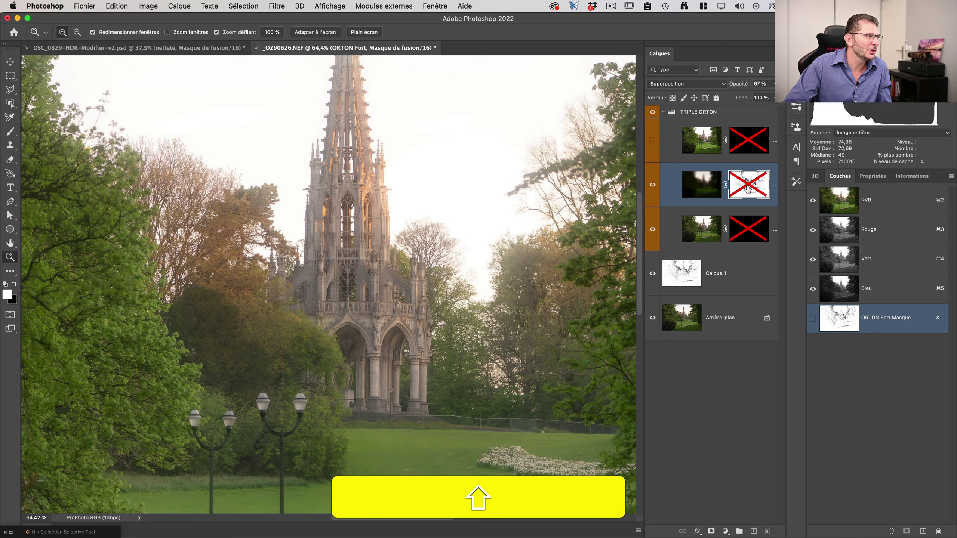
pyautogui.keyDown('shift'); pyautogui.click(748, 189); pyautogui.keyUp('shift')
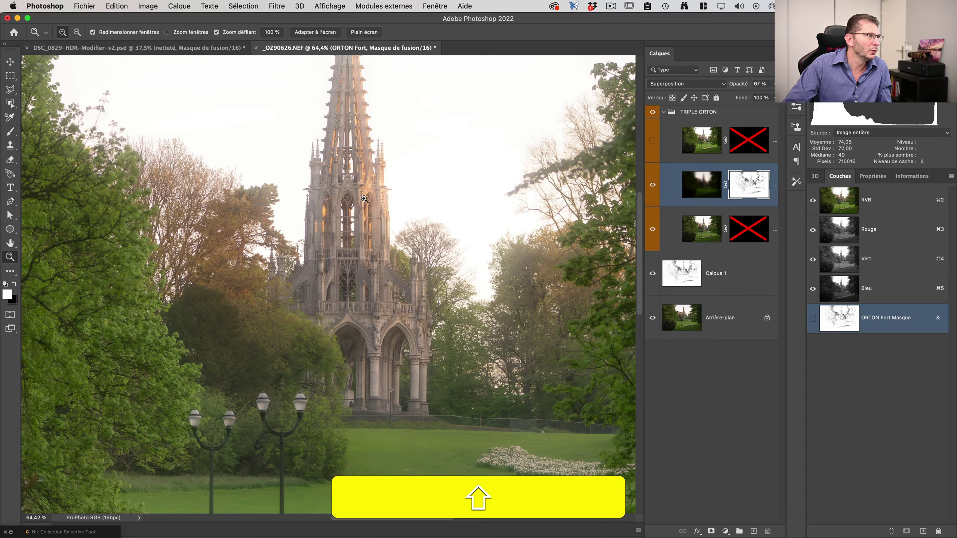
pyautogui.click(396, 196)
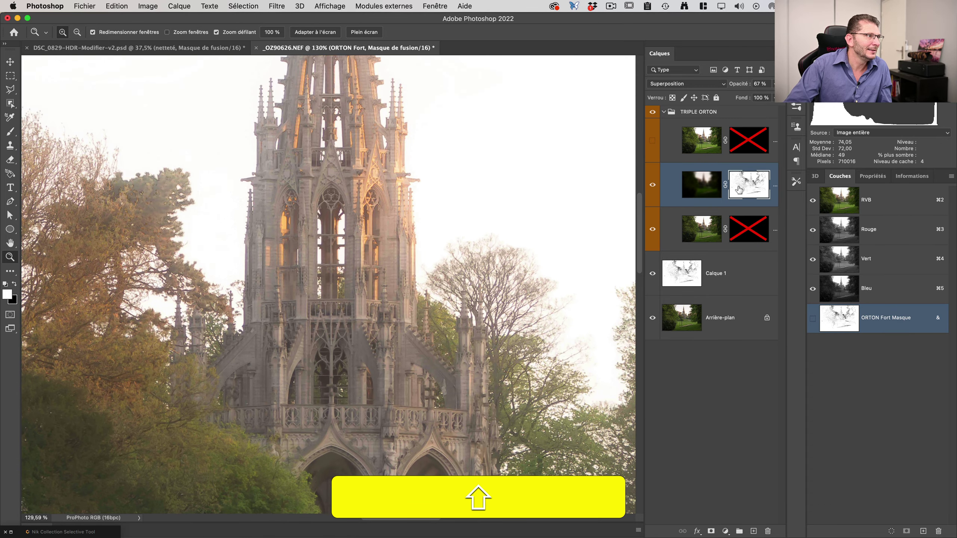
pyautogui.keyDown('shift'); pyautogui.click(738, 189); pyautogui.keyUp('shift')
pyautogui.keyDown('shift'); pyautogui.click(738, 190); pyautogui.keyUp('shift')
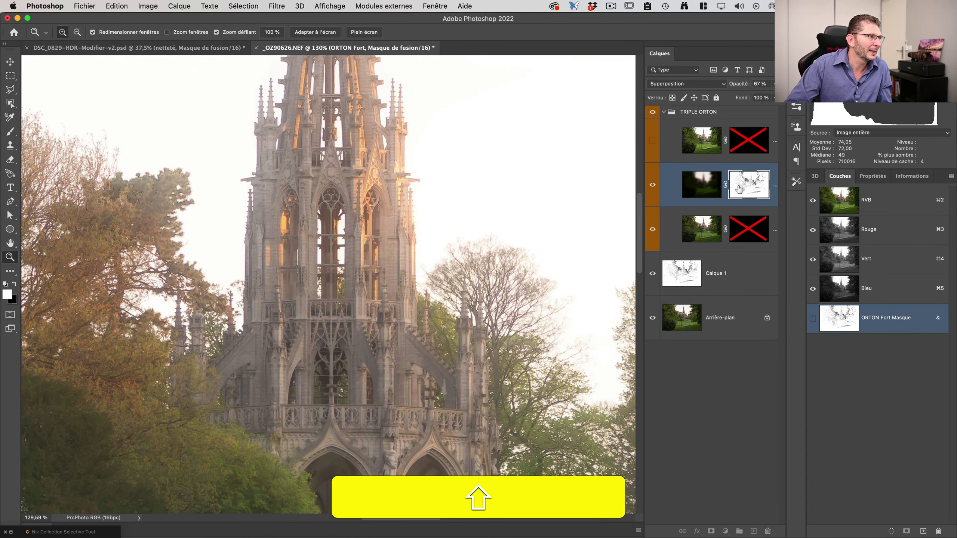
pyautogui.keyDown('shift'); pyautogui.click(738, 190); pyautogui.keyUp('shift')
pyautogui.keyDown('shift'); pyautogui.click(739, 190); pyautogui.keyUp('shift')
# Step: Paint white with a 415 px brush on the ORTON Fort mask over the tree contours bordering the sky to the right of the spire
pyautogui.keyDown('alt'); pyautogui.click(738, 190); pyautogui.keyUp('alt')
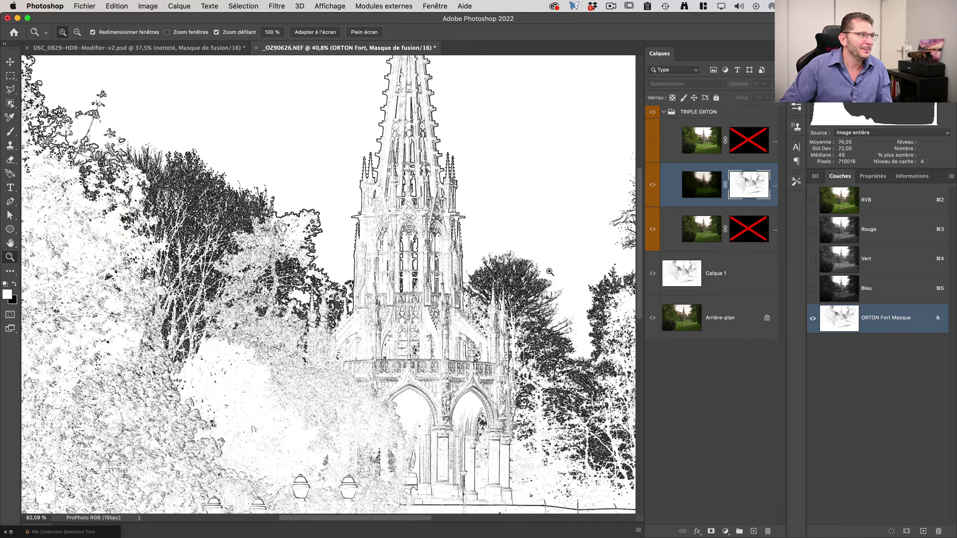
pyautogui.click(511, 257)
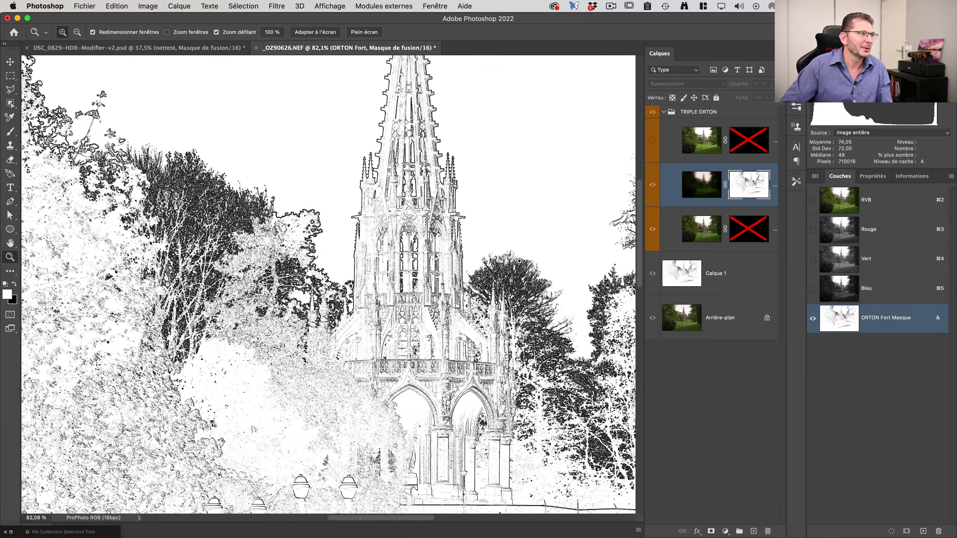
pyautogui.press('b')
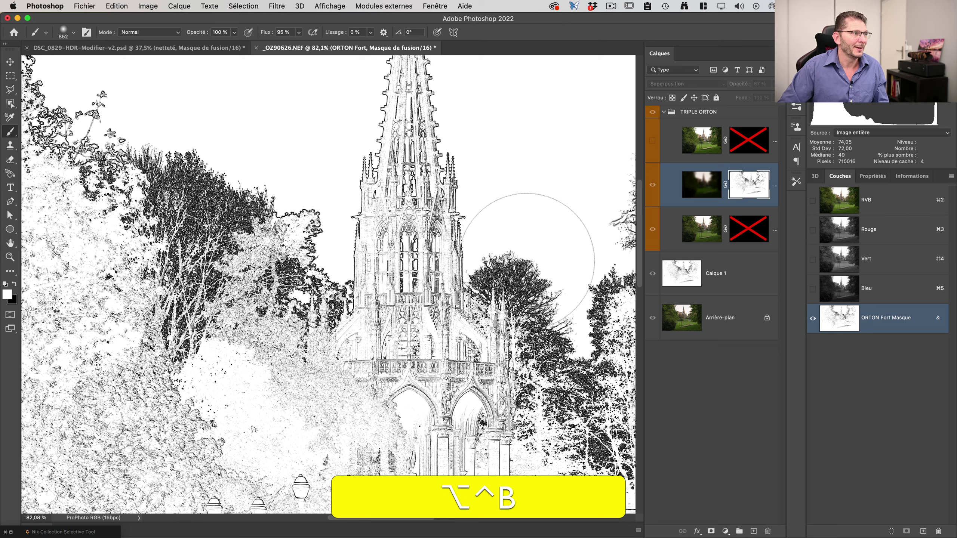
pyautogui.moveTo(527, 261); pyautogui.dragTo(439, 262)
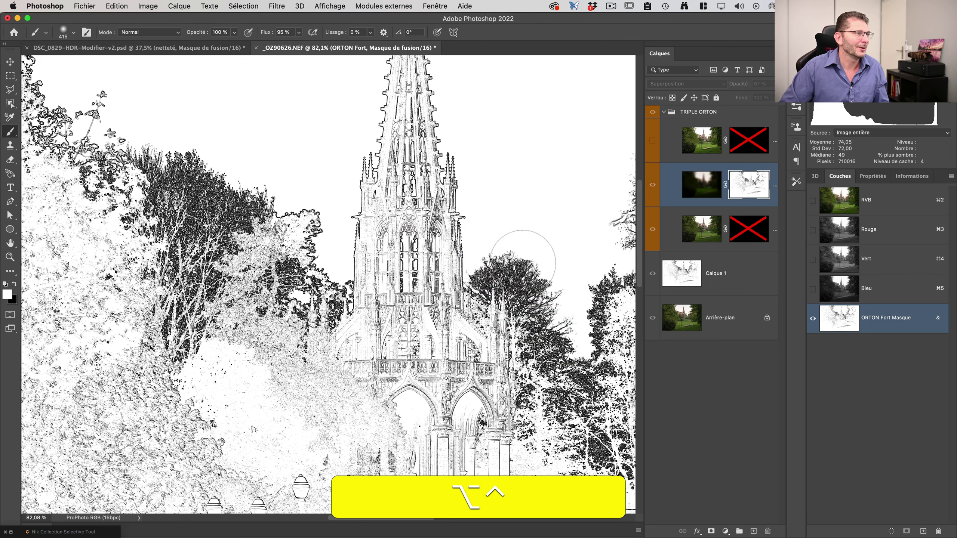
pyautogui.moveTo(513, 267)
pyautogui.mouseDown()
pyautogui.moveTo(550, 267)
pyautogui.moveTo(499, 241)
pyautogui.moveTo(490, 253)
pyautogui.moveTo(602, 260)
pyautogui.moveTo(566, 326)
pyautogui.moveTo(578, 324)
pyautogui.moveTo(587, 301)
pyautogui.mouseUp()
pyautogui.press('space')
pyautogui.moveTo(596, 256)
pyautogui.mouseDown()
pyautogui.moveTo(466, 299)
pyautogui.moveTo(488, 208)
pyautogui.moveTo(532, 196)
pyautogui.moveTo(544, 139)
pyautogui.moveTo(563, 139)
pyautogui.moveTo(520, 218)
pyautogui.moveTo(536, 199)
pyautogui.moveTo(485, 113)
pyautogui.moveTo(508, 65)
pyautogui.mouseUp()
pyautogui.press('space')
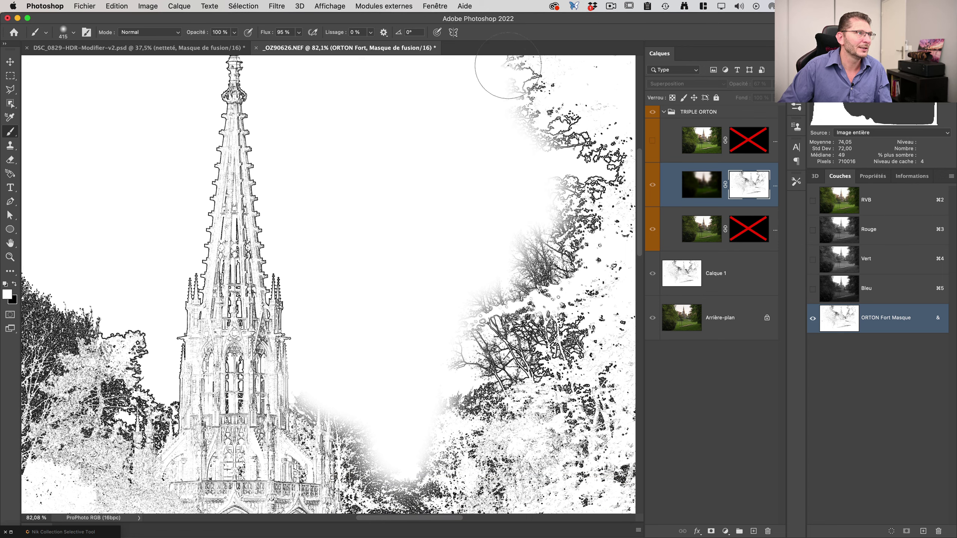
pyautogui.keyDown('alt'); pyautogui.click(738, 182); pyautogui.keyUp('alt')
# Step: Examine the masked Orton effect around the spire and the neighbouring trees, ending on the whole photo
pyautogui.press('space')
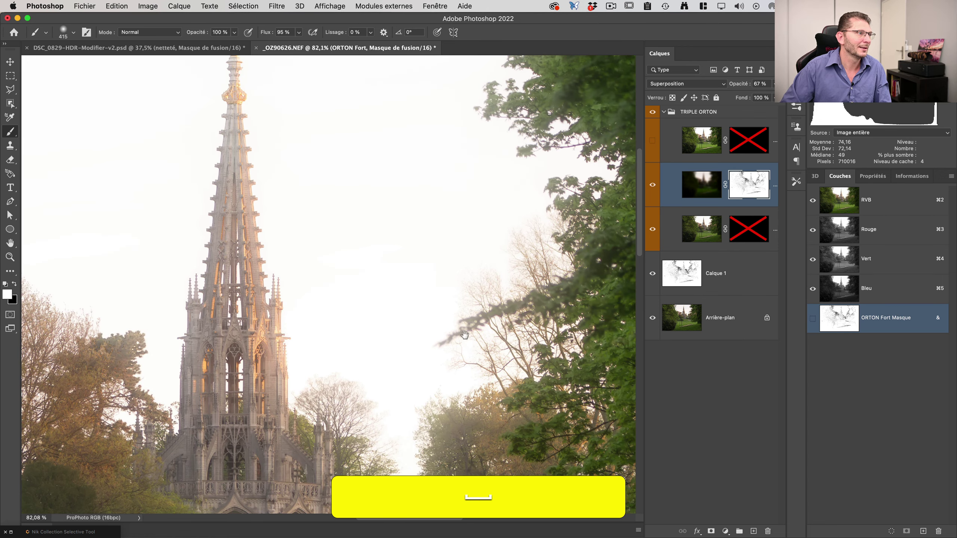
pyautogui.moveTo(225, 313); pyautogui.dragTo(466, 313)
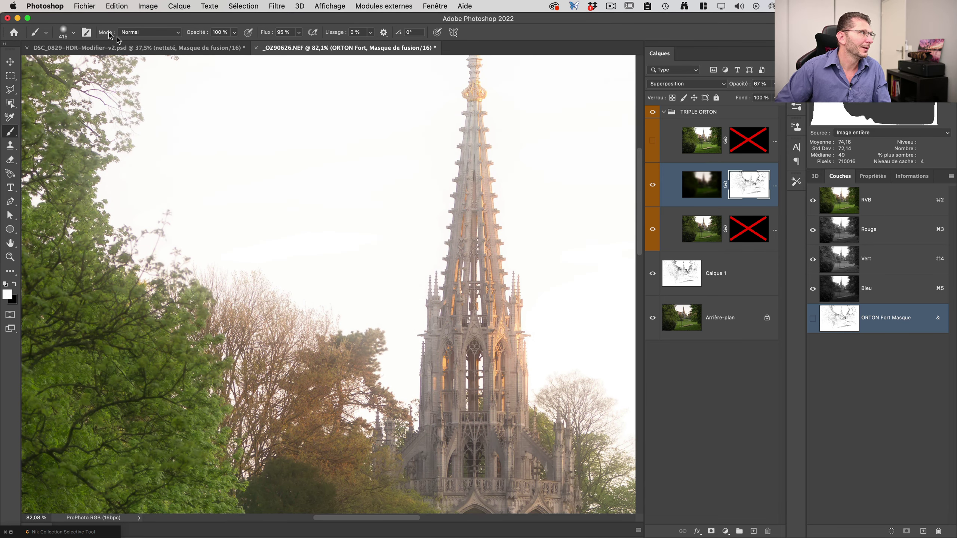
pyautogui.press('super+0')
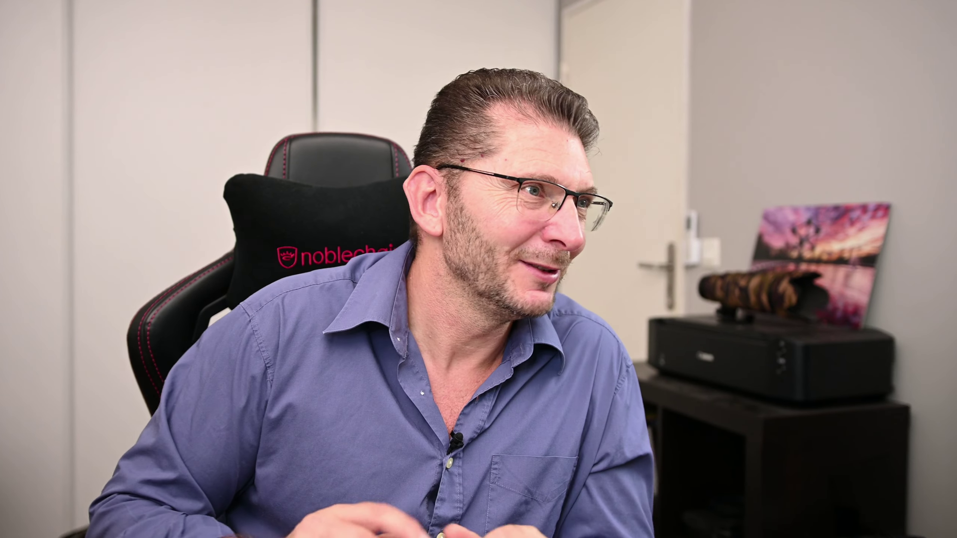